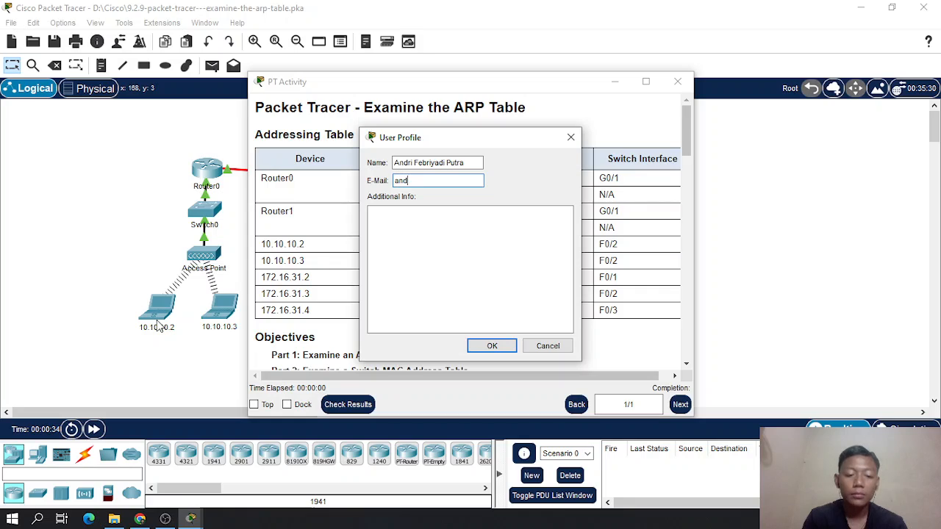
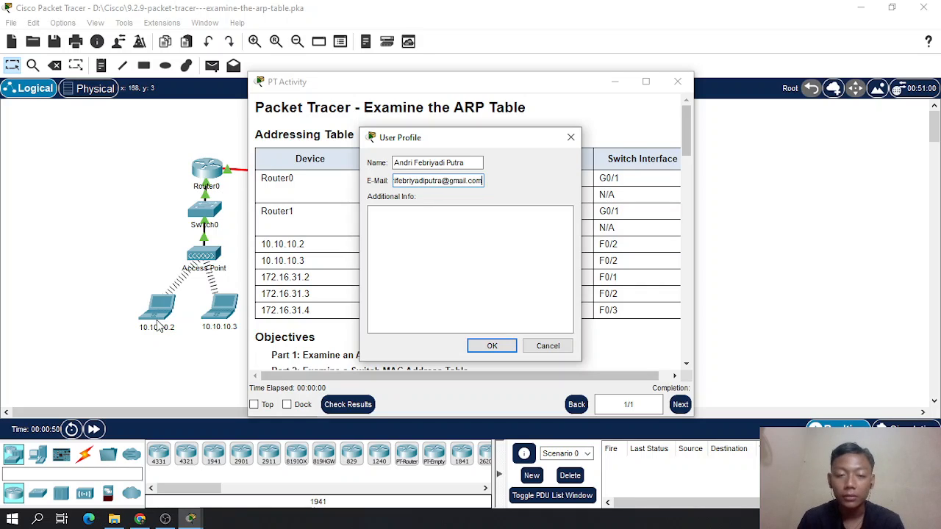
- Fill in the e-mail address in the user profile and confirm the profile
key(Return)
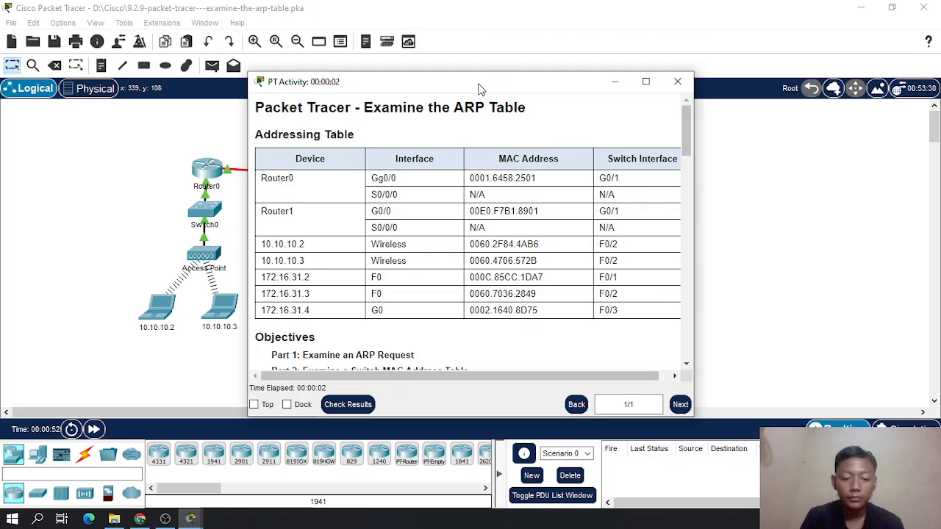
- Arrange the topology and activity instructions side by side, and read the objectives and Part 1, Step 1
drag(478, 88, 940, 111)
click(355, 142)
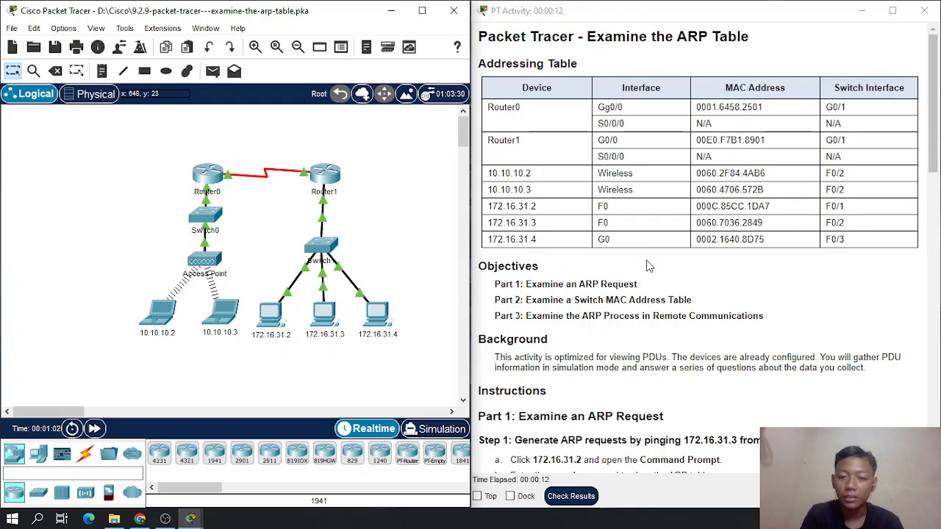
click(697, 303)
drag(697, 304, 652, 321)
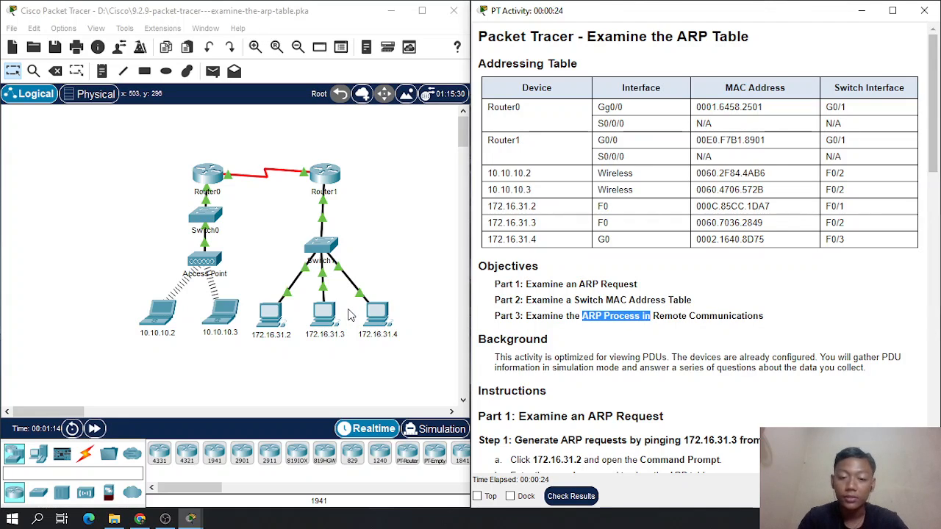
scroll(551, 312, down, 5)
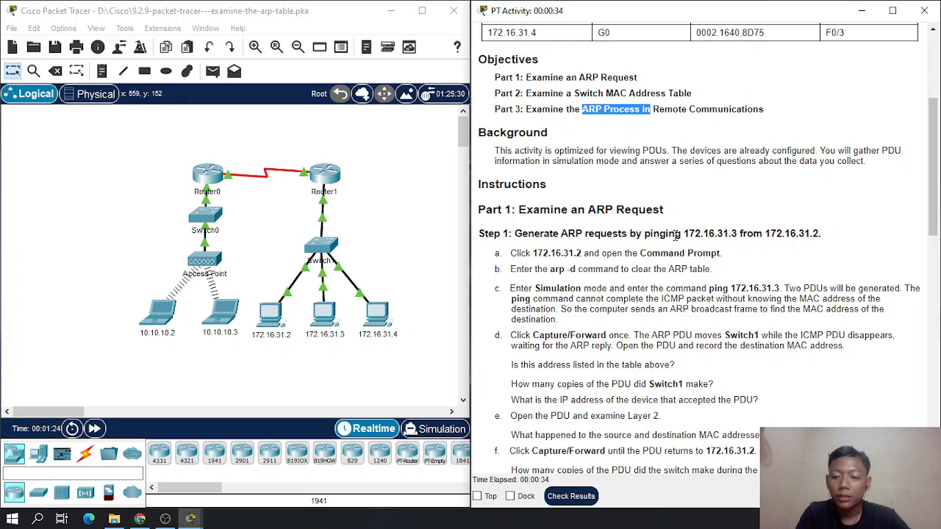
drag(688, 234, 722, 235)
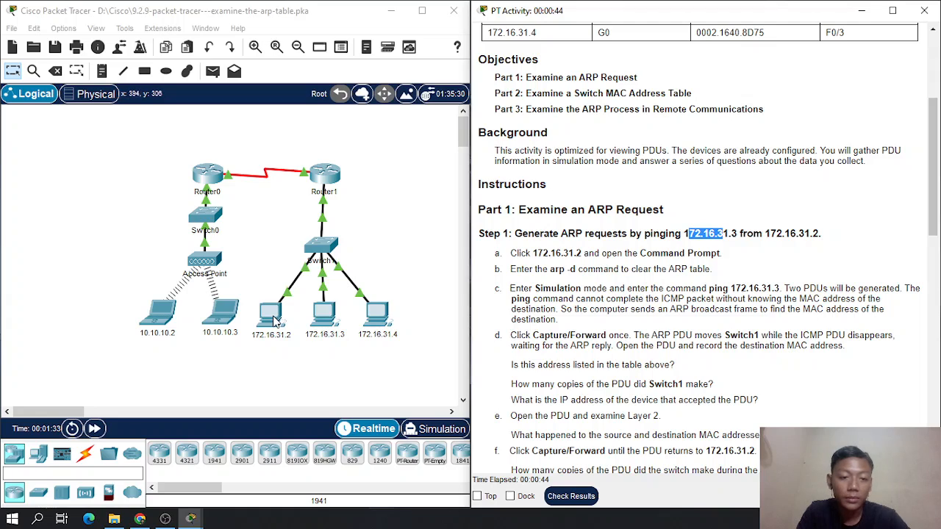
- Open the Command Prompt on PC 172.16.31.2 and clear its ARP table with arp -d
drag(243, 376, 294, 312)
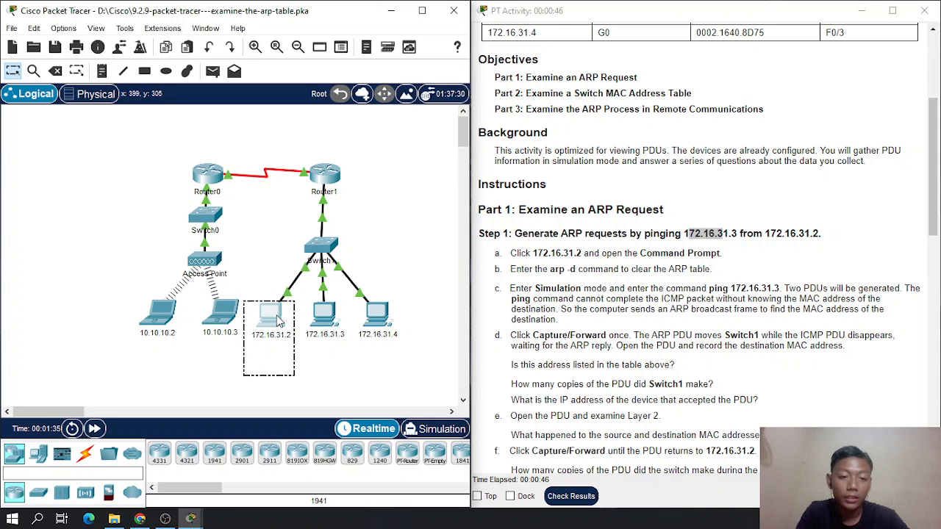
click(278, 317)
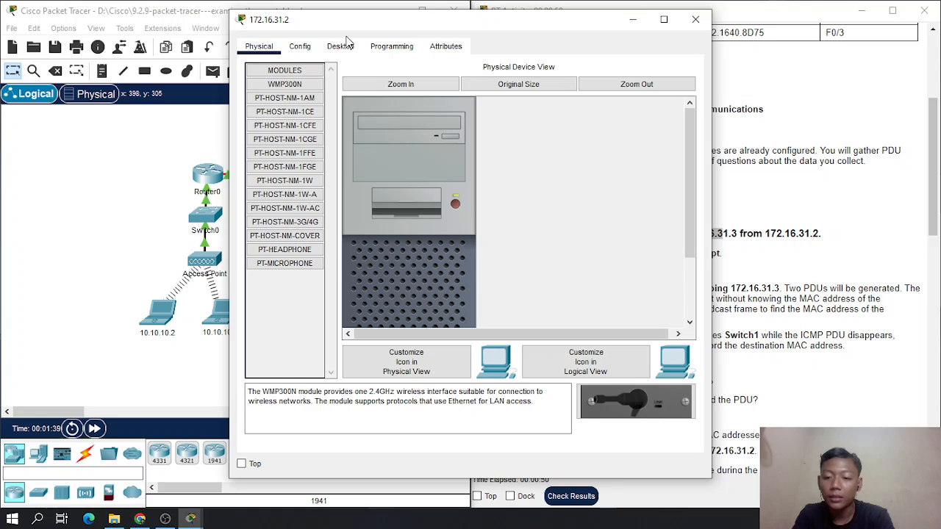
drag(441, 14, 214, 27)
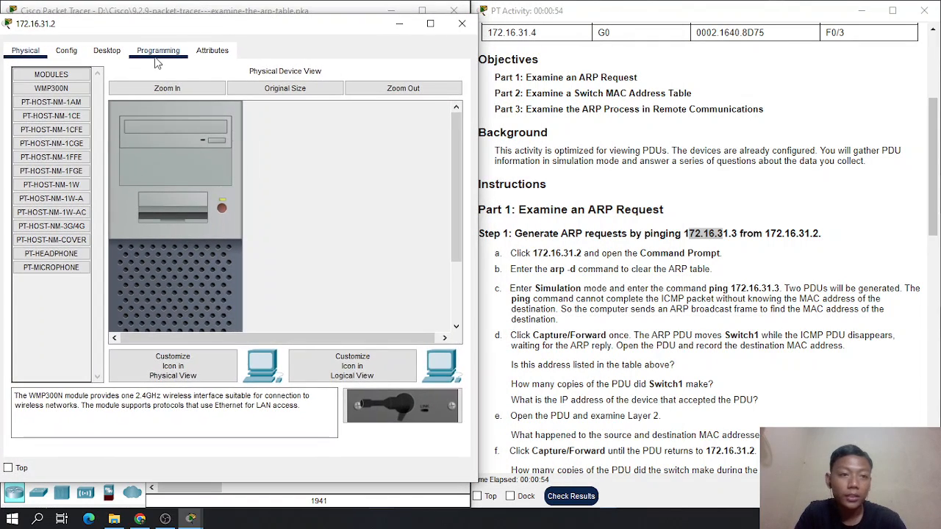
click(122, 52)
click(316, 106)
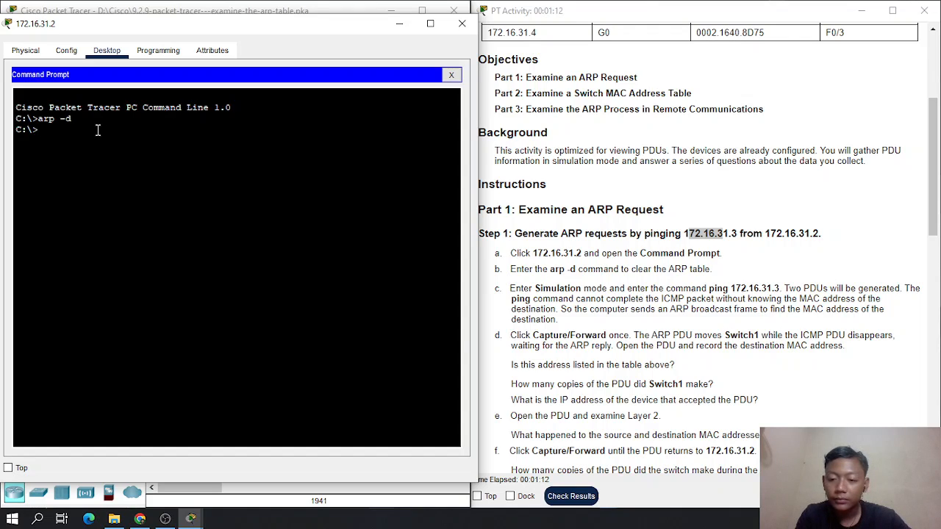
- Minimize the 172.16.31.2 window and switch the network to Simulation mode
drag(151, 33, 327, 47)
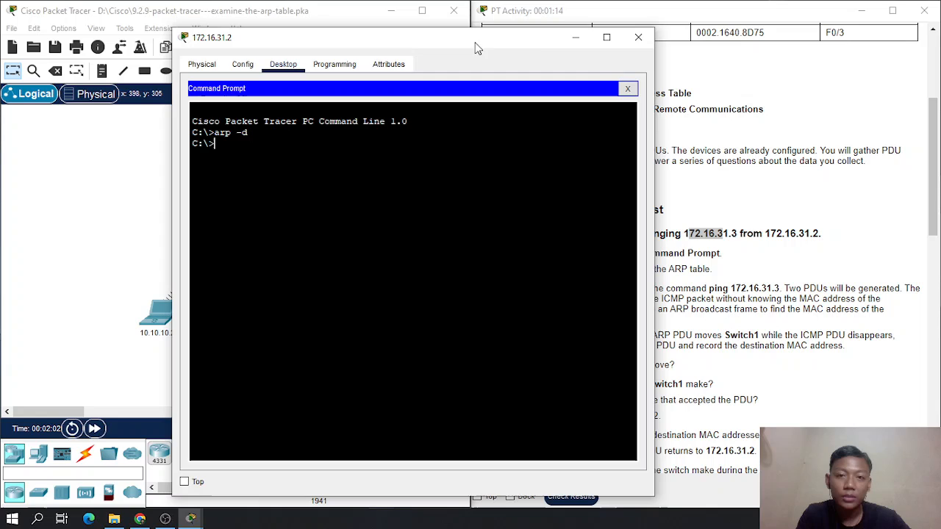
click(577, 38)
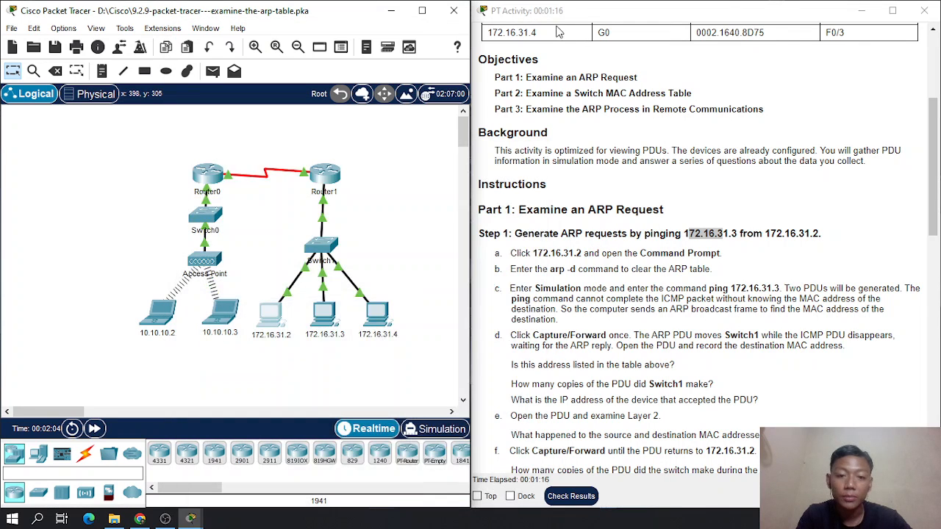
click(434, 432)
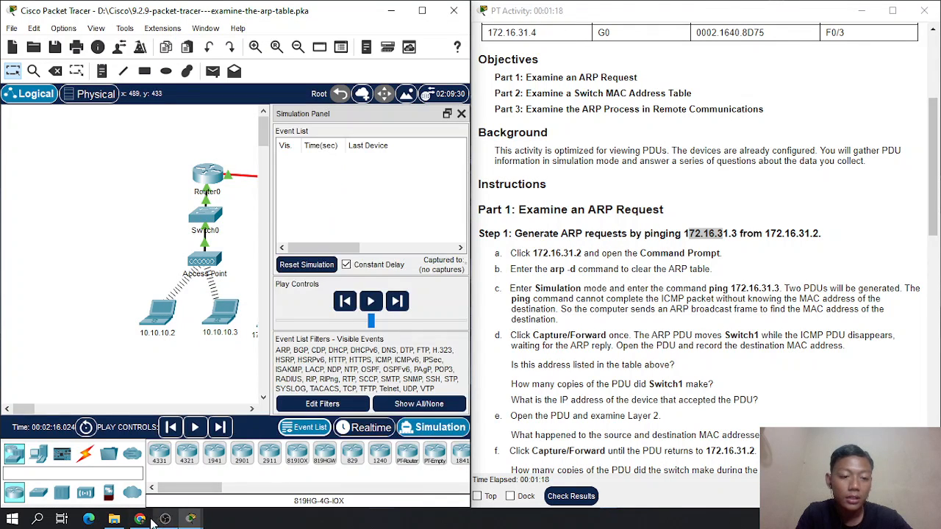
- Return to the Command Prompt of 172.16.31.2 and run ping 172.16.31.3
mouse_move(191, 519)
click(268, 455)
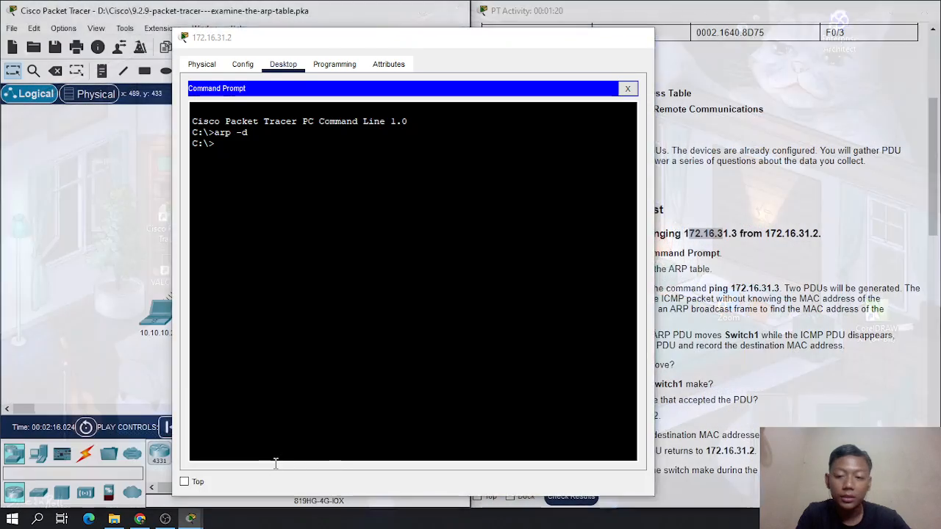
drag(446, 42, 282, 42)
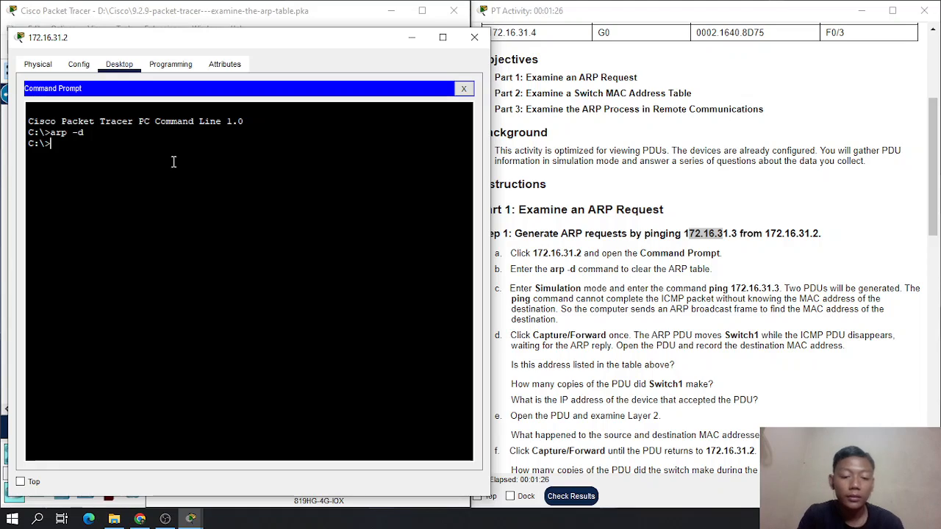
text(ping 17)
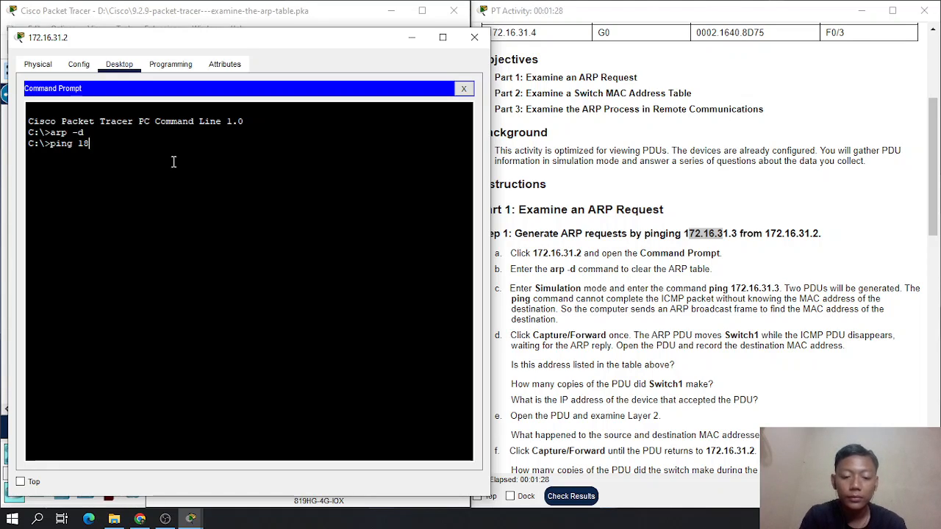
text(2.)
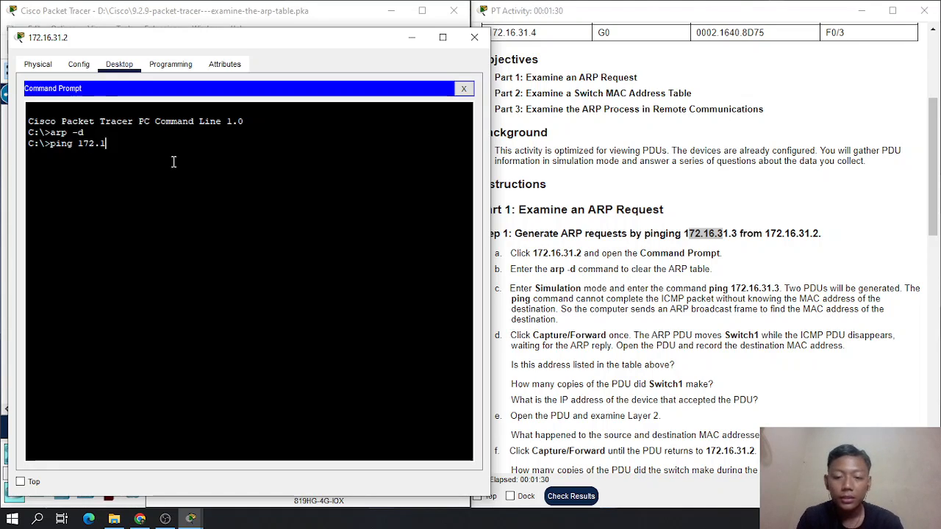
text(16.31.1)
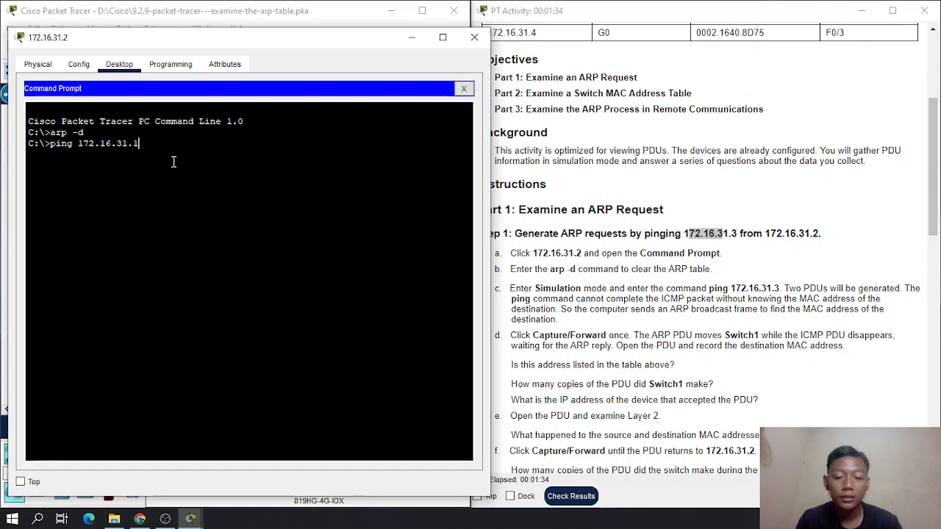
key(BackSpace)
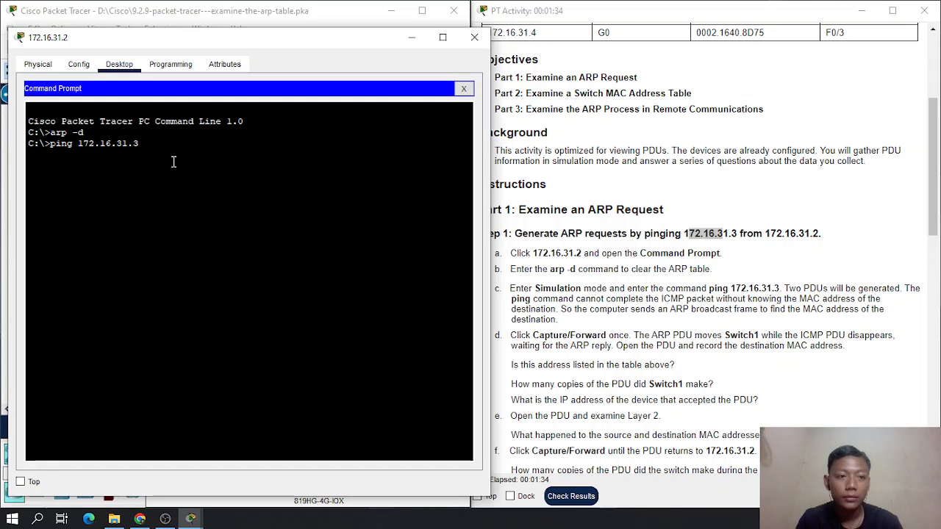
text(3)
key(Return)
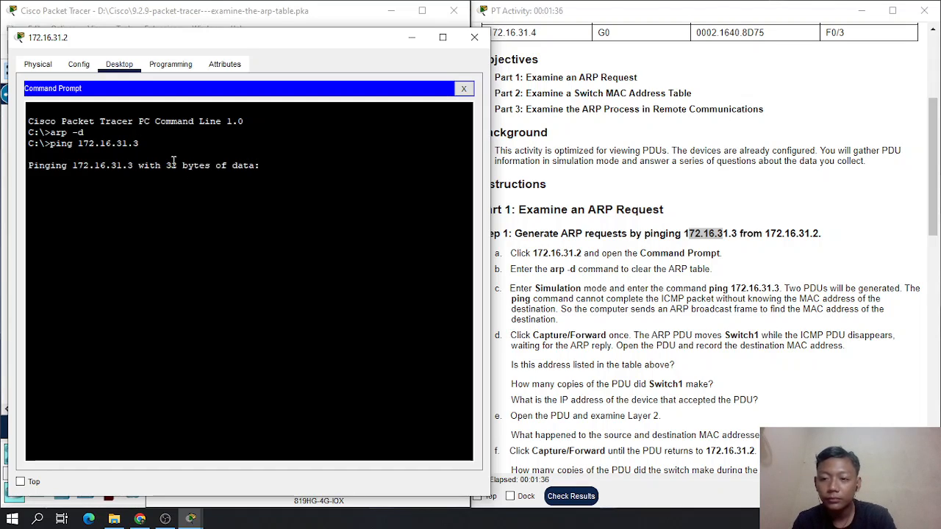
- Put away the 172.16.31.2 window and examine the generated PDUs in the topology and the simulation event list
drag(197, 45, 499, 42)
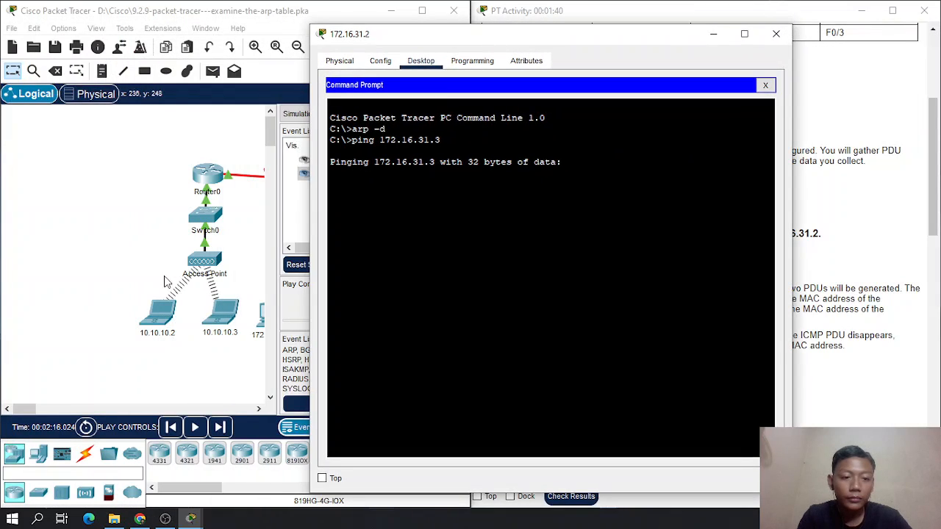
drag(21, 409, 41, 409)
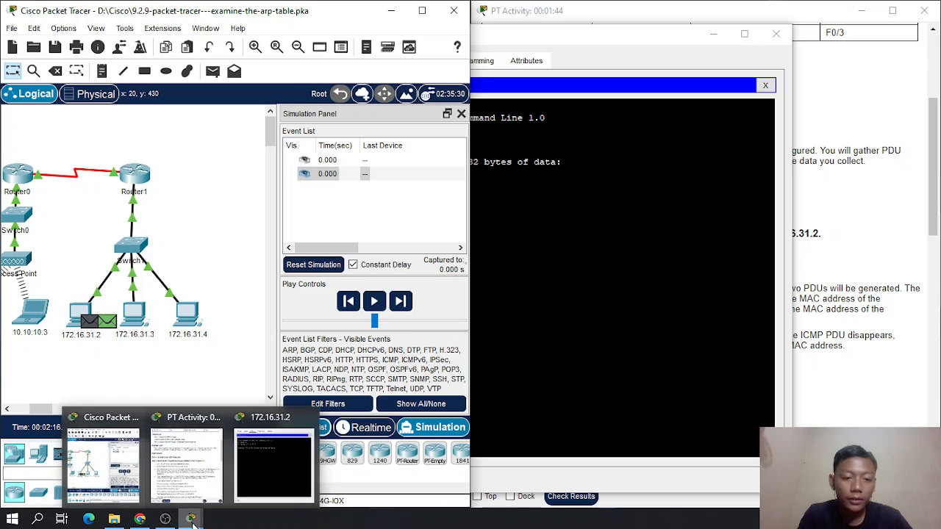
click(563, 238)
click(714, 34)
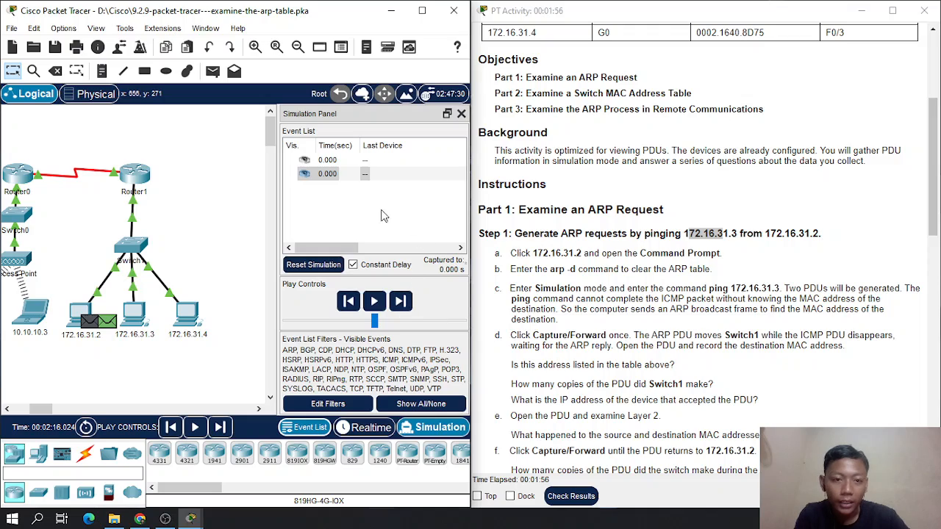
drag(354, 247, 309, 251)
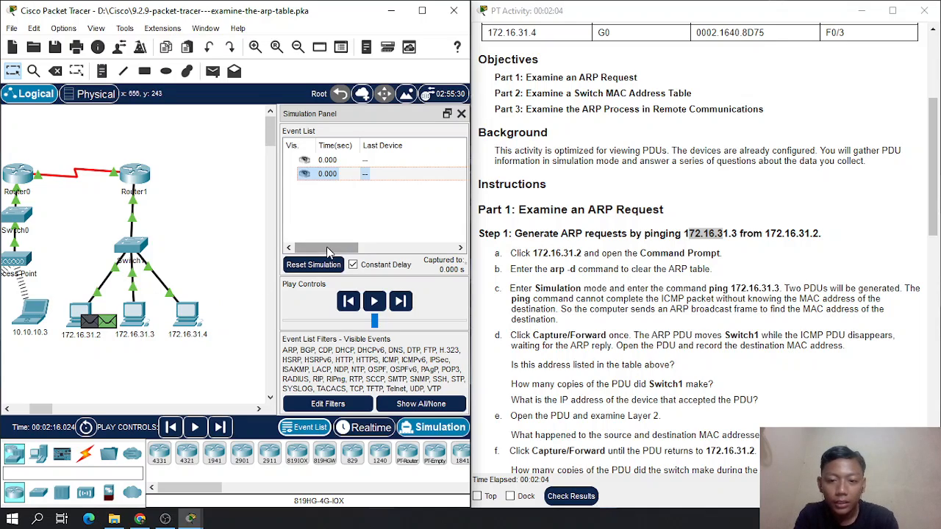
mouse_move(329, 252)
mouse_down()
mouse_move(405, 250)
mouse_move(341, 254)
mouse_up()
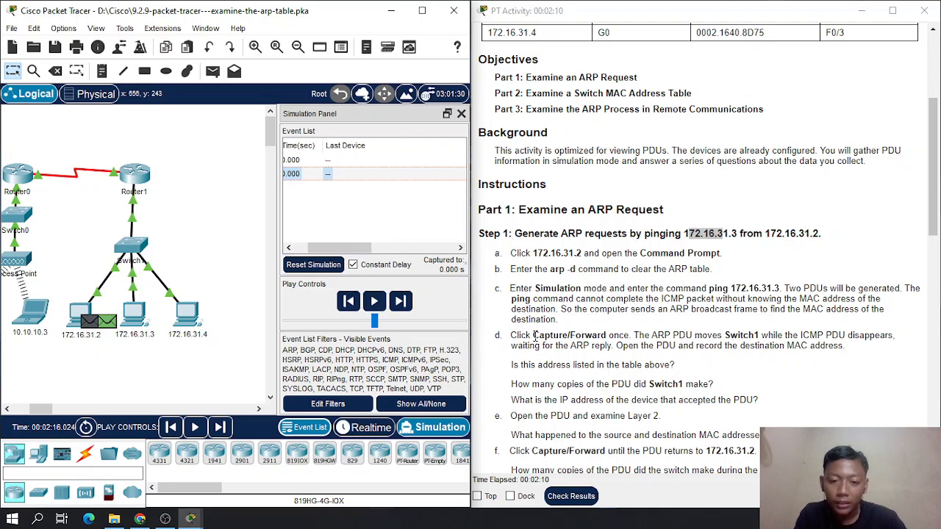
drag(352, 252, 326, 238)
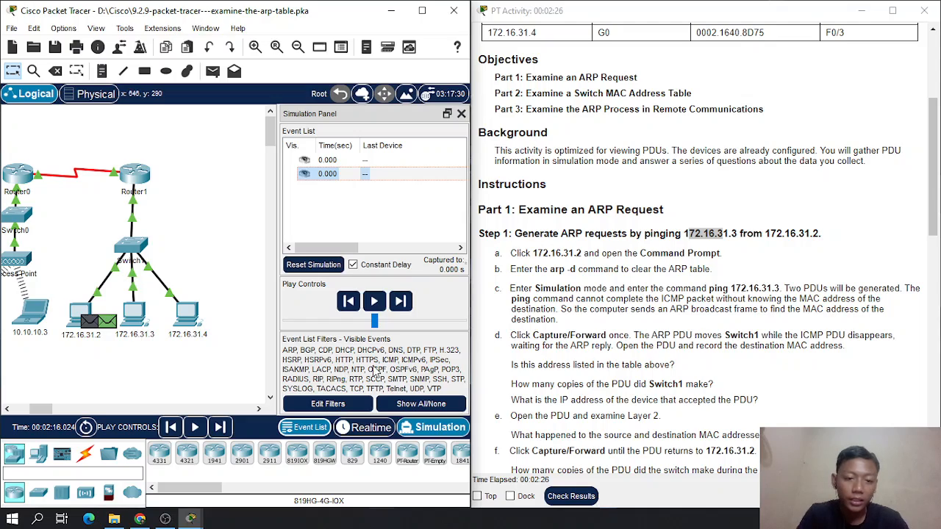
- Advance the simulation by one capture and open the PDU information of the event at Switch1 beside the instructions
click(400, 305)
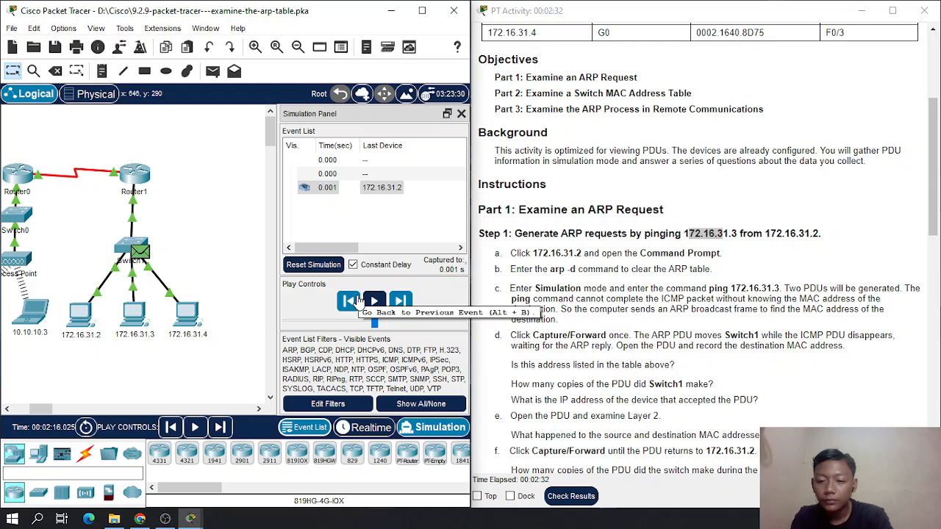
click(328, 187)
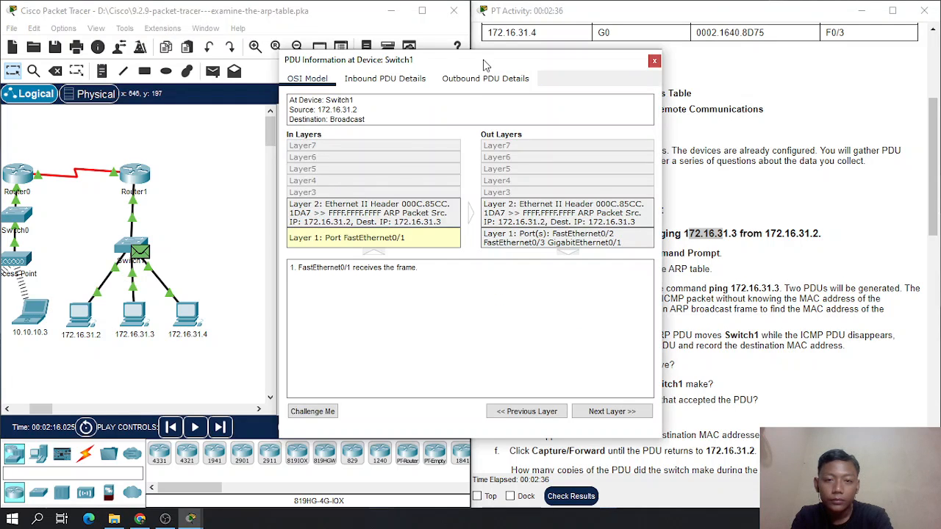
drag(487, 63, 268, 59)
- Compare the destination MAC address of the Switch1 PDU with the addressing table and reread the Part 1 questions
scroll(614, 108, up, 5)
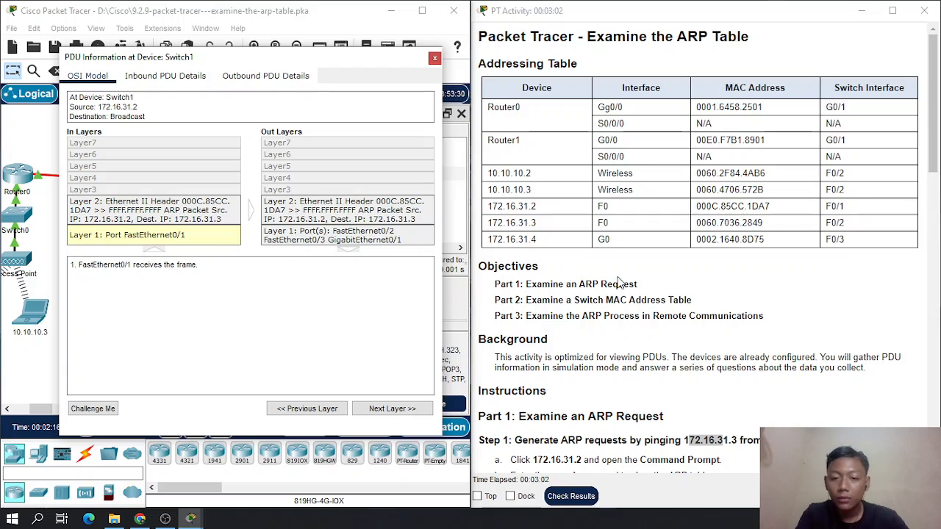
scroll(624, 282, down, 5)
scroll(624, 283, down, 3)
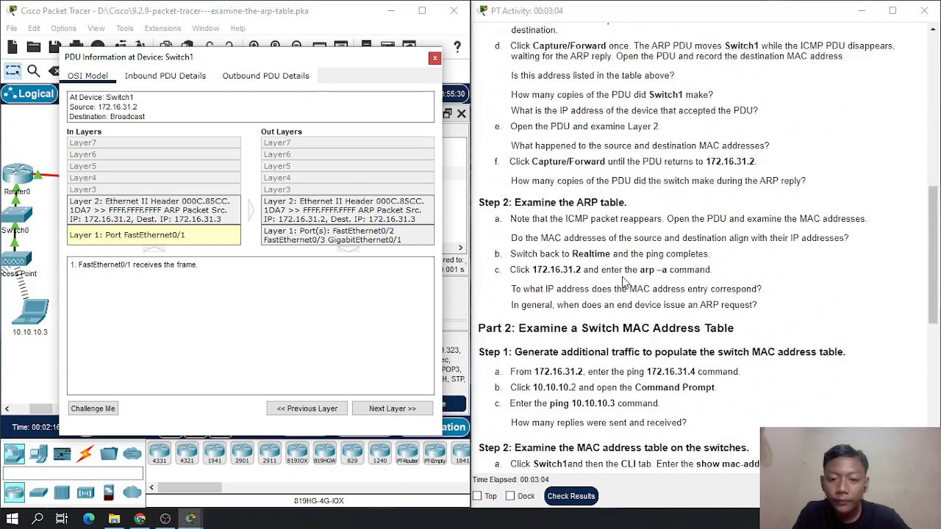
scroll(564, 241, up, 5)
scroll(565, 241, up, 5)
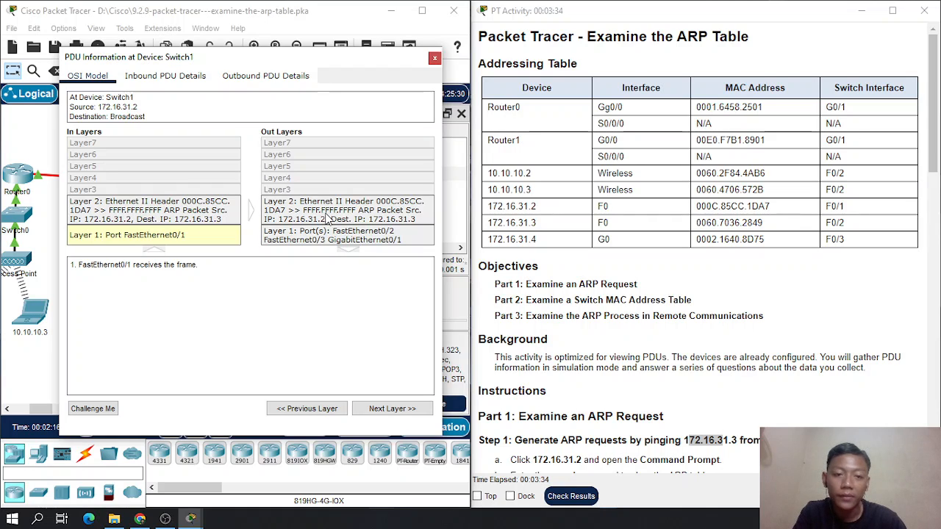
scroll(647, 287, down, 5)
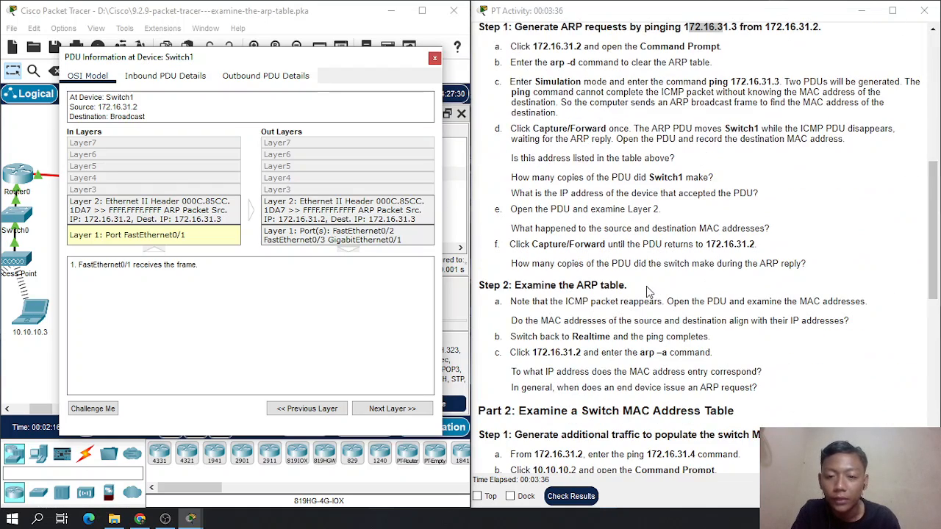
- Reread whether the destination address is listed, close the Switch1 PDU information and advance the simulation by one capture
scroll(614, 258, up, 1)
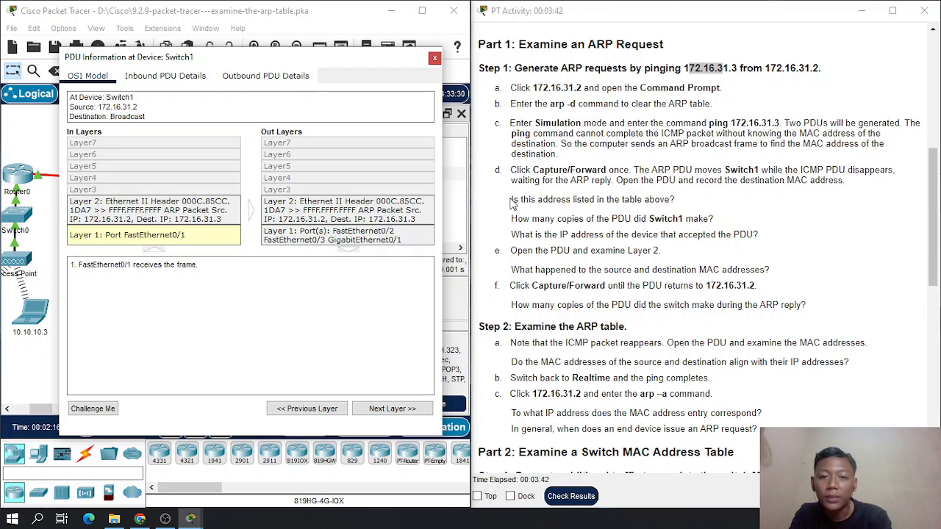
drag(513, 199, 539, 201)
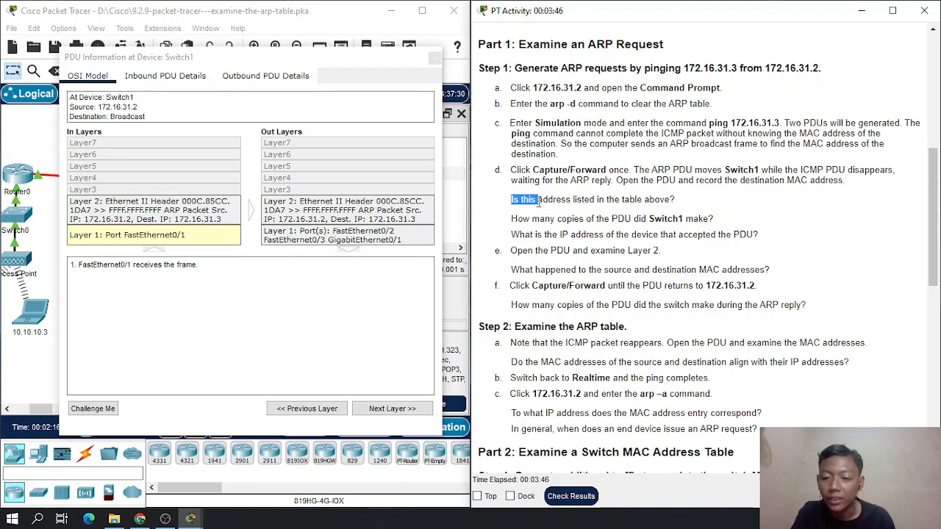
drag(541, 201, 590, 200)
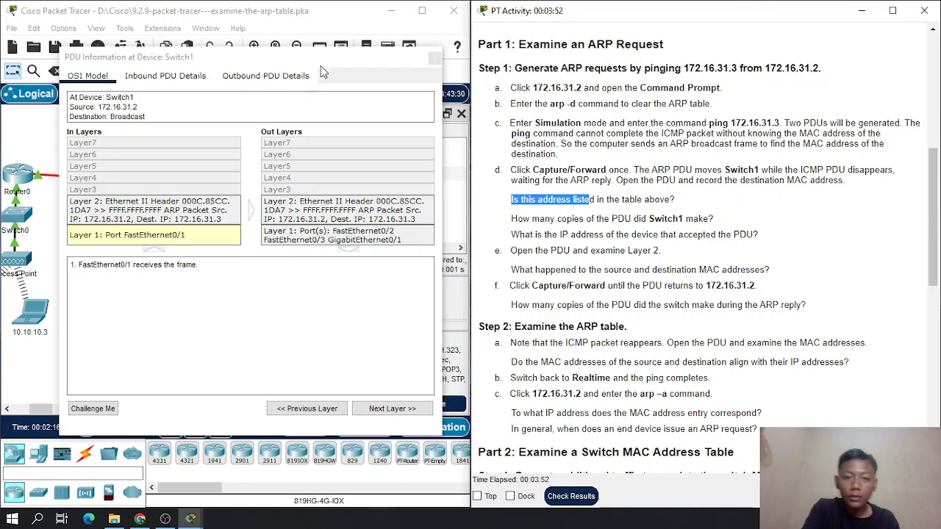
click(434, 58)
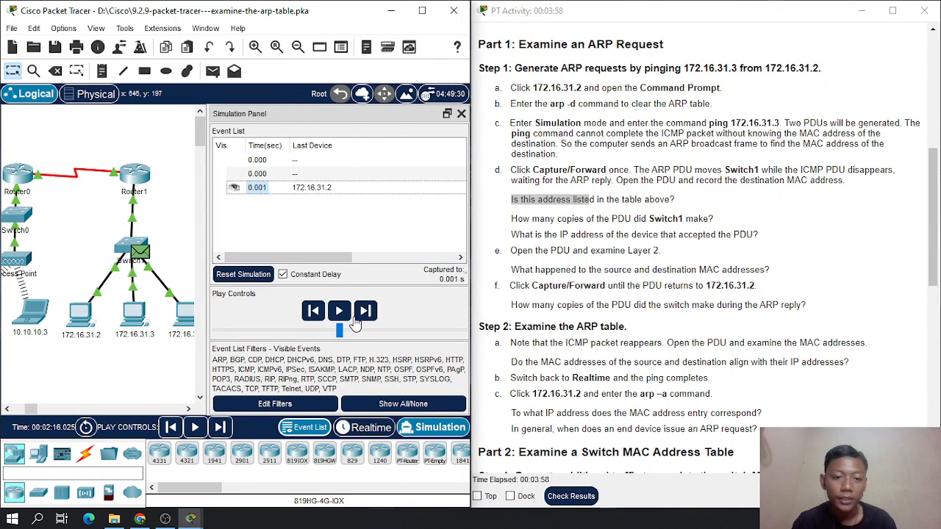
click(361, 318)
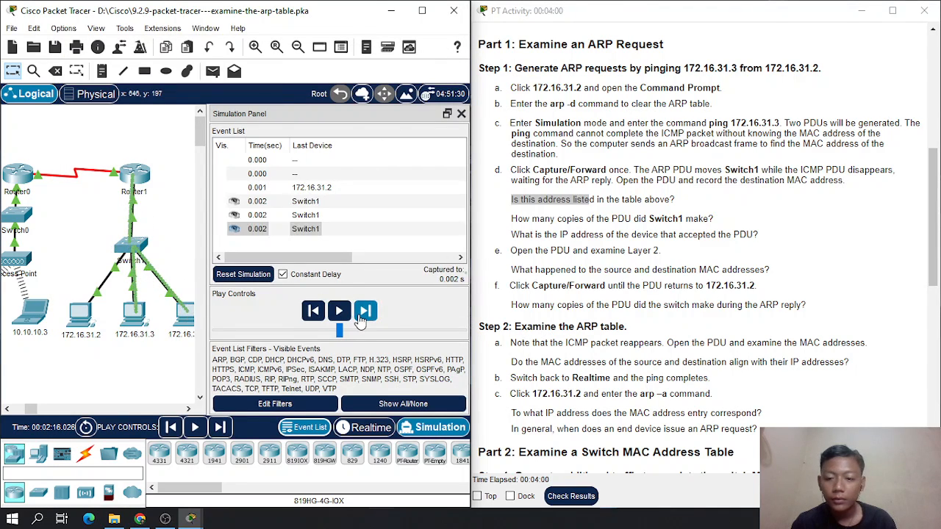
- Read the questions on PDU copies and the accepting device, and examine the PDUs at Router1, 172.16.31.3 and 172.16.31.4 in the topology
drag(512, 219, 683, 235)
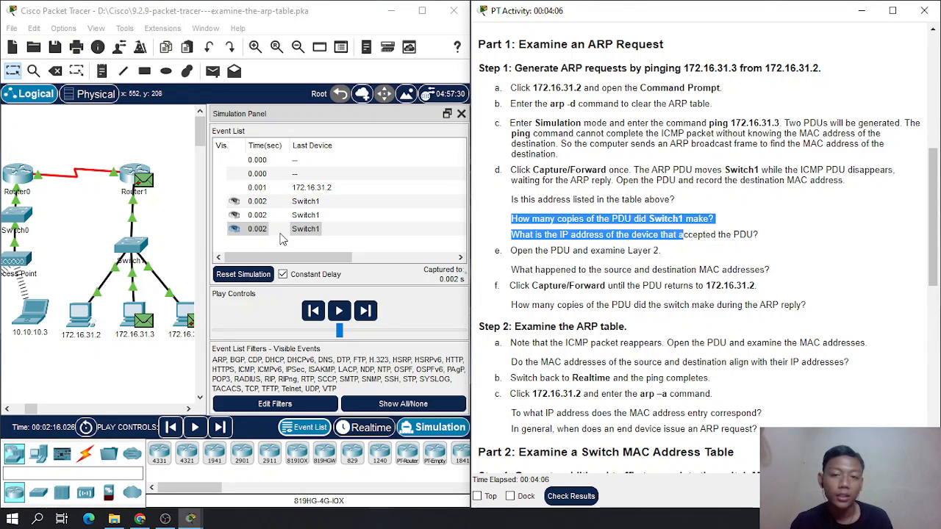
click(716, 254)
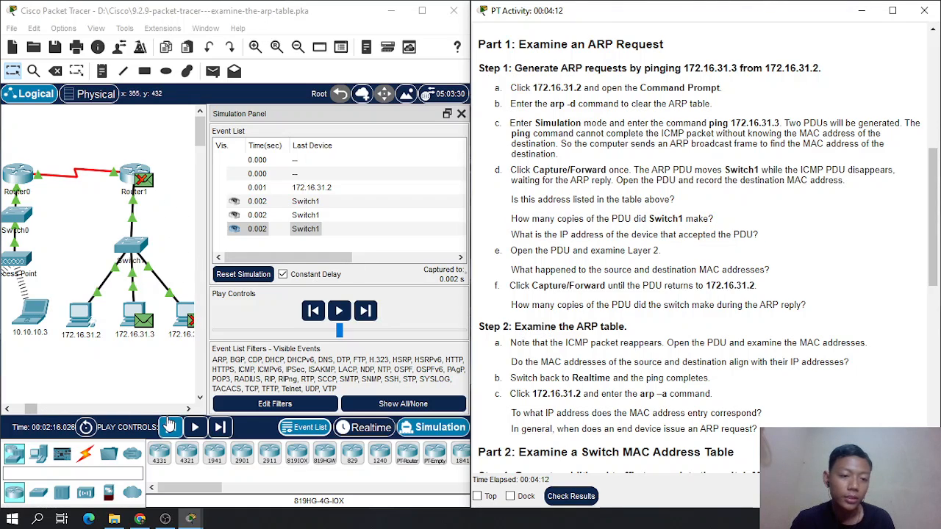
click(188, 409)
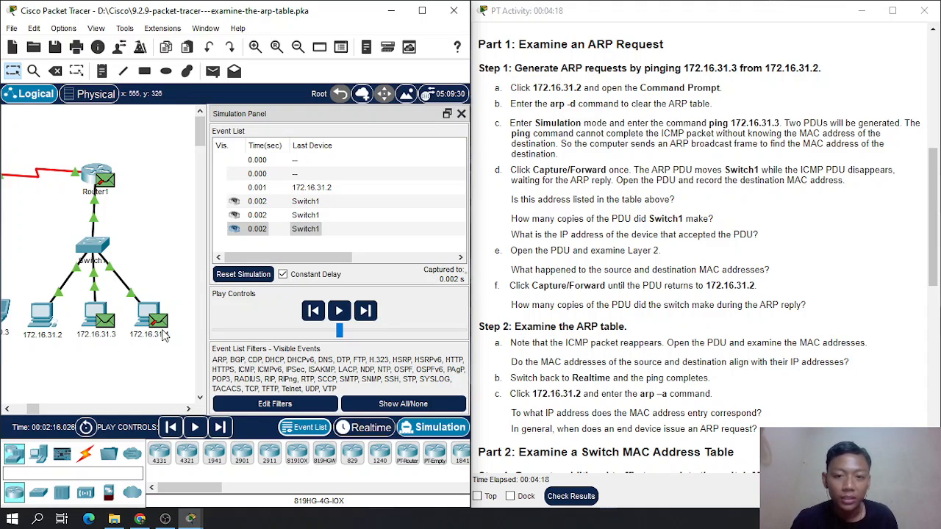
click(384, 231)
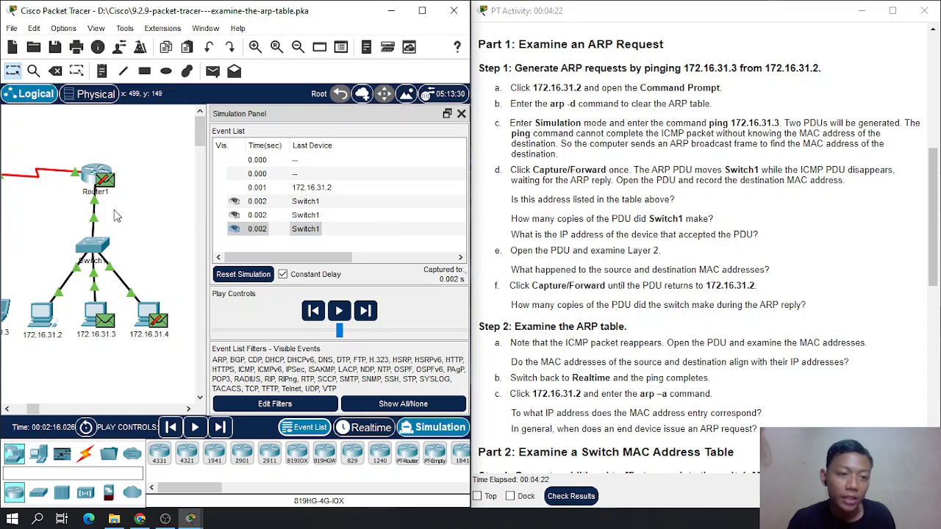
mouse_move(112, 242)
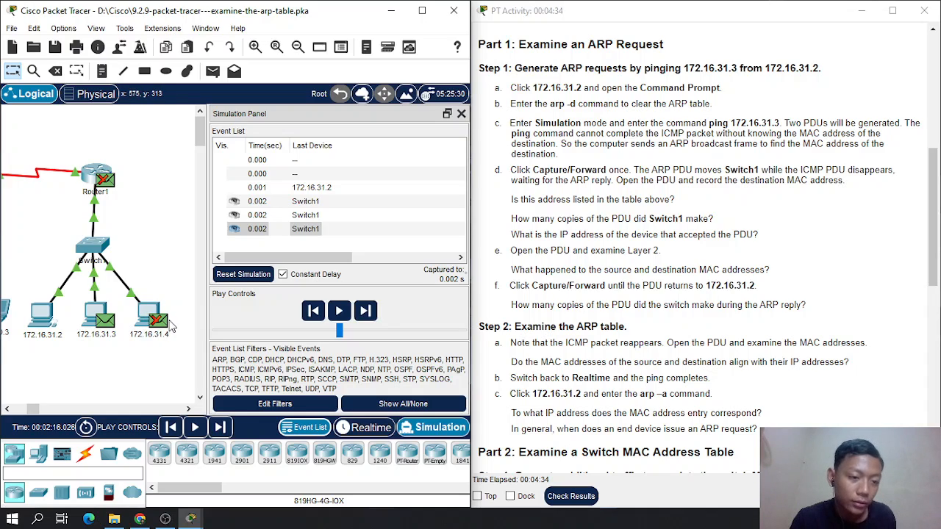
mouse_move(161, 323)
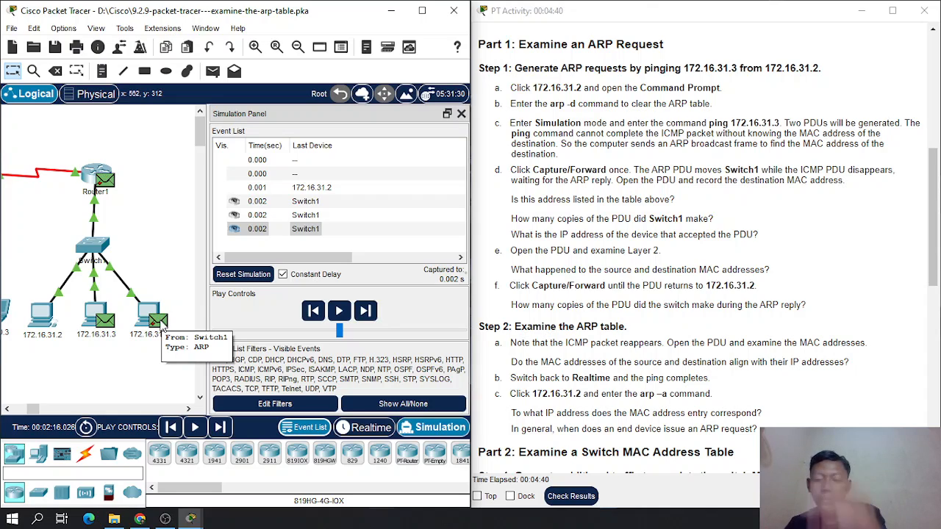
- View the PDU information of the last 0.002 s event, at Router1, and close it
click(265, 231)
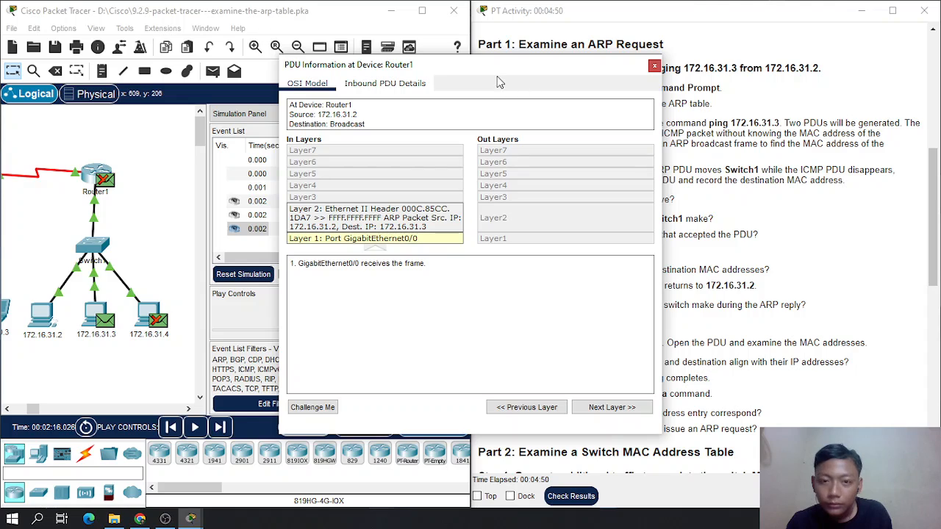
drag(492, 74, 700, 88)
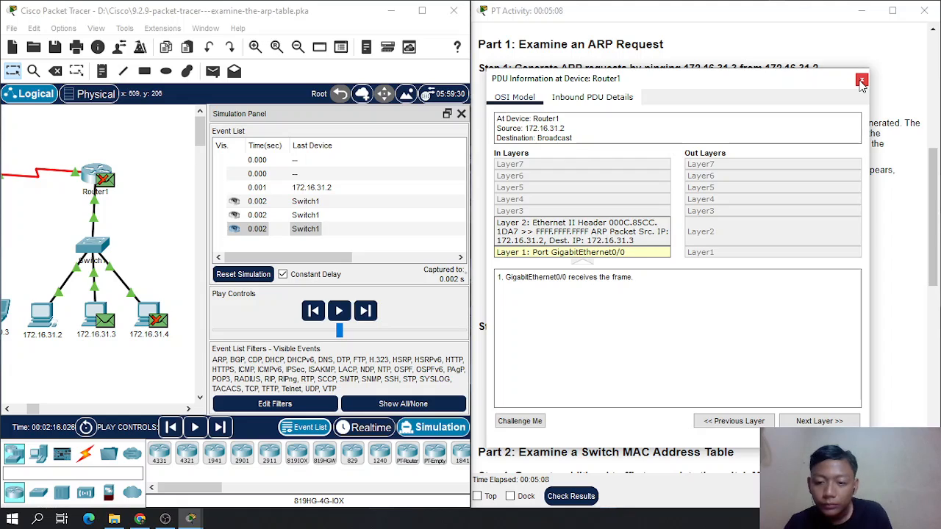
click(862, 81)
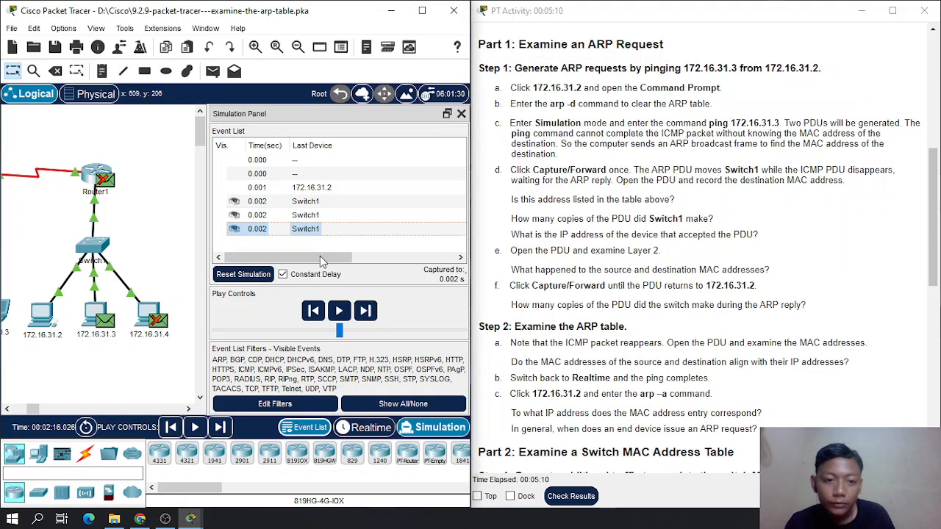
- Open the PDU information of the event at 172.16.31.3 and place it beside the addressing table
drag(312, 257, 417, 259)
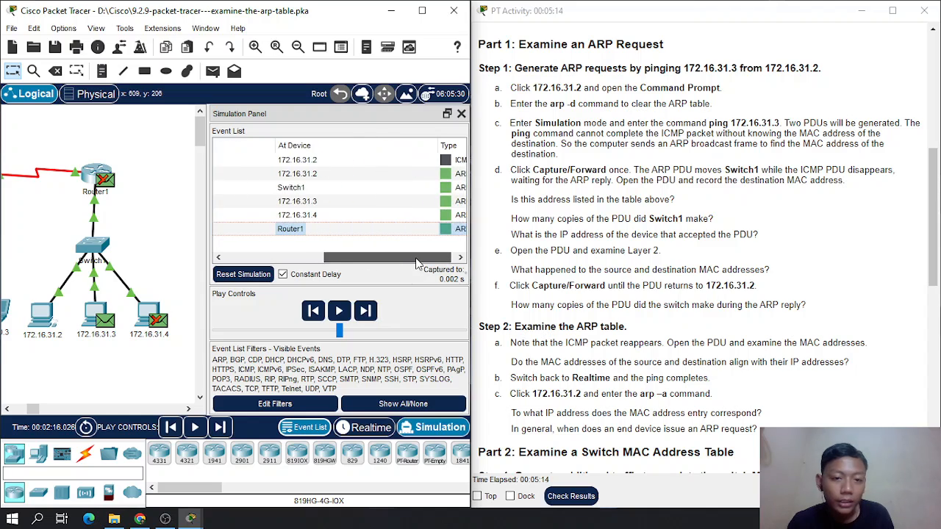
click(436, 201)
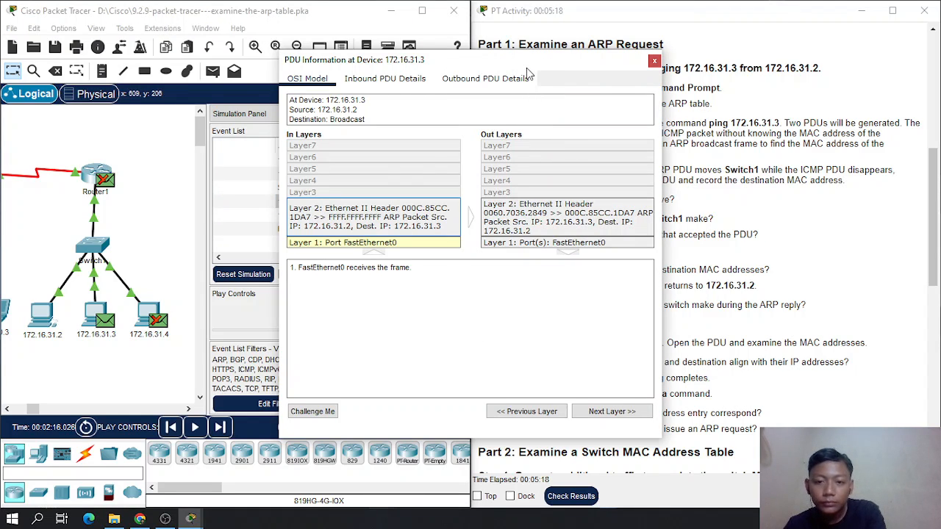
drag(519, 70, 343, 79)
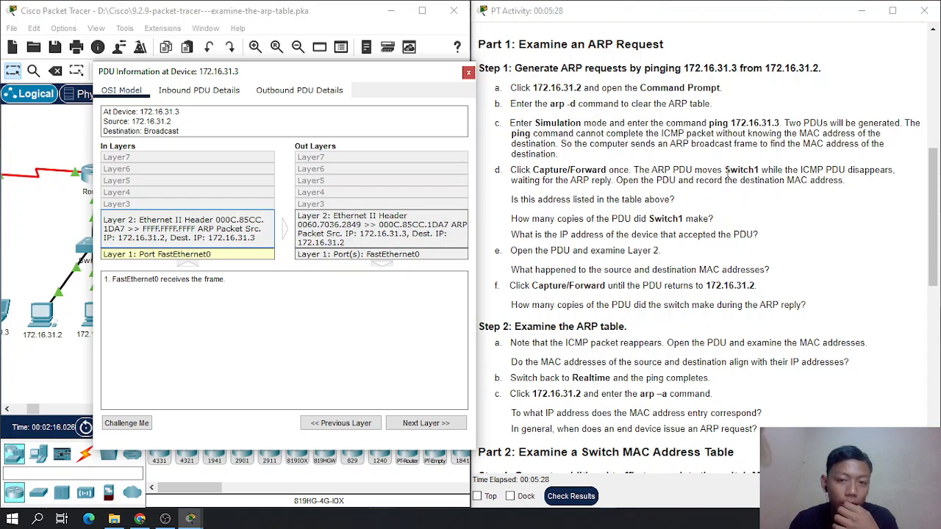
scroll(727, 172, up, 5)
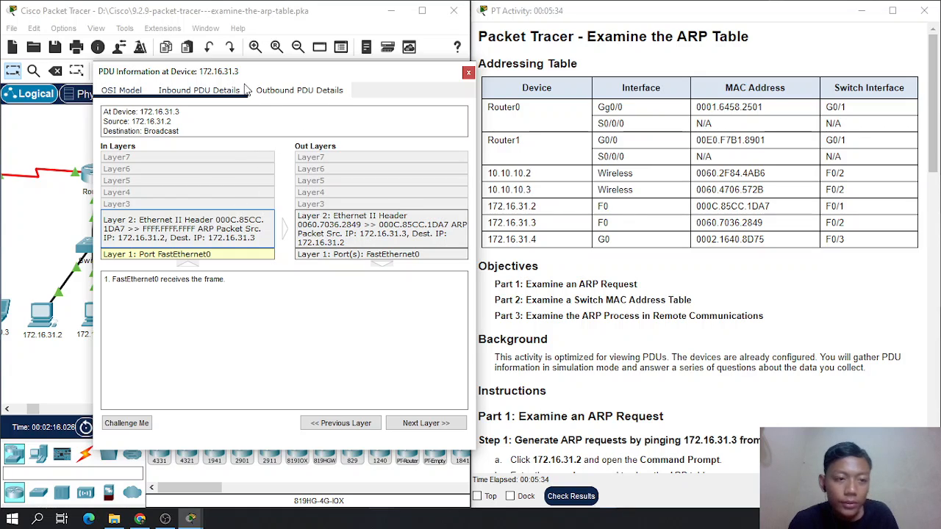
drag(252, 77, 236, 76)
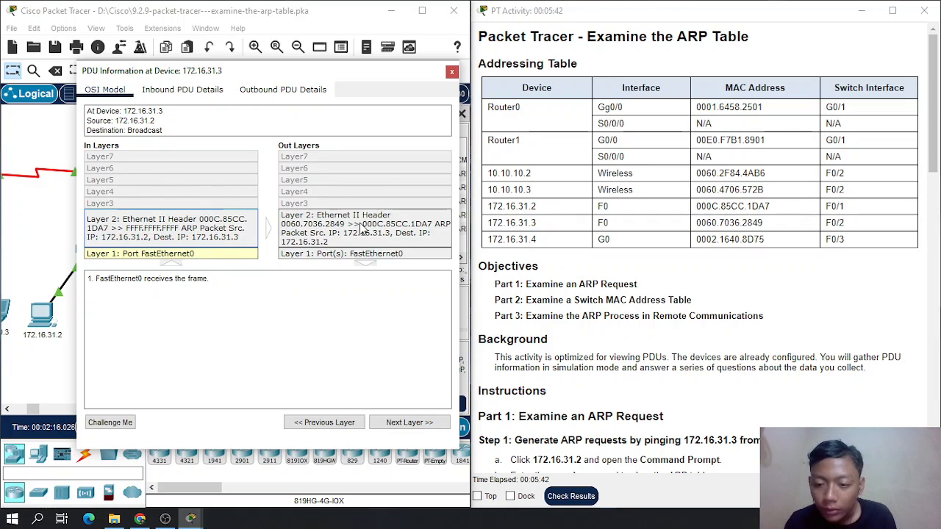
- Compare the inbound and outbound Layer 2 details of the 172.16.31.3 PDU with the addressing table
scroll(568, 322, down, 5)
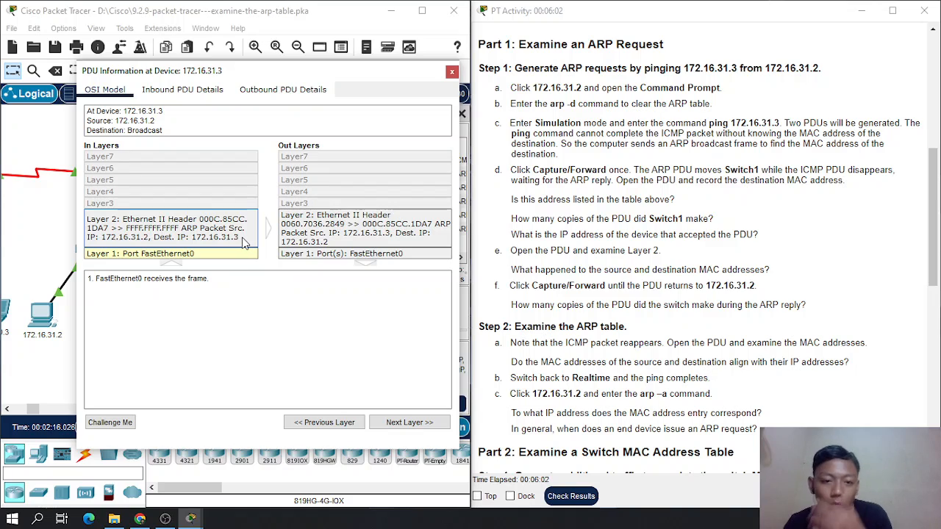
scroll(608, 265, up, 5)
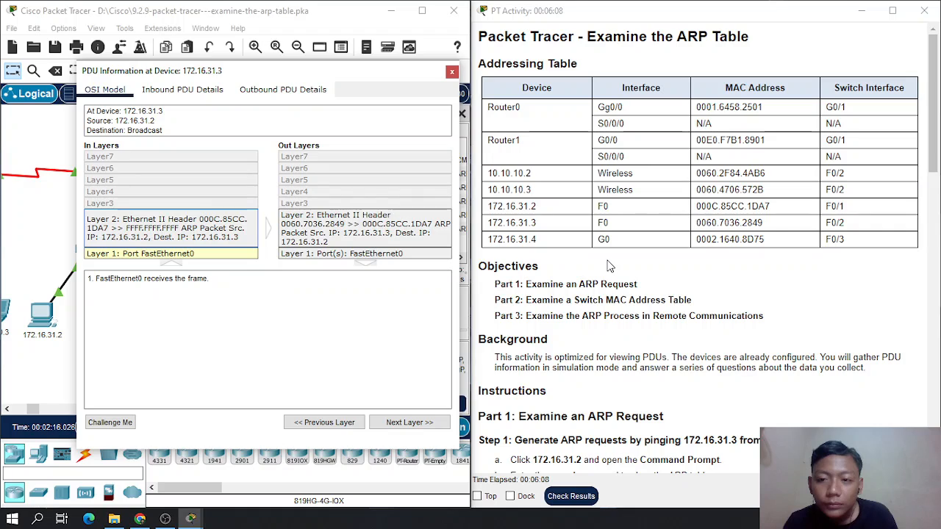
scroll(609, 266, down, 2)
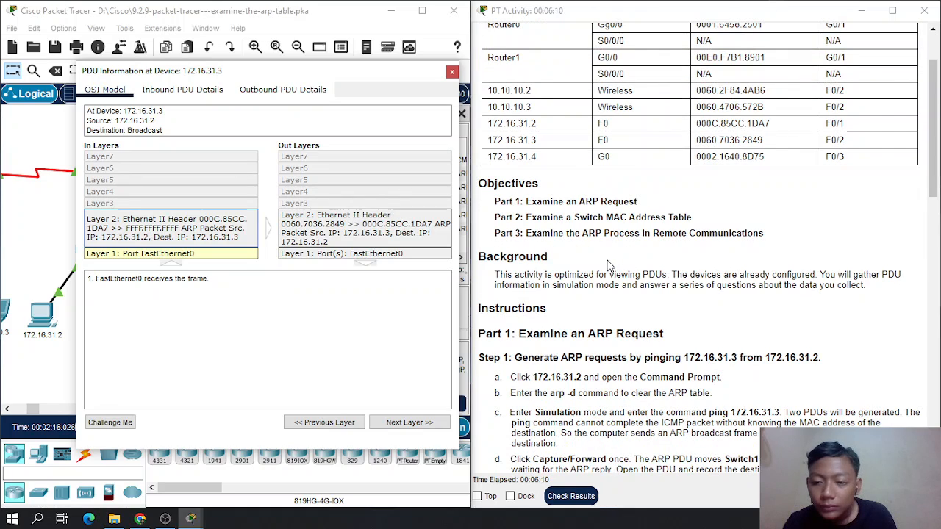
scroll(609, 266, down, 1)
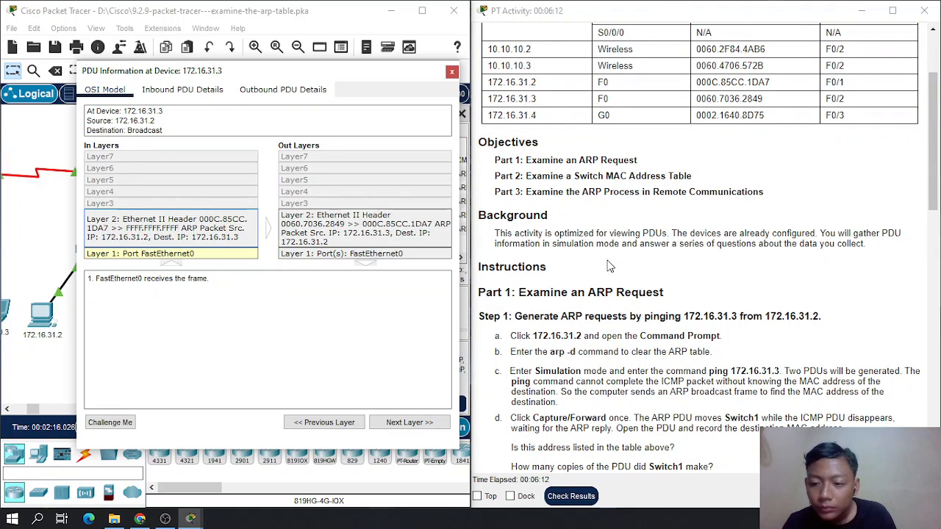
click(234, 234)
click(361, 227)
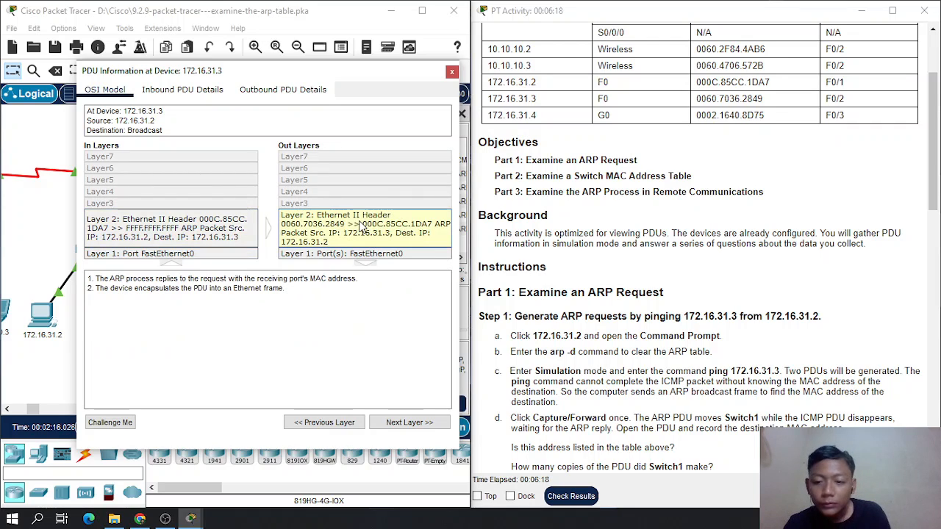
- Reread the Step 1 question about what happened to the source and destination MAC addresses
scroll(716, 311, down, 6)
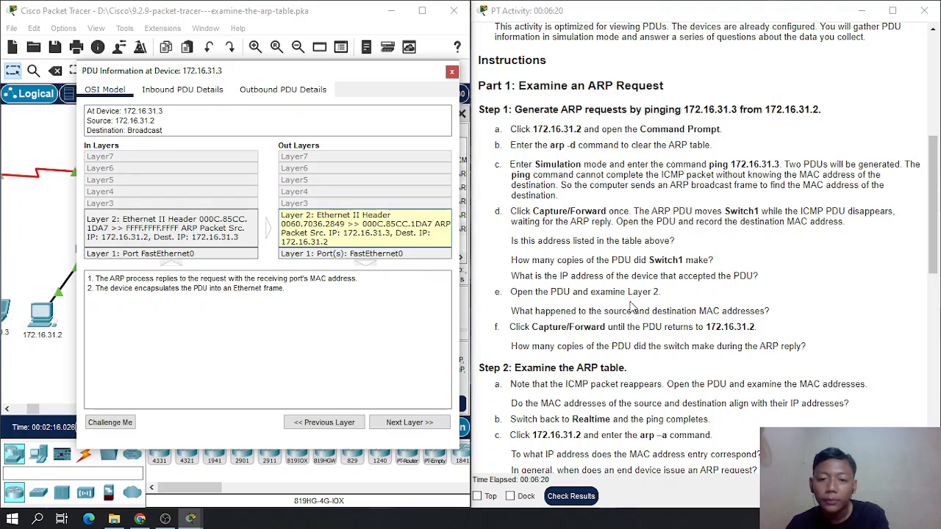
scroll(632, 307, down, 3)
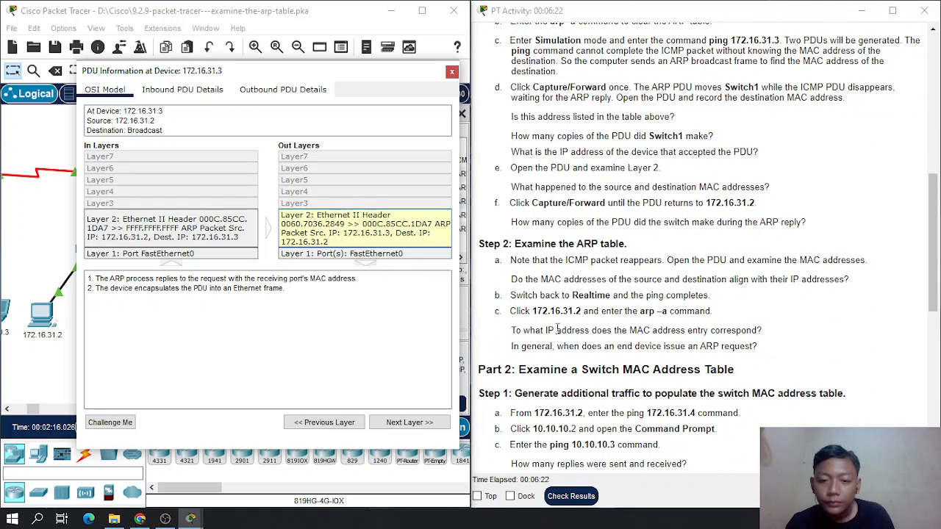
scroll(564, 282, up, 1)
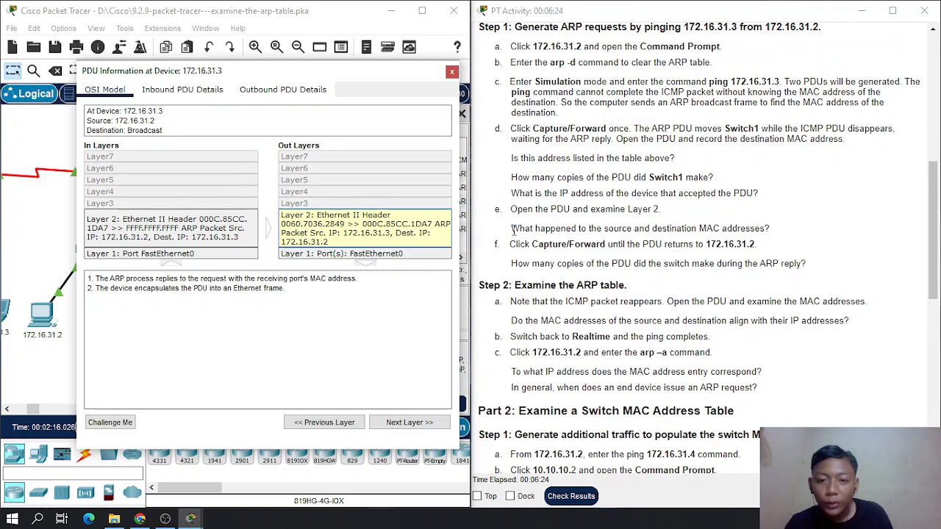
drag(514, 229, 658, 231)
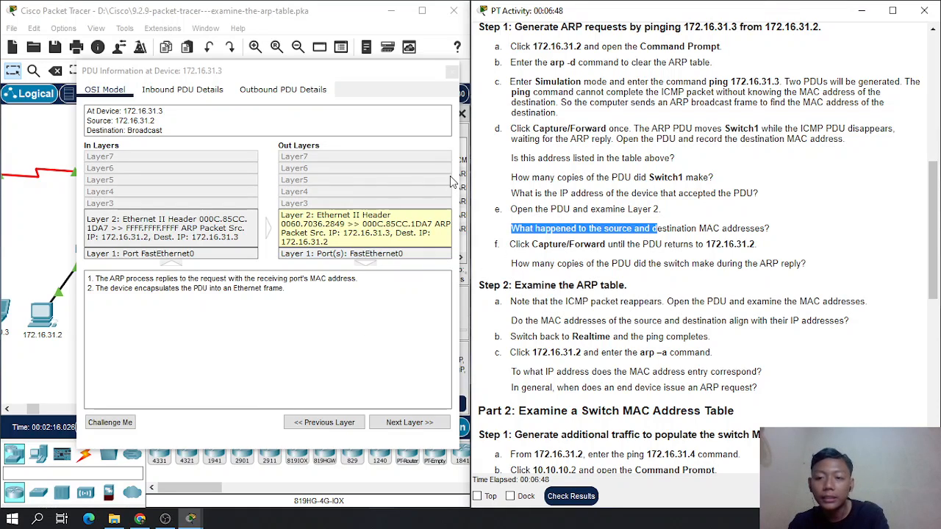
- Close the 172.16.31.3 PDU information and advance the ARP reply by one capture
click(452, 70)
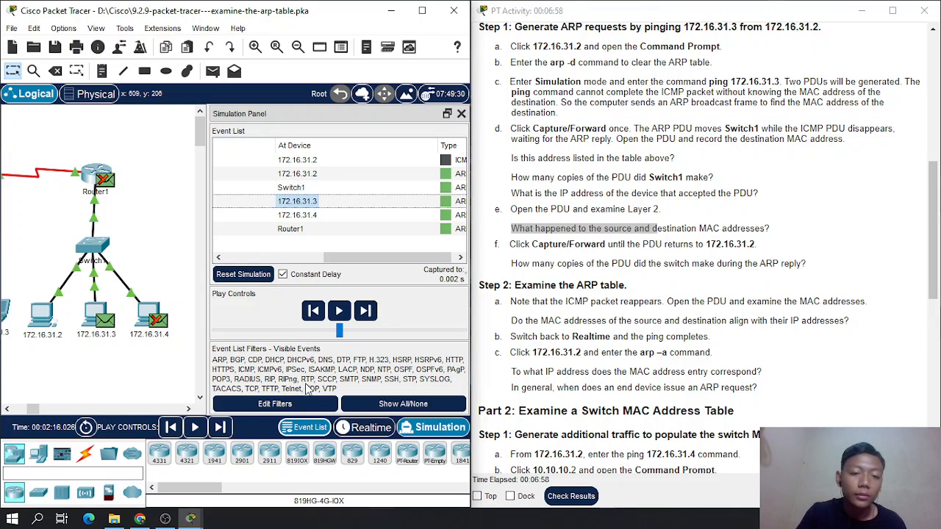
drag(349, 259, 245, 261)
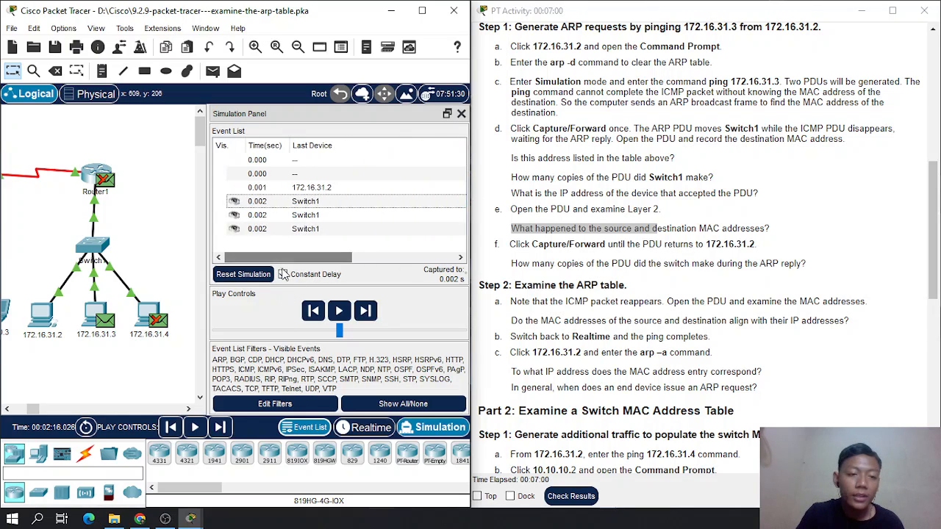
click(363, 314)
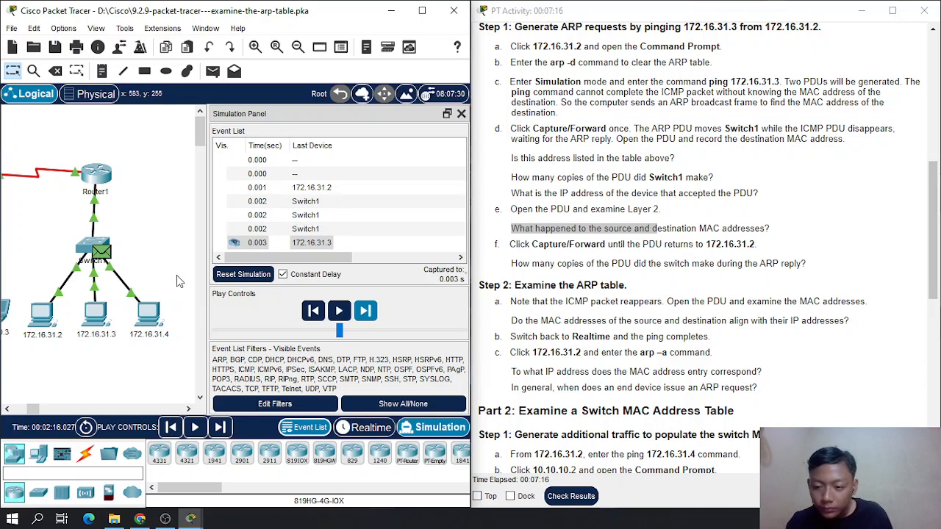
- Check the device of the 0.003 s event, then open its Switch1 PDU information beside the instructions
drag(294, 257, 266, 269)
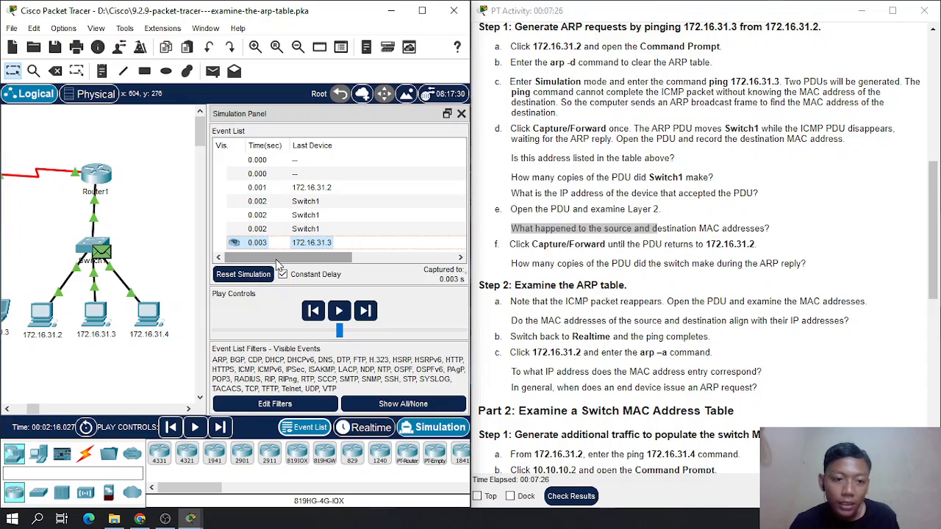
drag(288, 263, 477, 266)
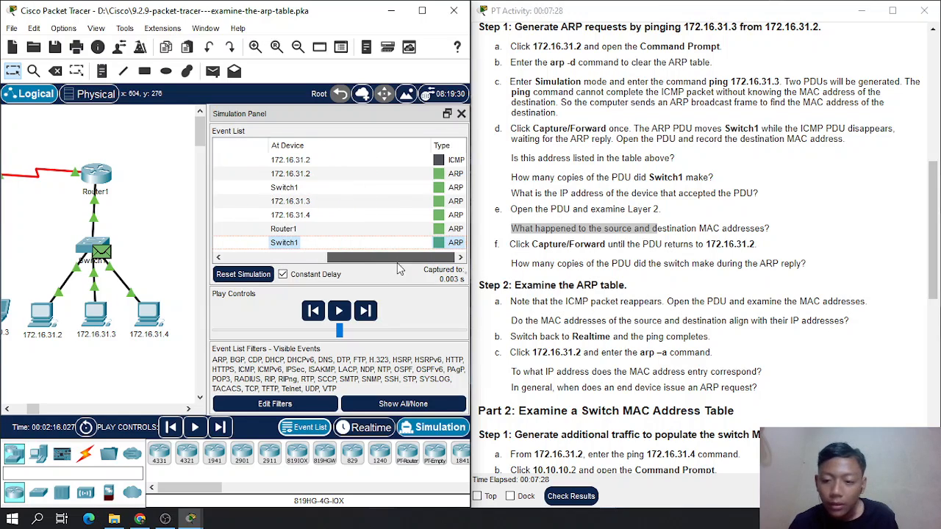
drag(400, 263, 234, 266)
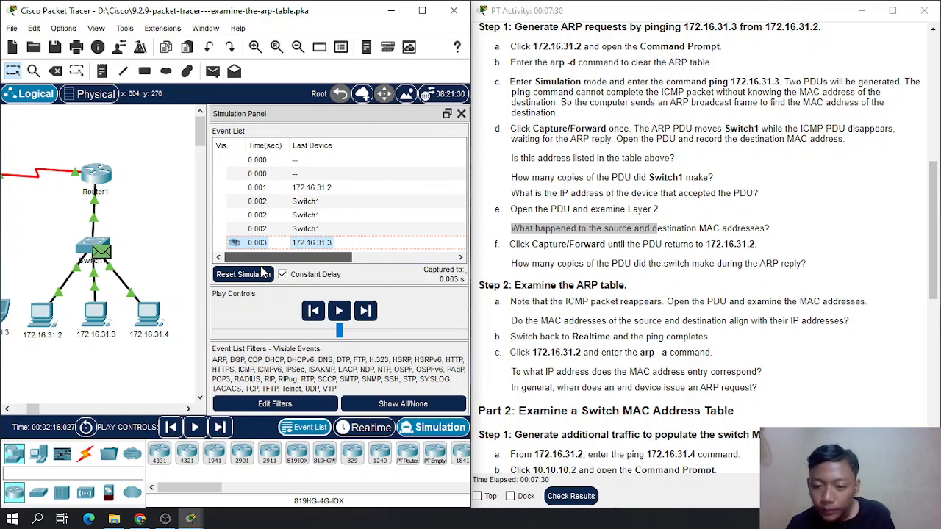
click(363, 246)
drag(482, 64, 237, 68)
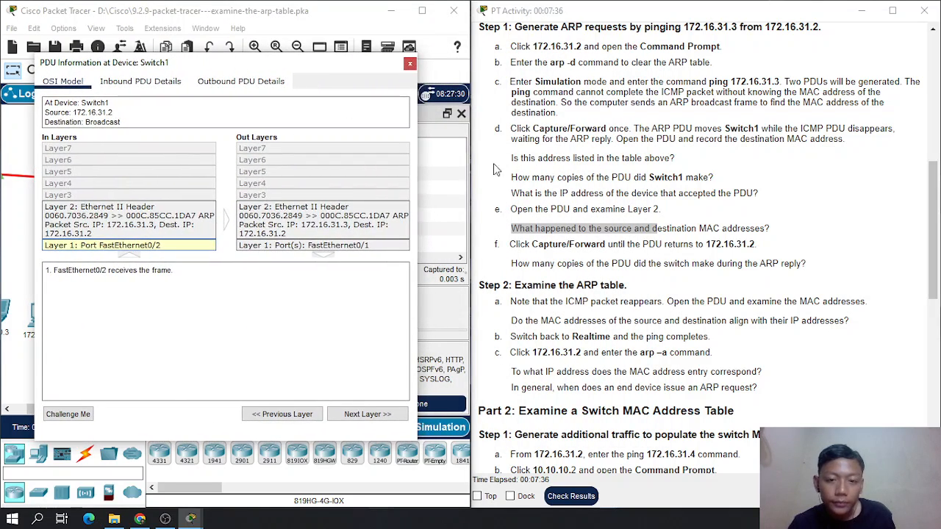
- Review the addressing table, then read the Step 2 question on whether source and destination MAC addresses align with their IP addresses
scroll(515, 176, up, 6)
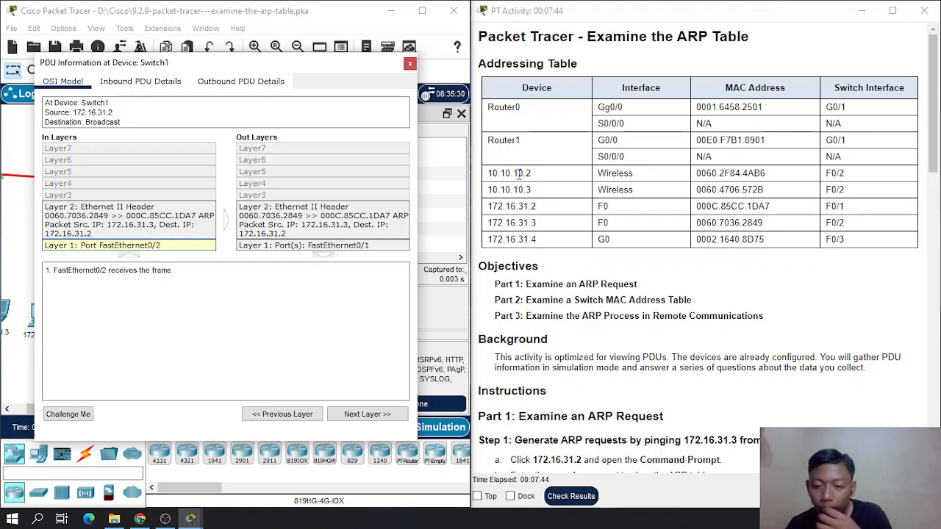
scroll(563, 261, down, 5)
scroll(561, 258, down, 3)
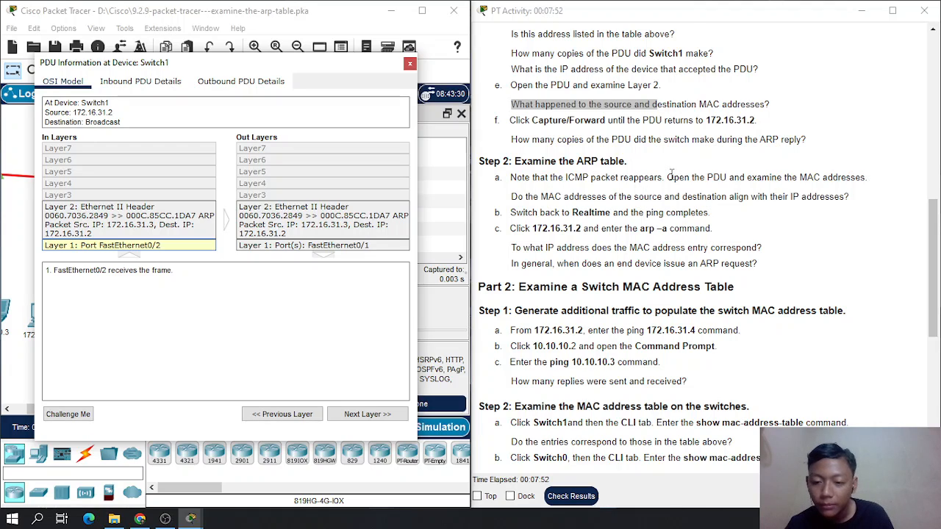
drag(534, 197, 686, 197)
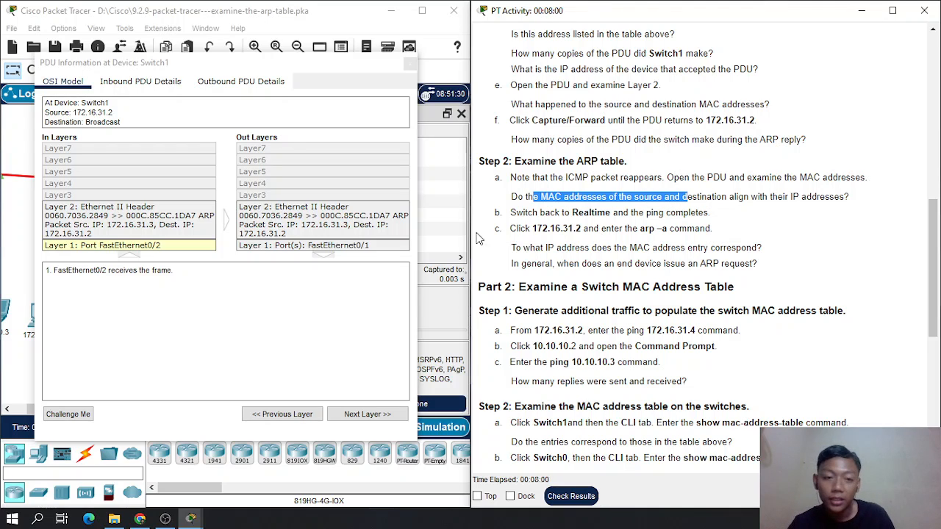
- Compare the inbound Layer 2 addresses of the Switch1 PDU with the MAC addresses in the addressing table
scroll(561, 225, up, 10)
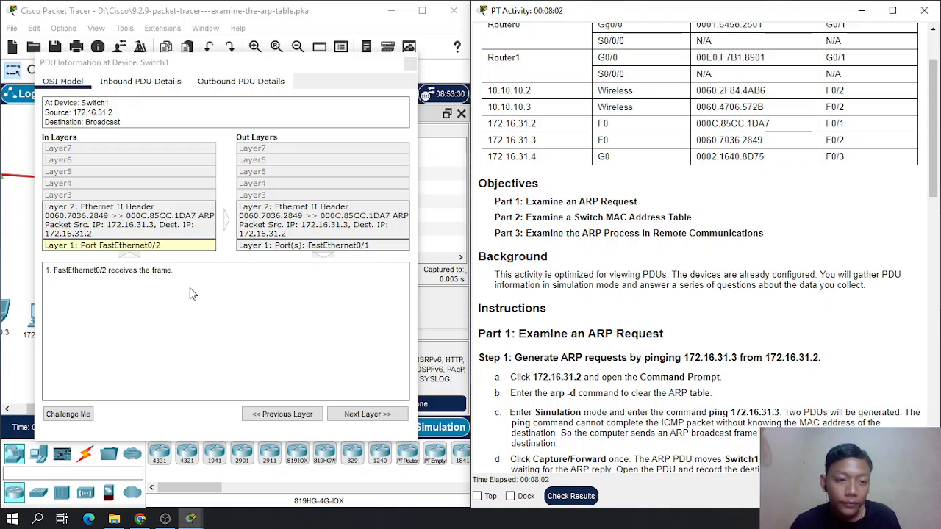
scroll(613, 254, down, 5)
scroll(624, 263, up, 4)
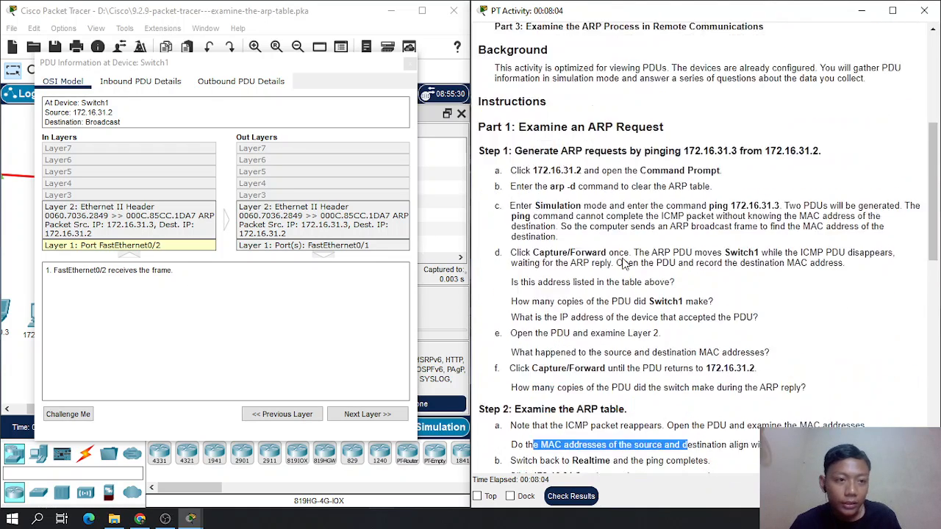
scroll(621, 262, up, 2)
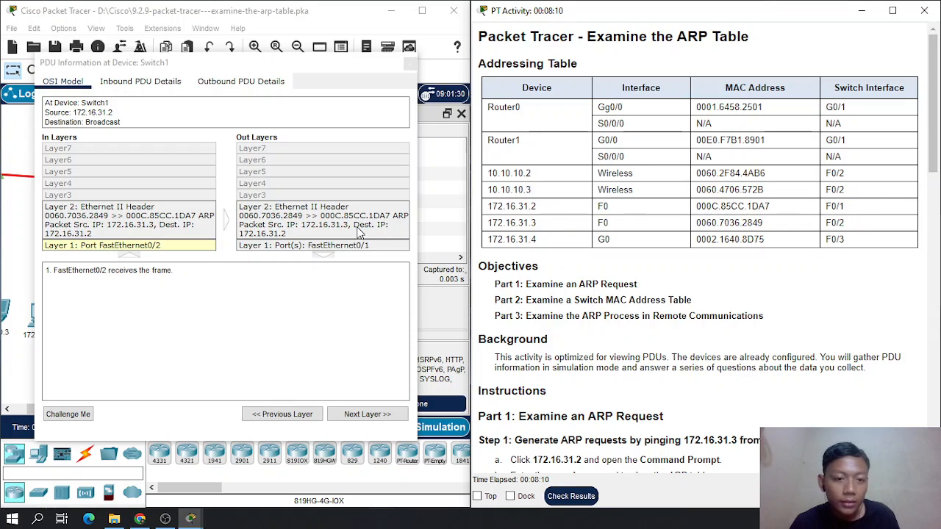
click(167, 226)
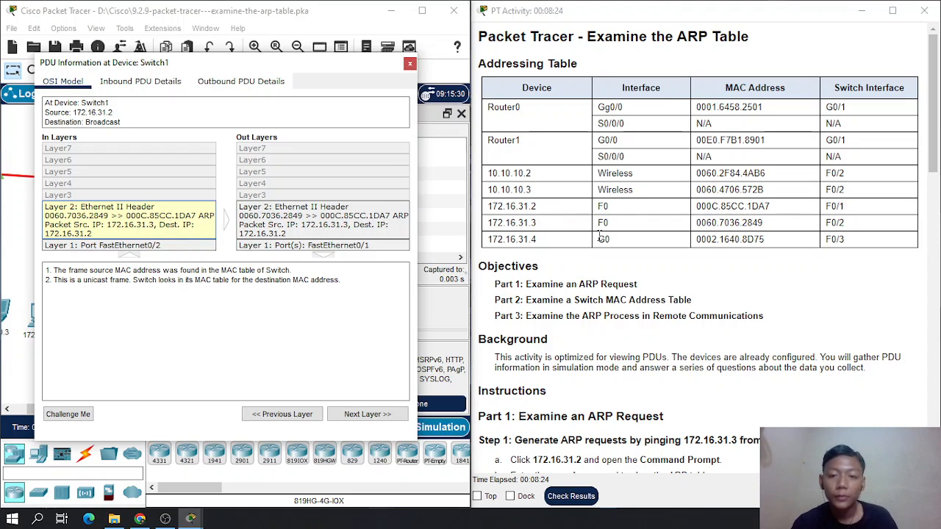
scroll(553, 312, down, 3)
scroll(553, 311, down, 5)
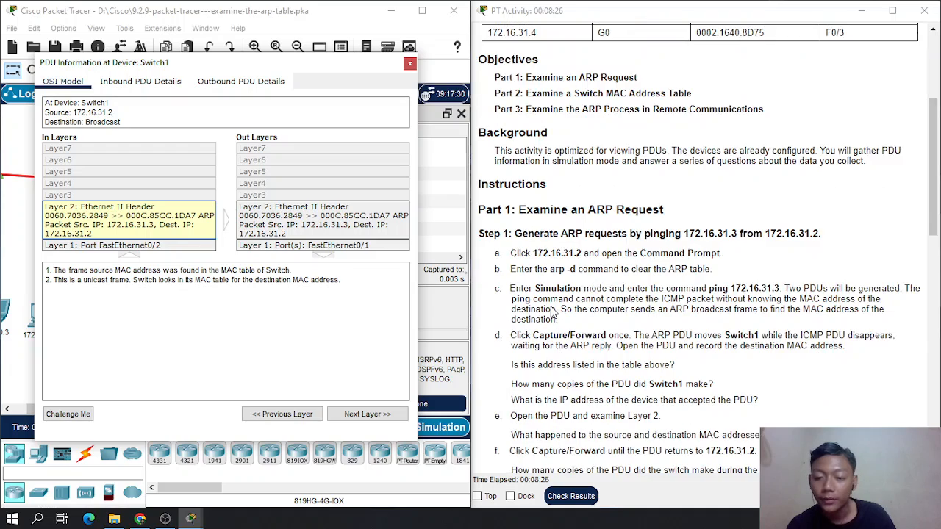
scroll(553, 312, down, 4)
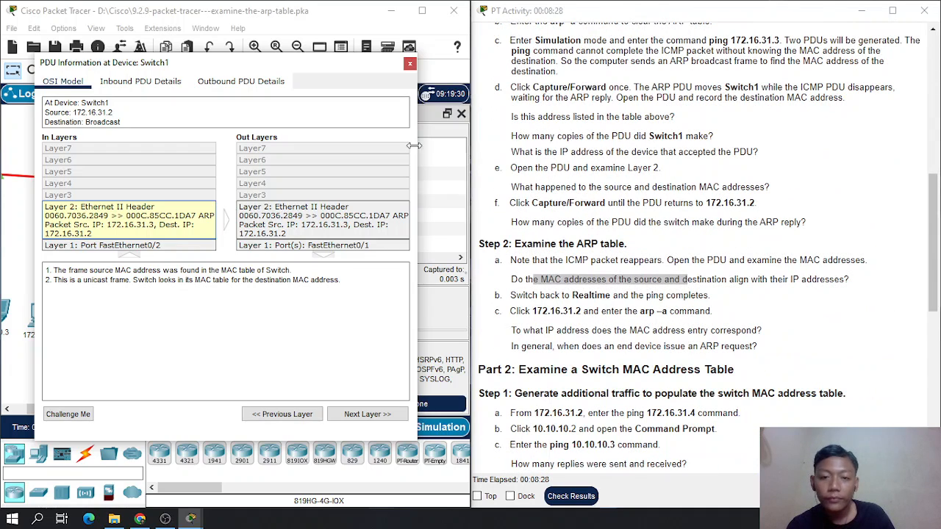
- Close the Switch1 PDU information, switch back to Realtime mode and bring the whole topology into view
click(409, 64)
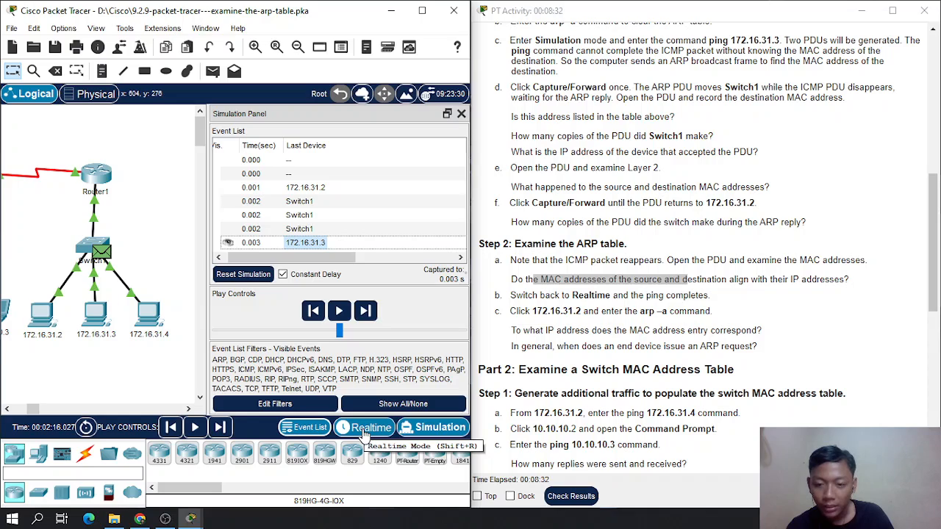
click(365, 437)
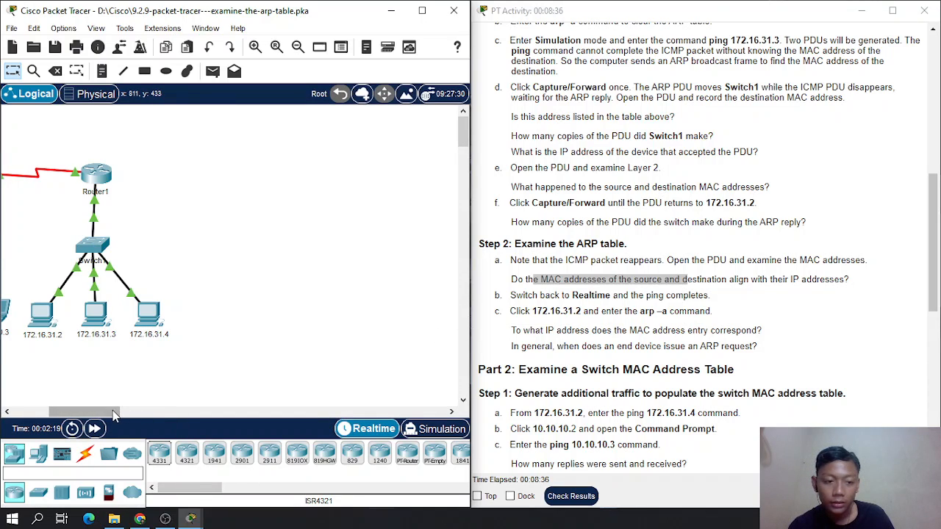
drag(113, 412, 85, 413)
drag(187, 371, 237, 300)
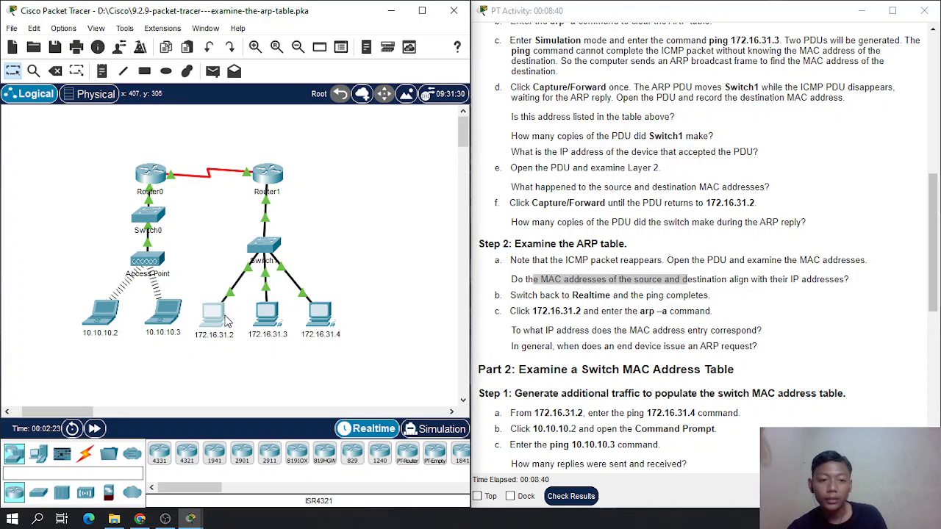
- Open the 172.16.31.2 command prompt and list its ARP table with arp -a
click(226, 317)
drag(664, 40, 448, 2)
click(891, 8)
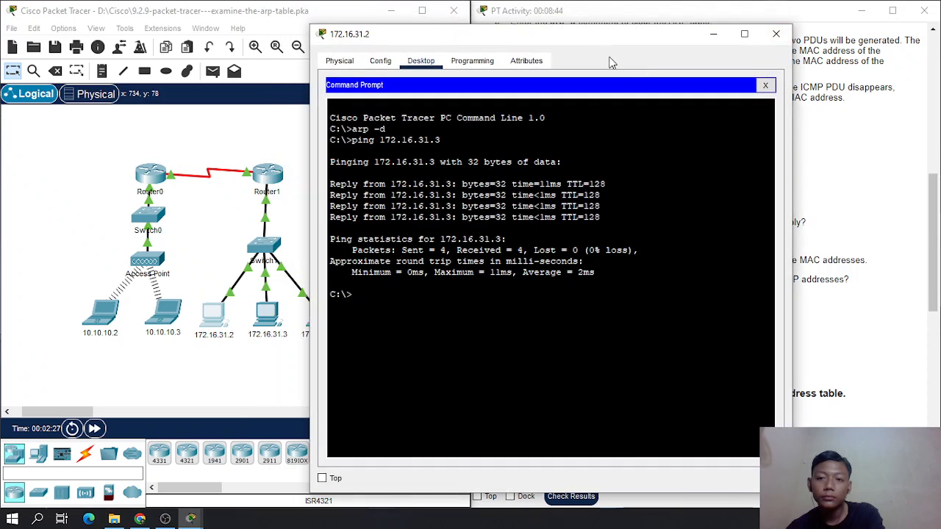
drag(610, 33, 353, 23)
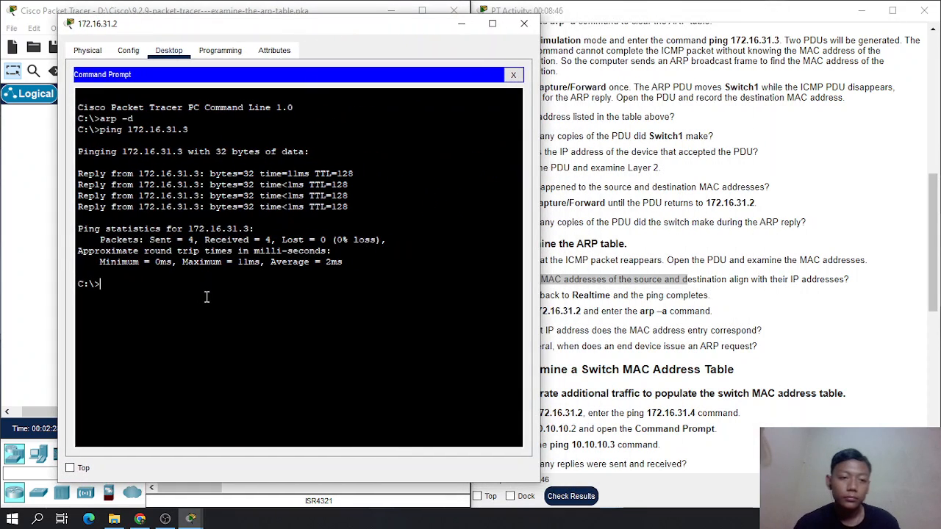
text(arp)
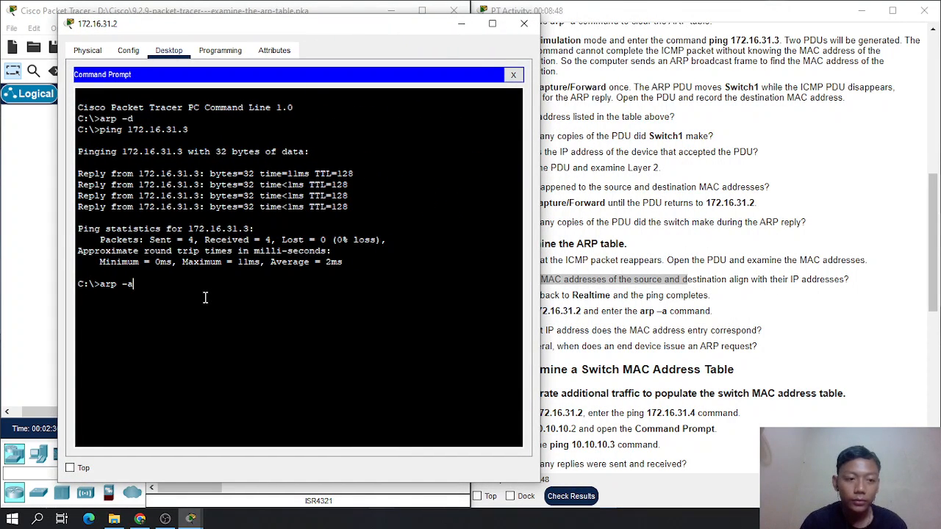
text( -a)
key(Return)
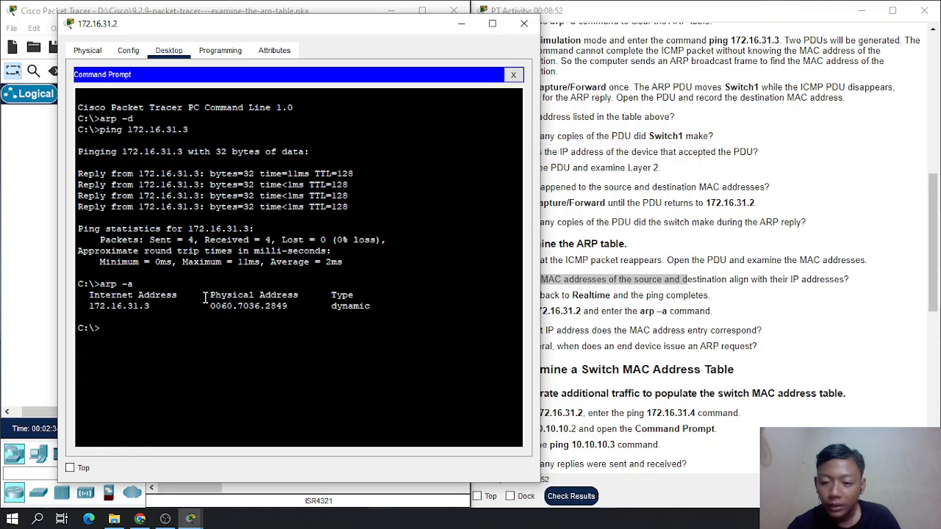
- Place the 172.16.31.2 window beside the instructions and check which IP address the ARP table's MAC entry corresponds to
scroll(736, 262, down, 1)
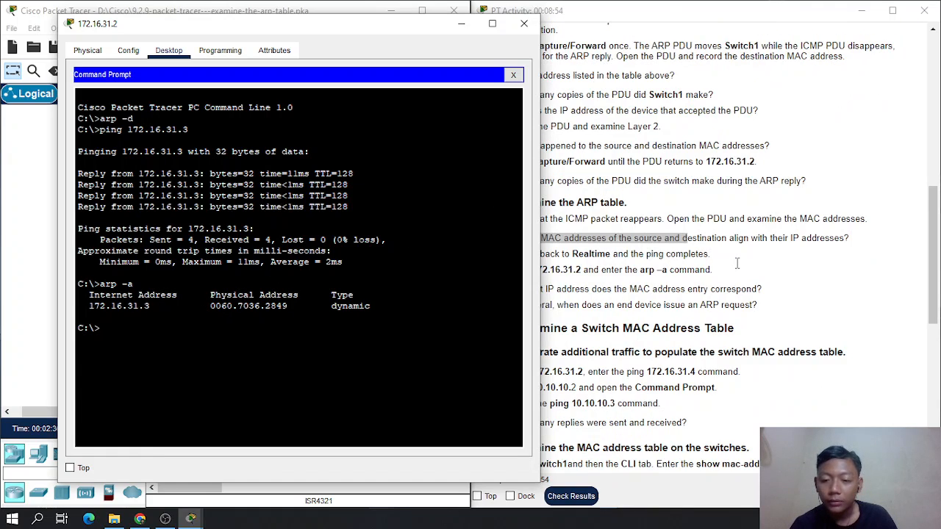
scroll(737, 263, down, 1)
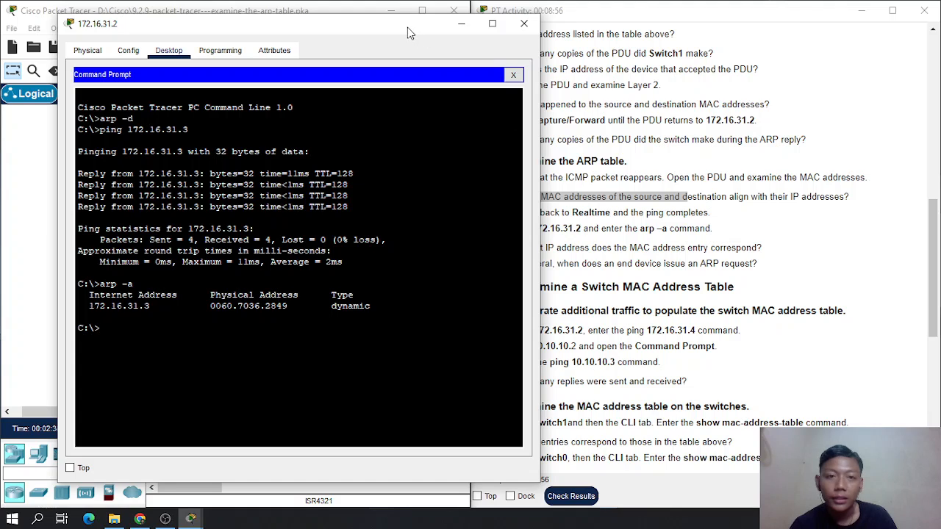
drag(408, 27, 338, 29)
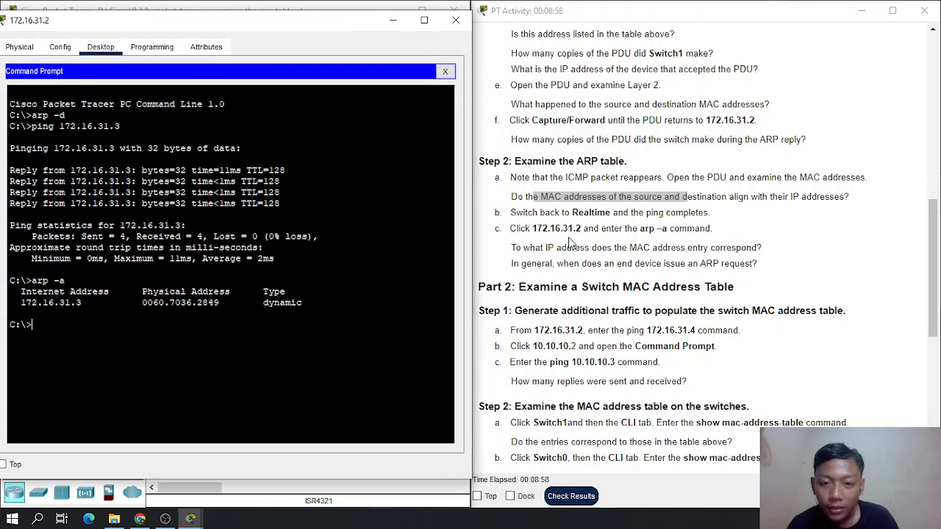
scroll(570, 244, up, 2)
scroll(570, 244, down, 2)
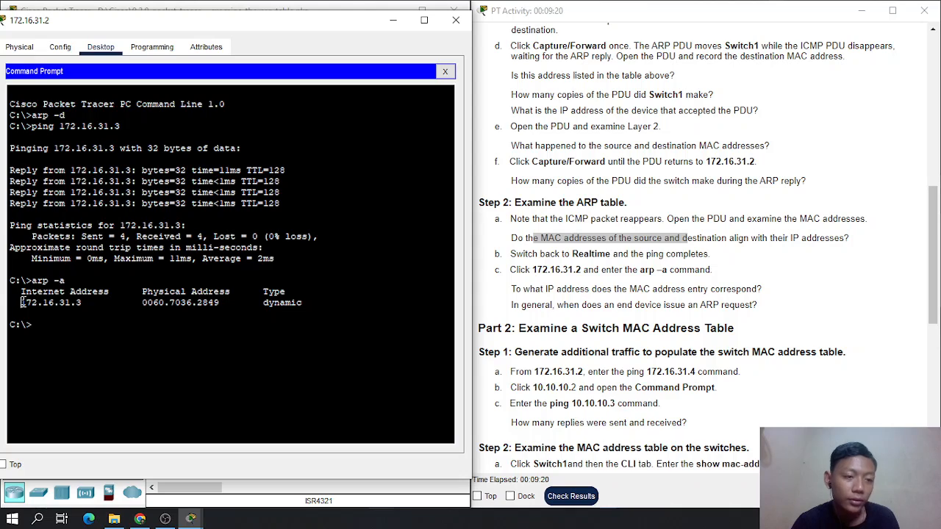
drag(20, 302, 82, 307)
drag(511, 292, 769, 299)
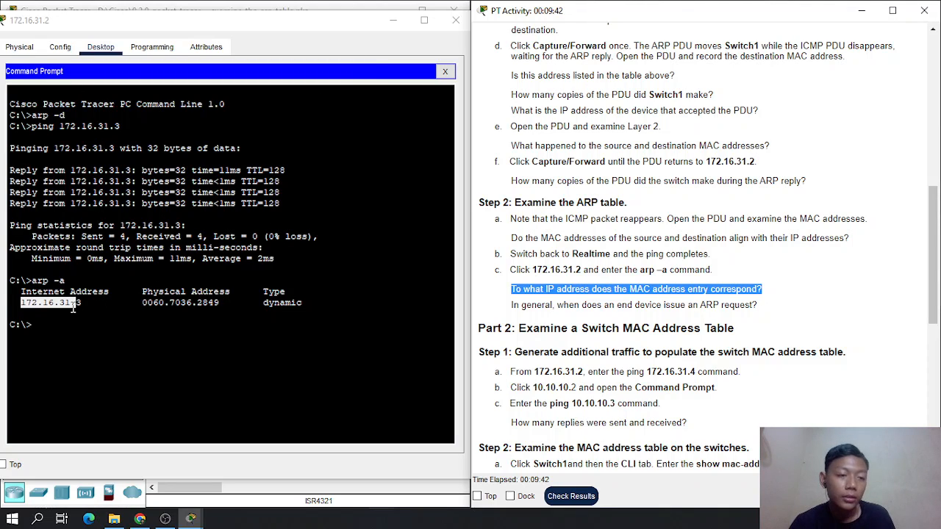
drag(75, 304, 305, 304)
- Ping 172.16.31.4 from the 172.16.31.2 command prompt, as Part 2 Step 1 instructs
scroll(566, 303, down, 1)
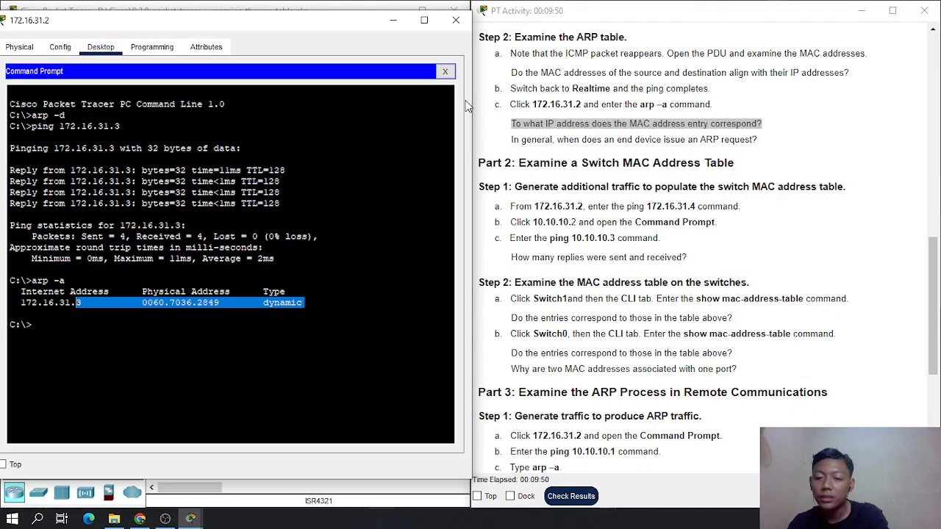
click(150, 332)
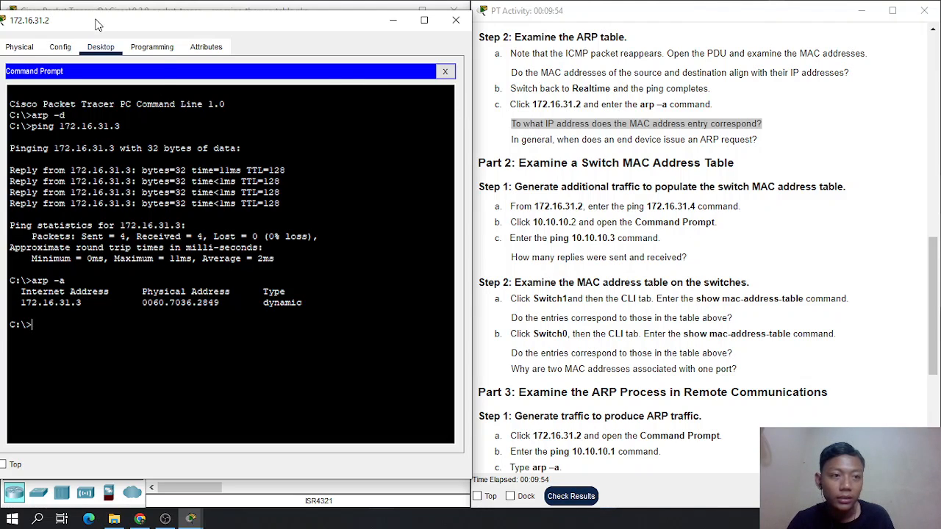
drag(95, 23, 114, 30)
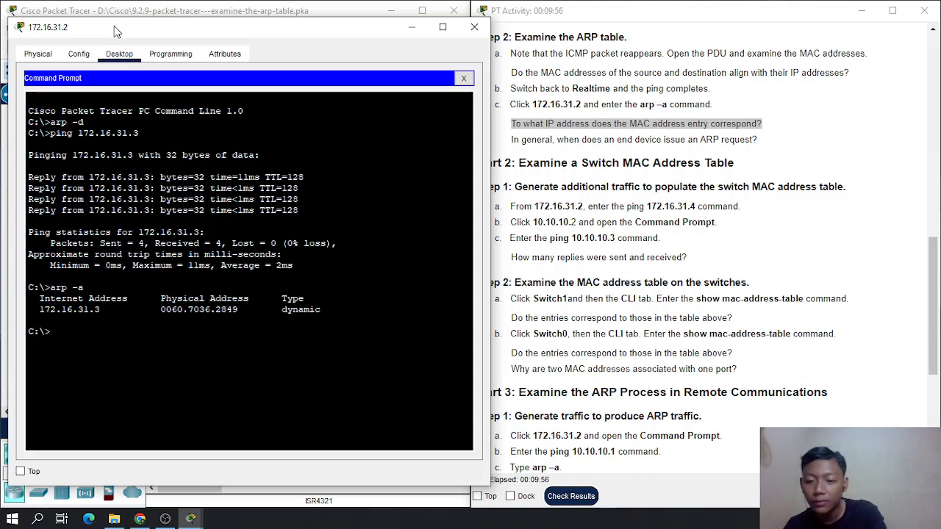
text(p)
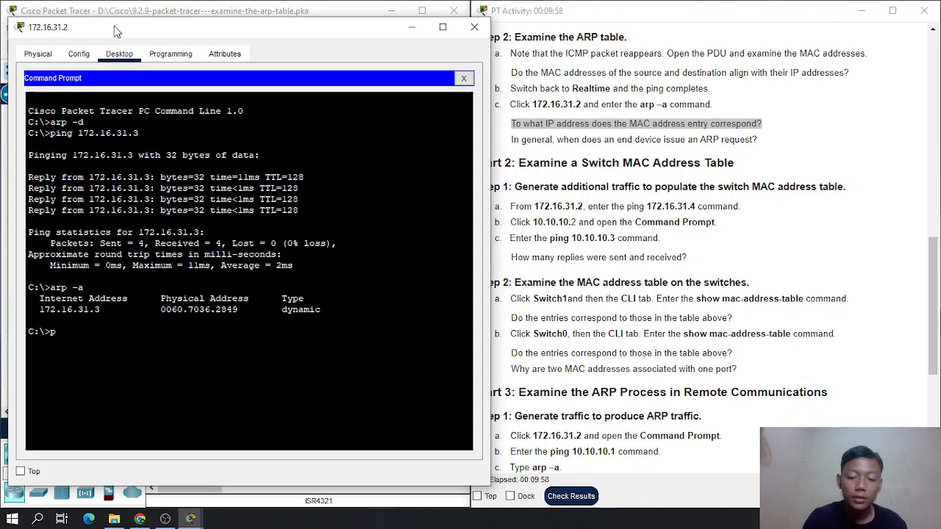
text(ing 172)
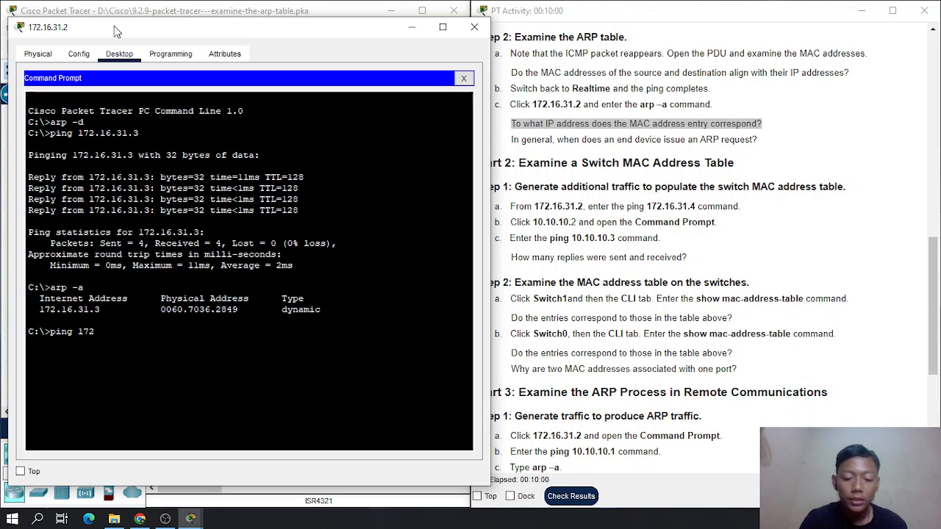
text(.16.31.4)
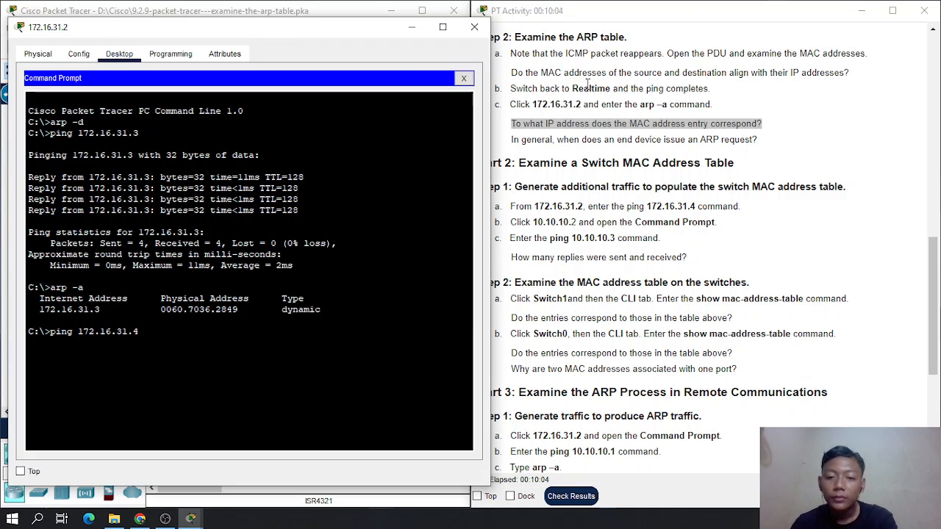
scroll(636, 258, down, 3)
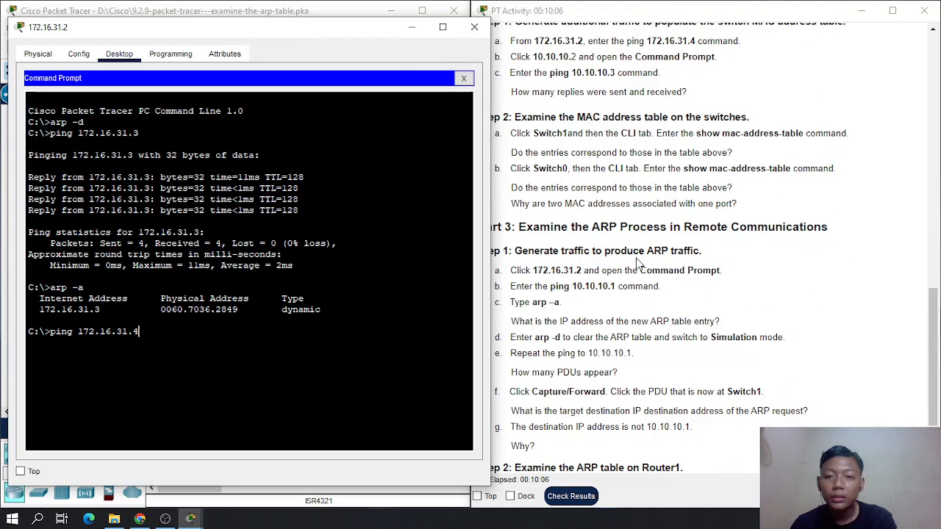
scroll(636, 258, up, 2)
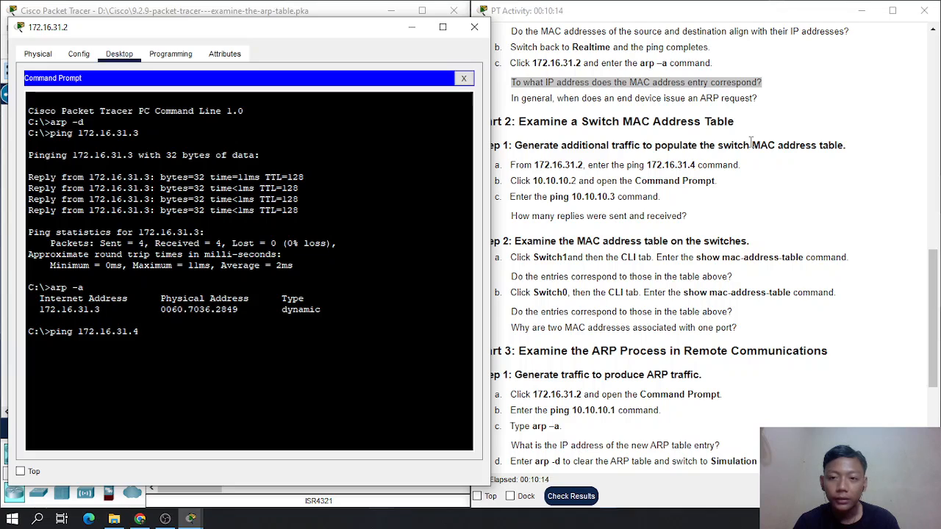
key(Return)
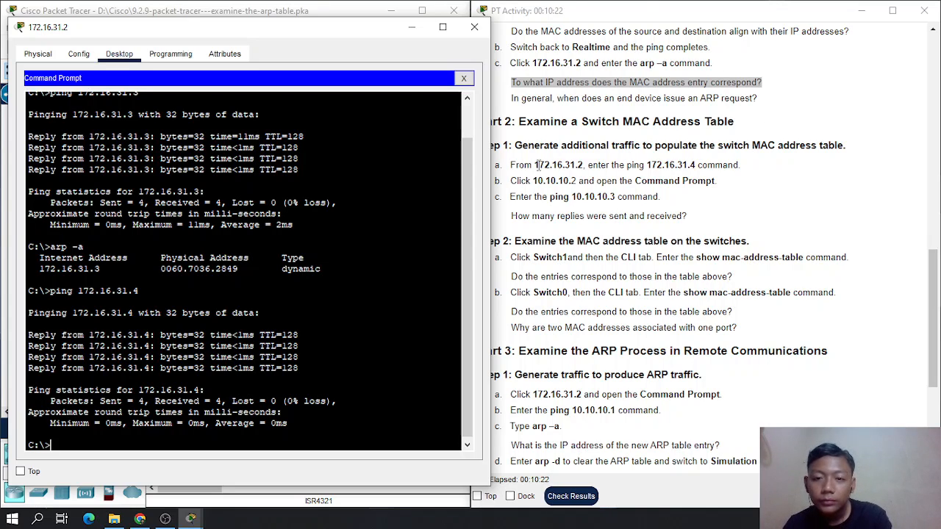
- Minimize the 172.16.31.2 window and open the Command Prompt of laptop 10.10.10.2 beside the instructions
click(412, 28)
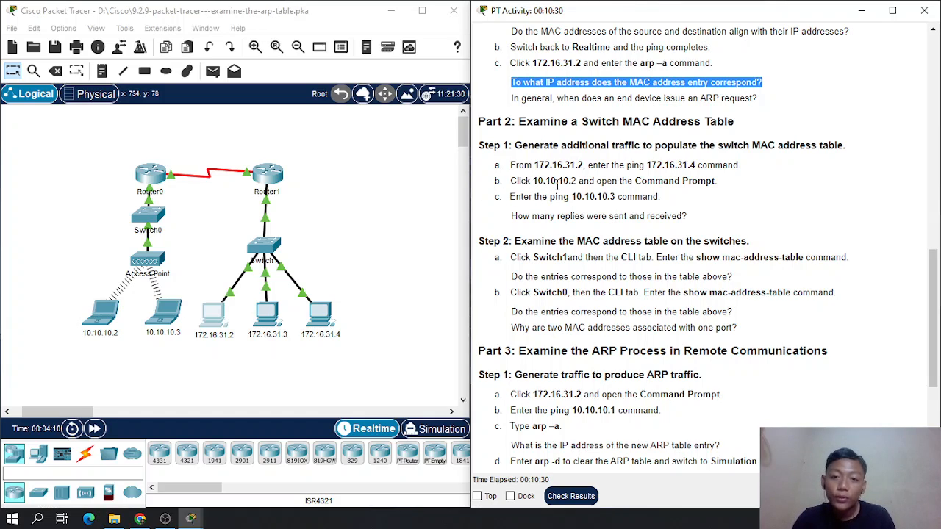
click(92, 320)
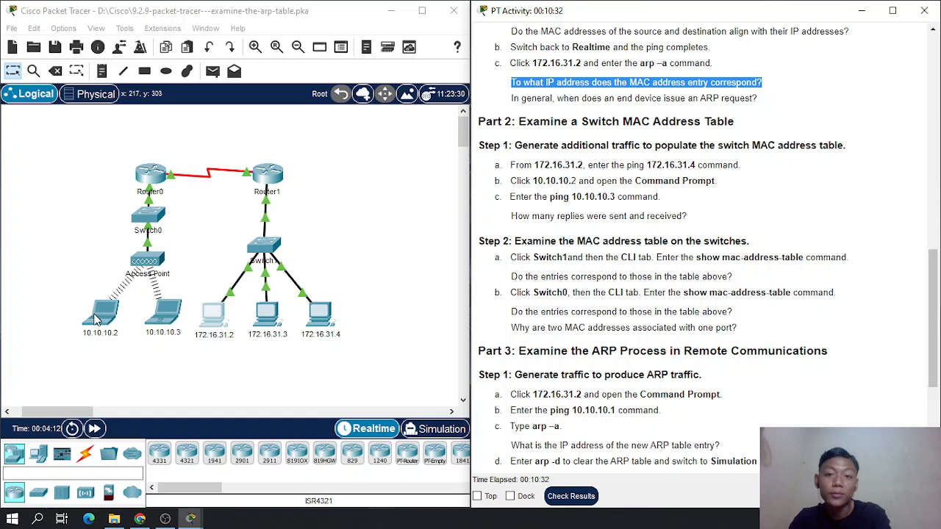
click(505, 28)
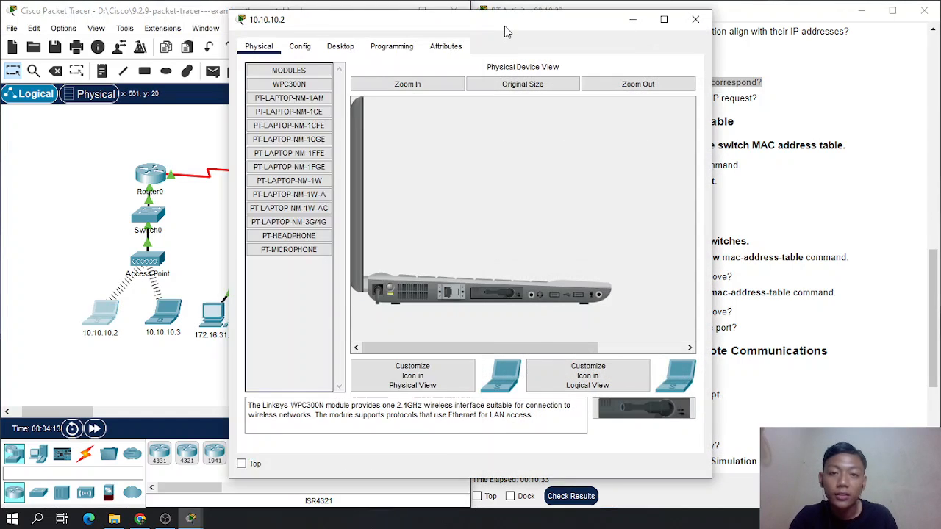
click(341, 45)
click(551, 103)
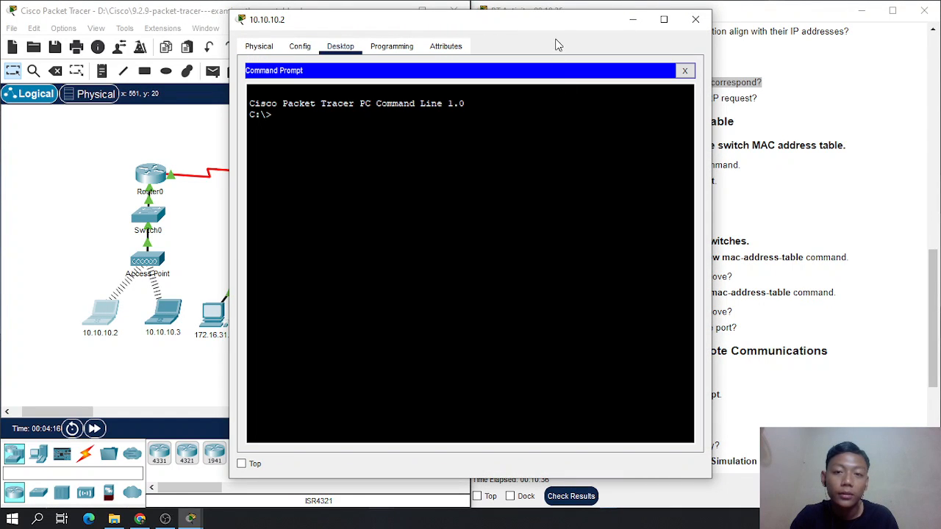
drag(555, 21, 332, 34)
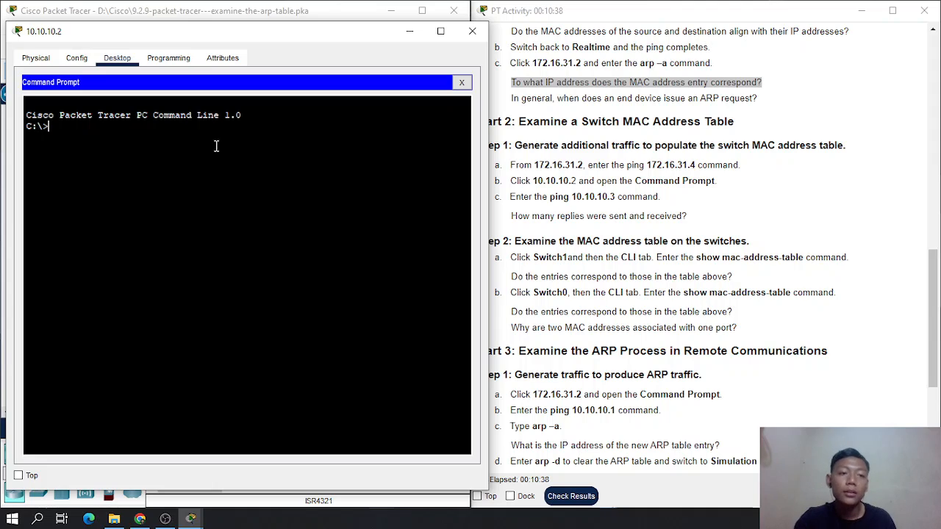
- Ping 10.10.10.3 from the 10.10.10.2 command prompt, check the replies sent and received, and close the laptop's window
text(ping 10.10.10)
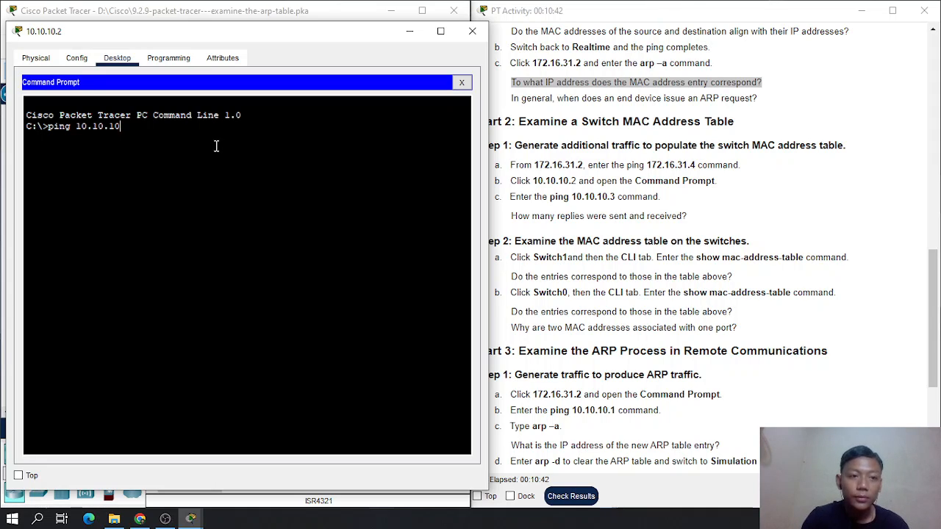
text(.3)
key(Return)
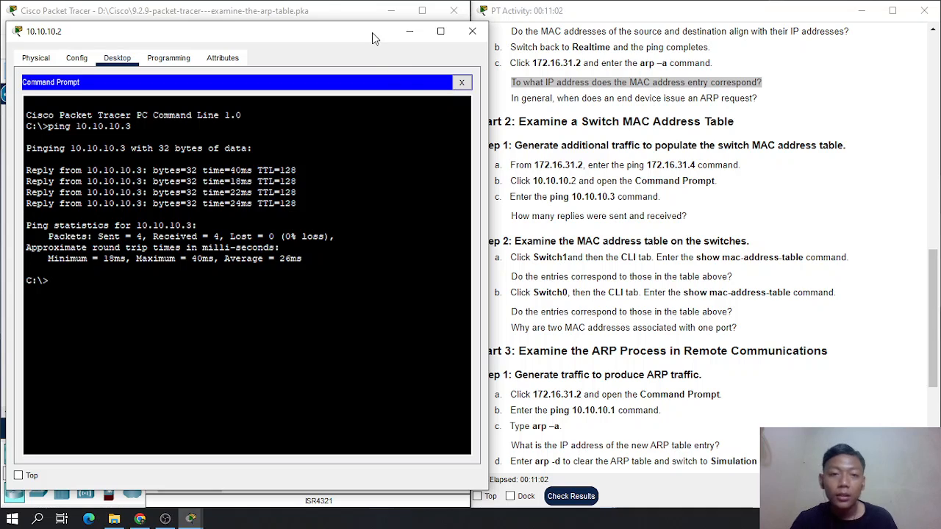
drag(372, 32, 355, 31)
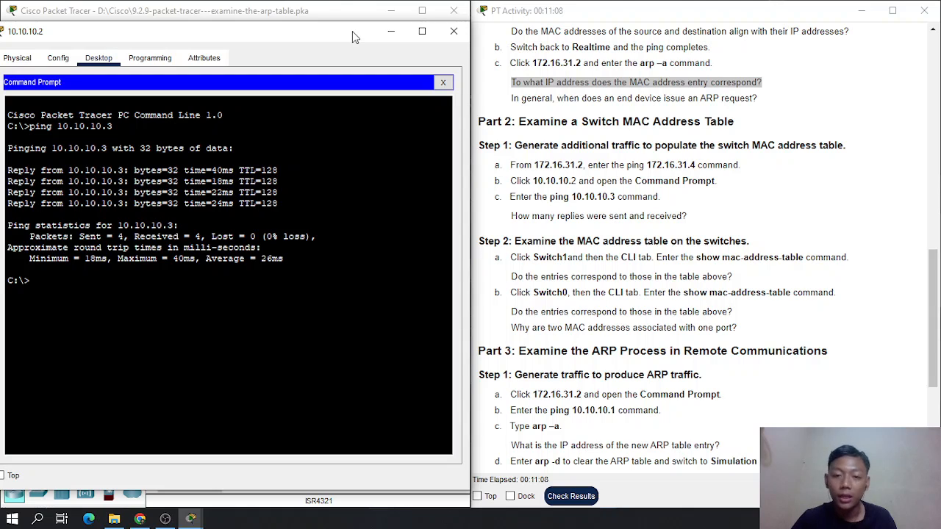
click(454, 31)
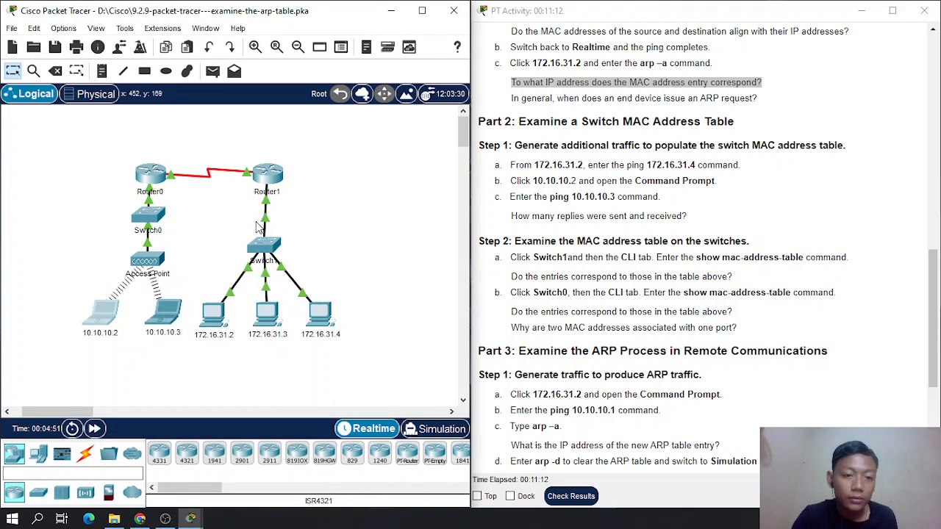
- Open Switch1's command line interface beside the instructions and bring up its Switch> prompt
click(269, 254)
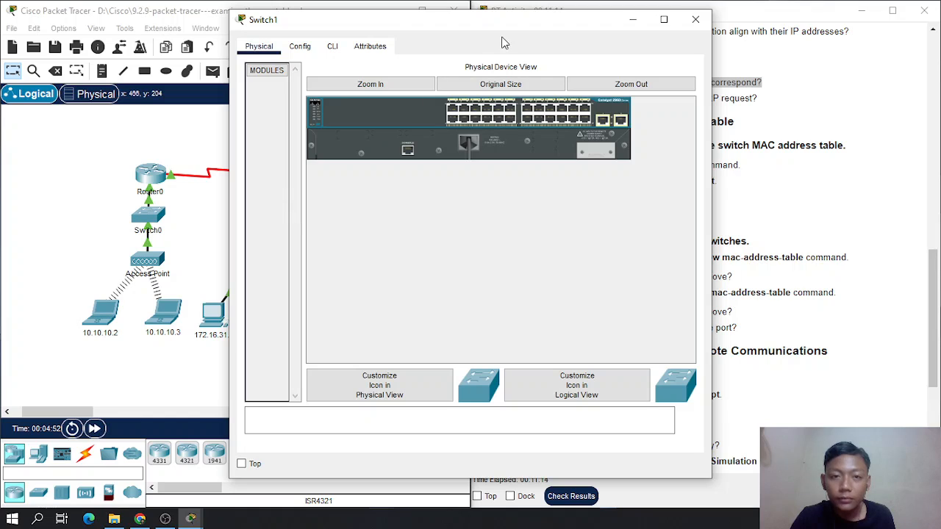
drag(413, 31, 195, 28)
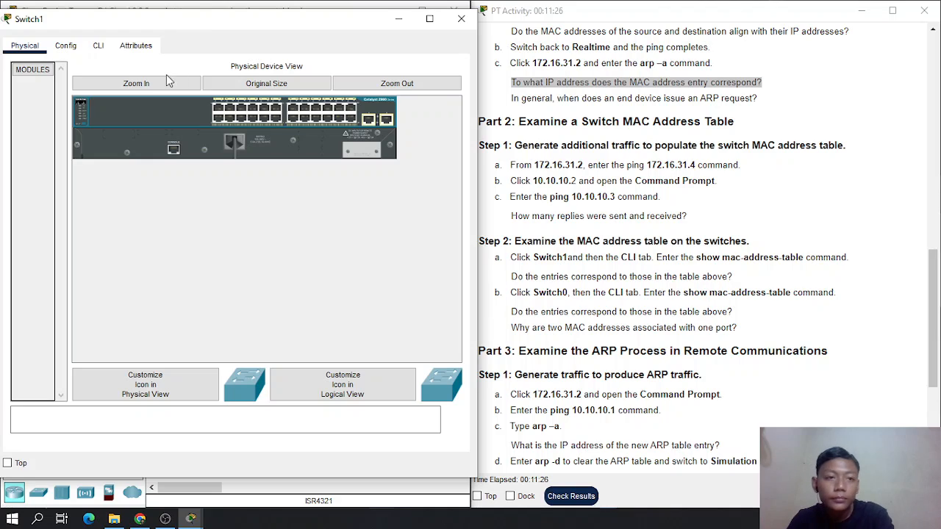
click(99, 49)
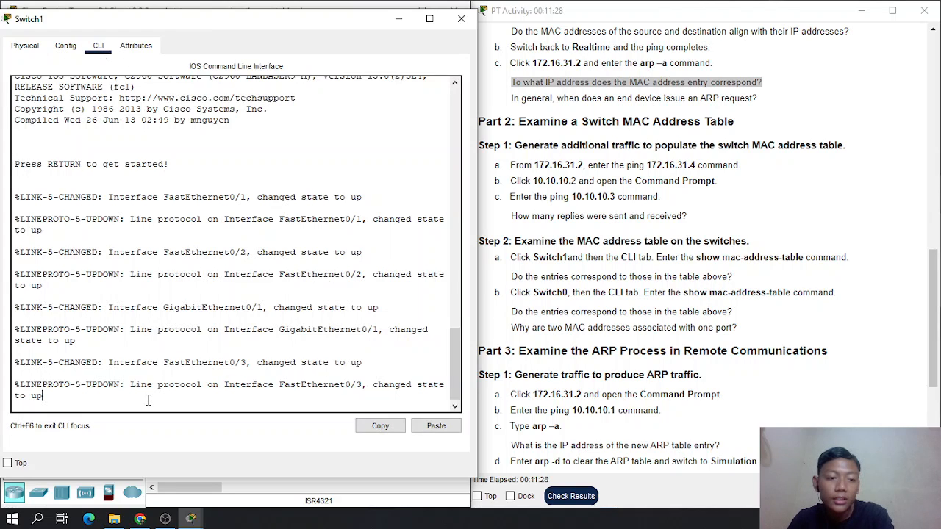
key(Return)
key(Return)
key(Return)
key(Return)
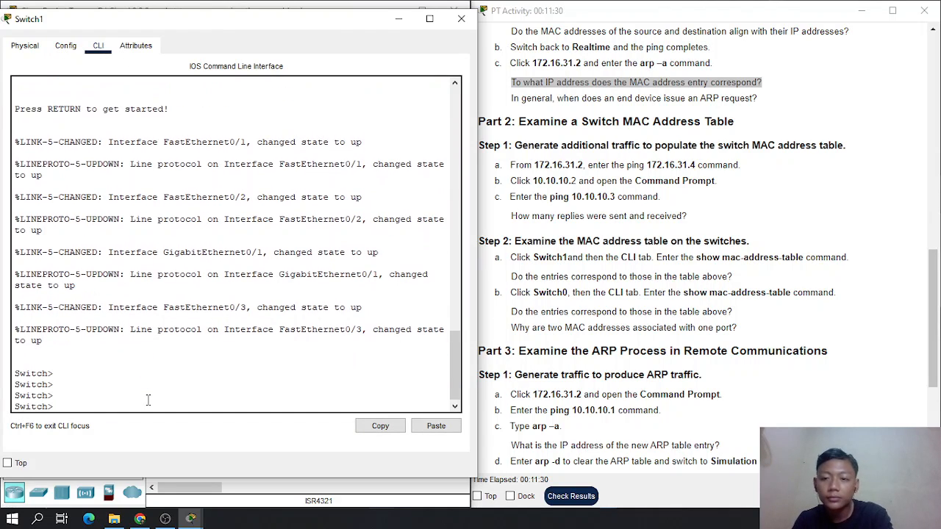
- Display Switch1's MAC address table with the show mac-address-table command
text(sh)
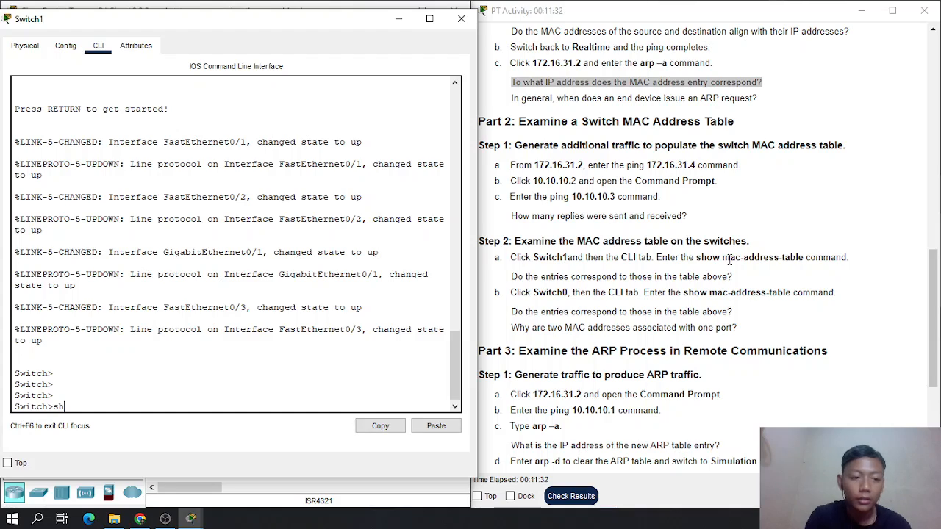
text(ow mac-address)
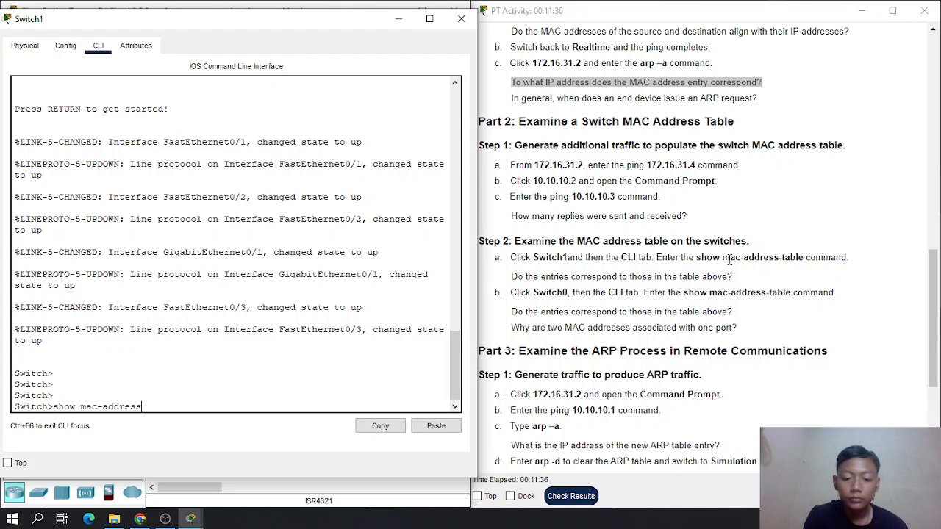
text(-table)
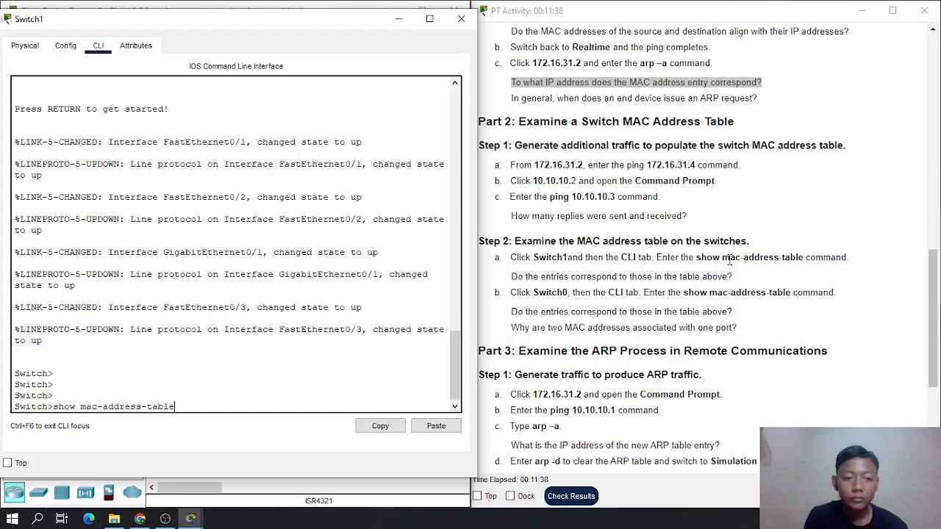
key(Return)
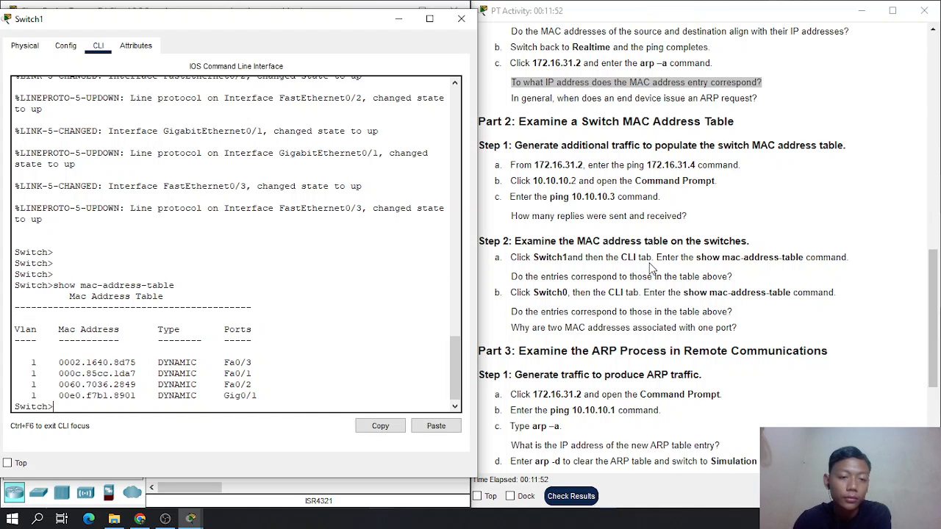
- Detach the link between Switch1 and 172.16.31.4 and reconnect it to the PC's FastEthernet0 port
drag(278, 19, 586, 59)
click(294, 287)
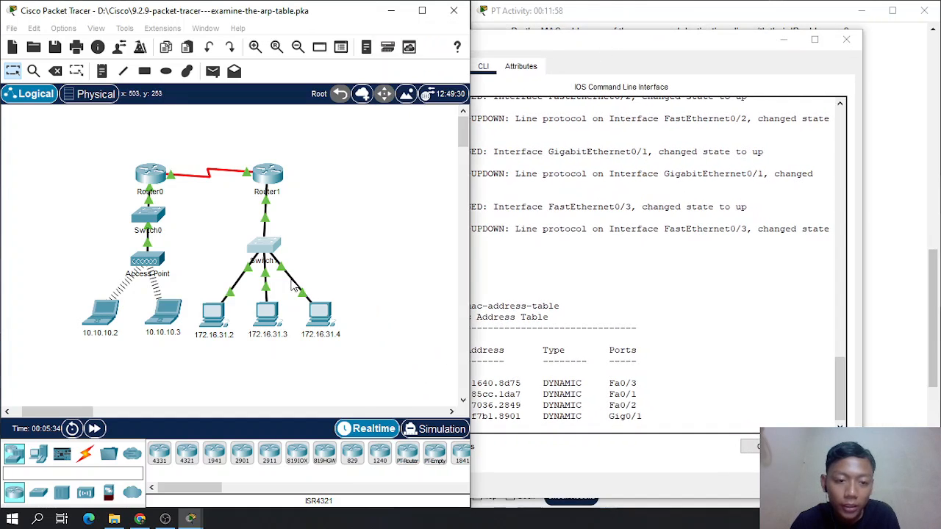
key(Delete)
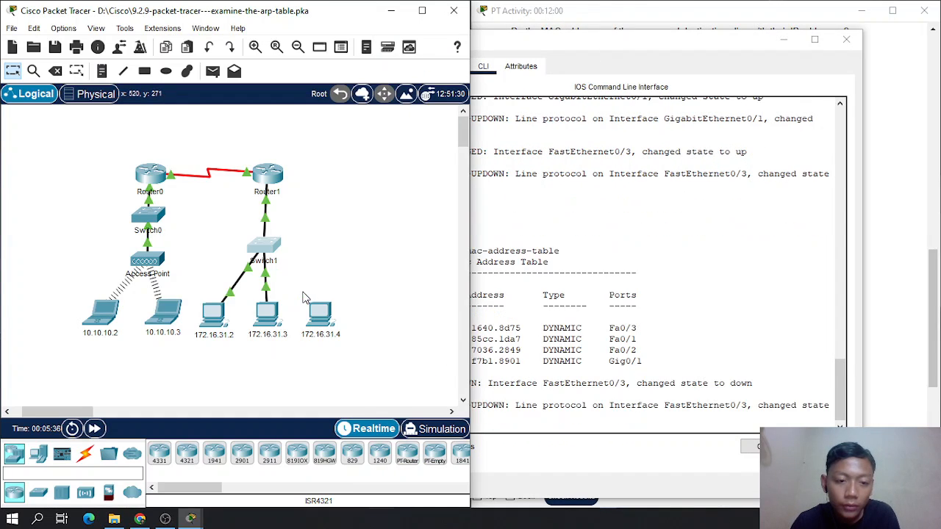
click(321, 316)
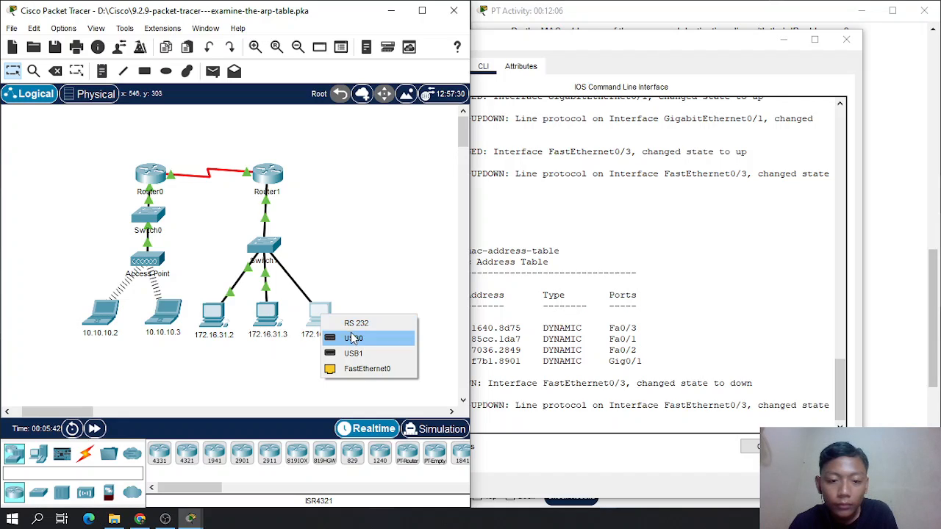
click(361, 373)
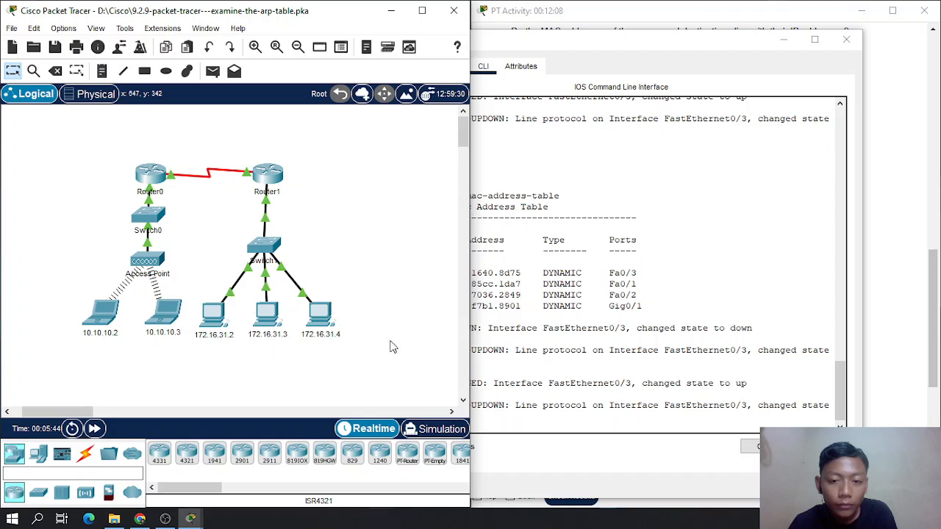
- Compare Switch1's MAC address entries and ports with the instructions' Addressing Table and the topology, and close the Switch1 window
click(643, 51)
drag(643, 52, 272, 48)
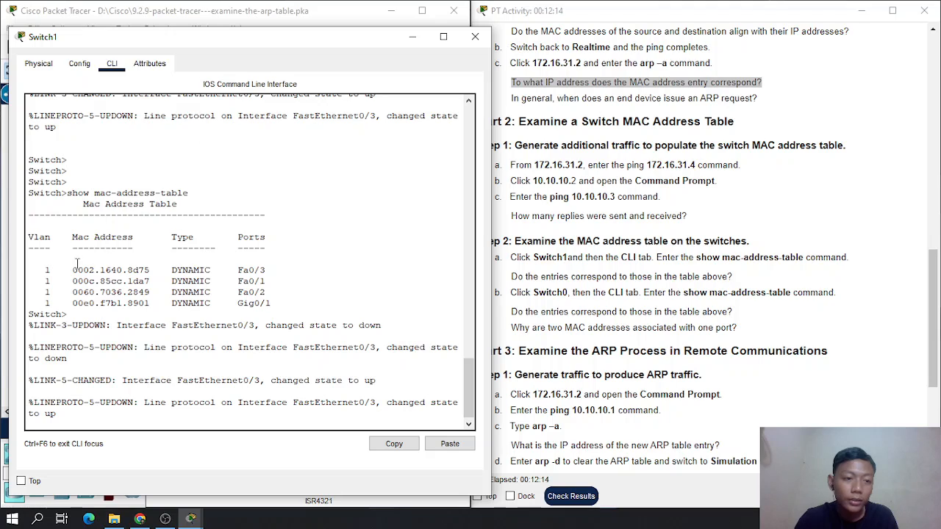
scroll(691, 213, up, 15)
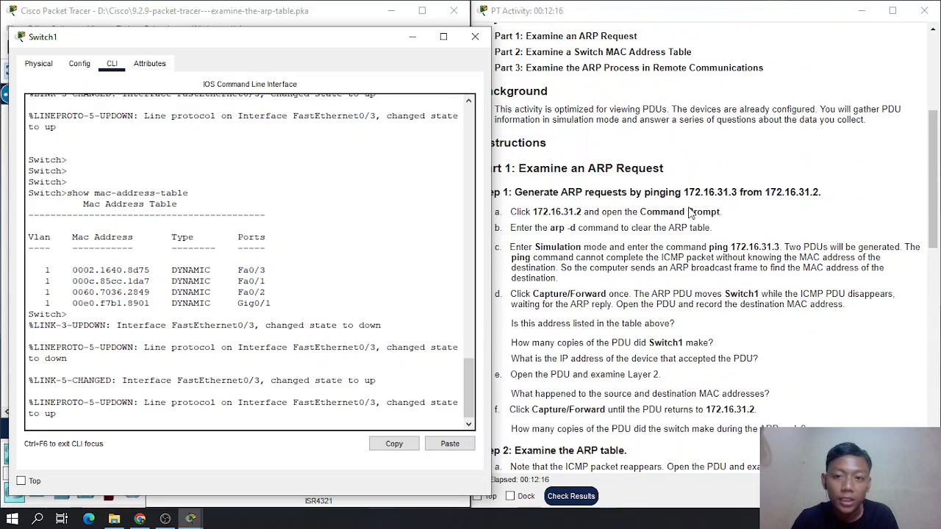
scroll(691, 213, up, 2)
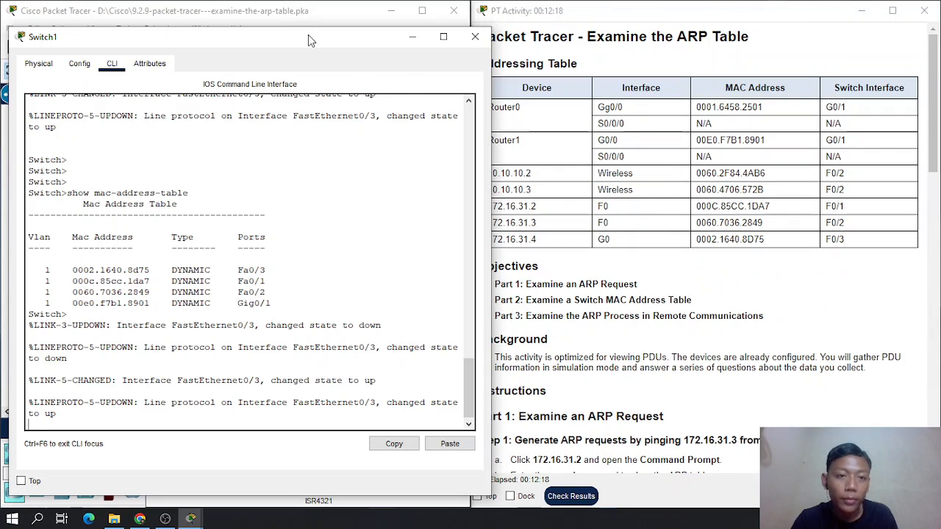
drag(308, 41, 286, 34)
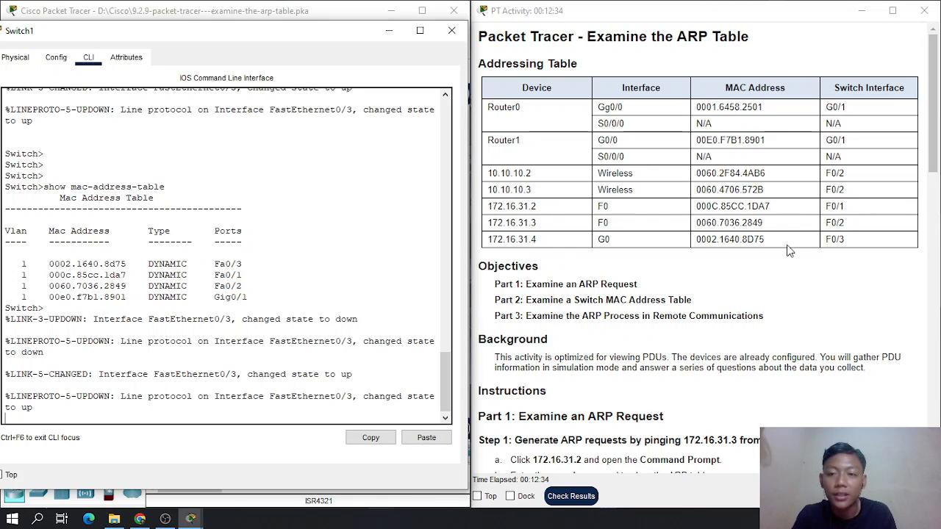
drag(296, 33, 354, 33)
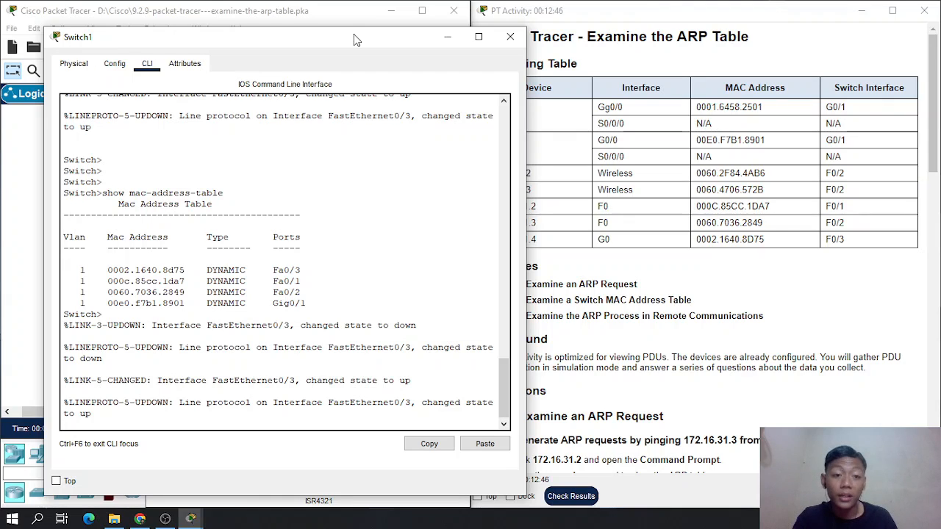
drag(354, 34, 412, 84)
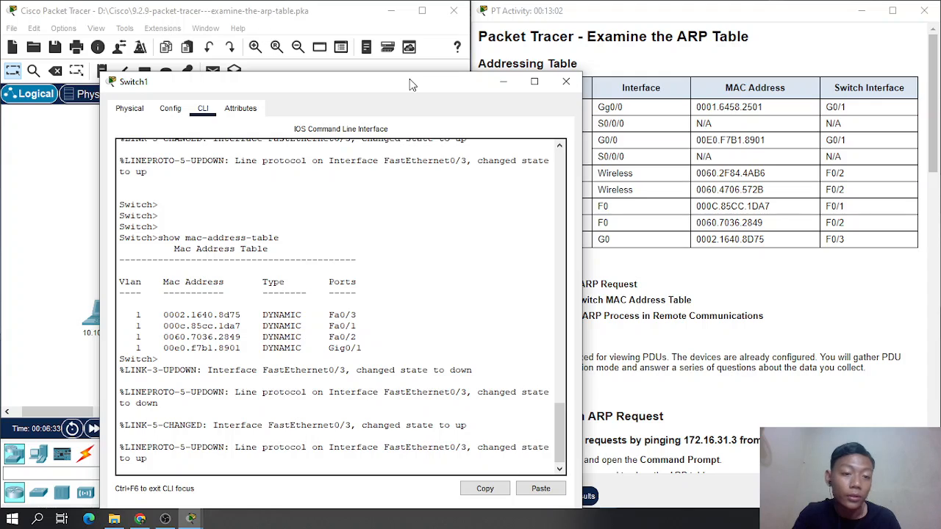
drag(497, 108, 704, 270)
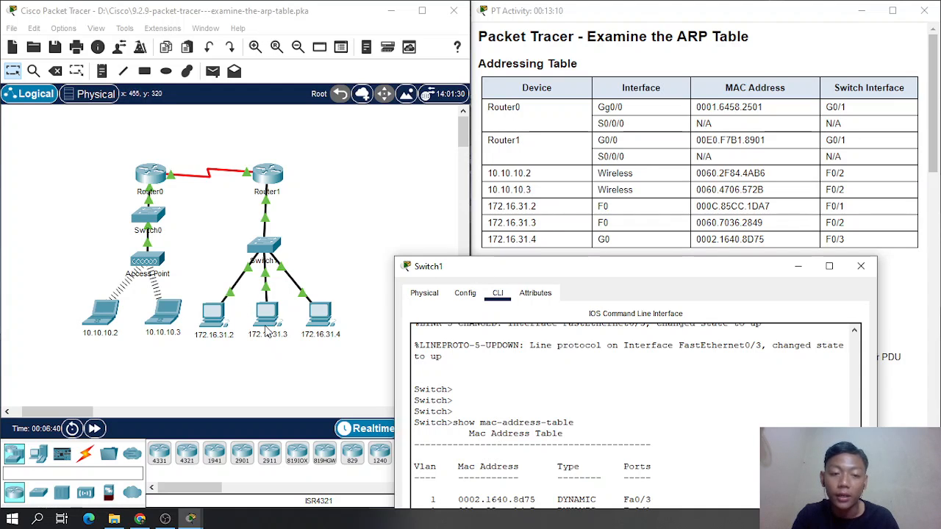
drag(616, 277, 253, 58)
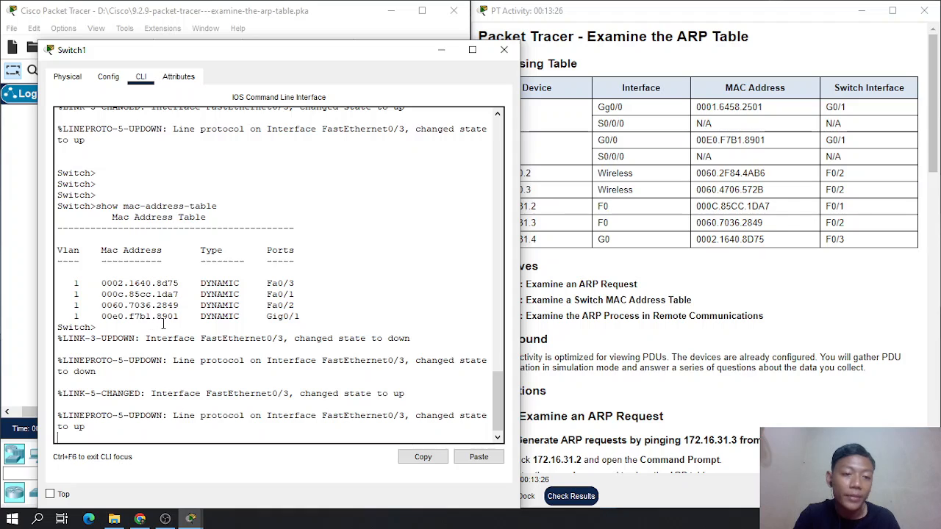
drag(372, 59, 321, 60)
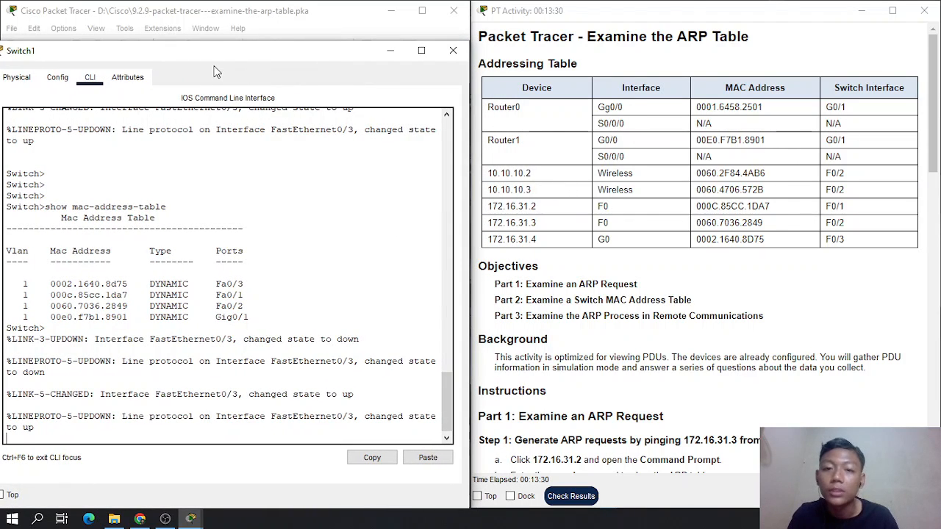
drag(211, 61, 283, 41)
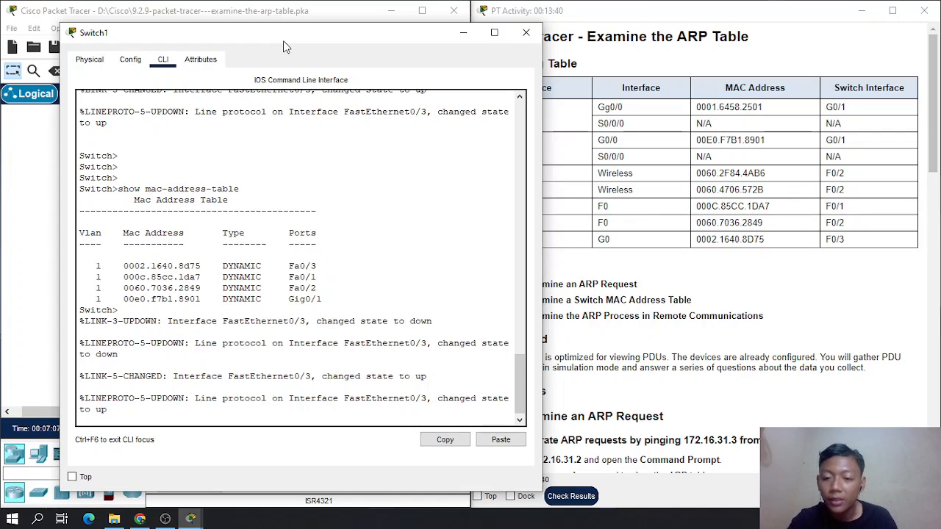
click(531, 41)
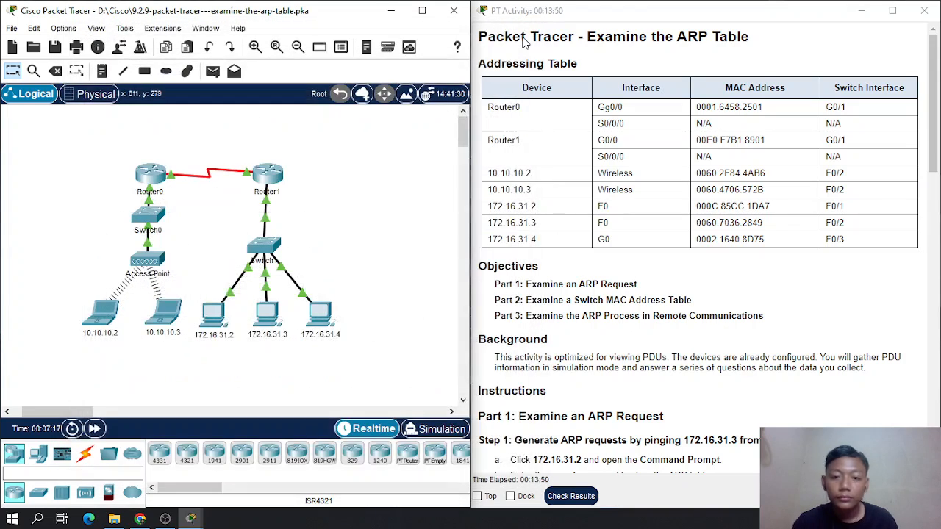
- Return to Part 2 Step 2 of the instructions and highlight Switch1's question "Do the entries correspond to those in the table above?"
scroll(597, 257, down, 10)
scroll(598, 257, down, 5)
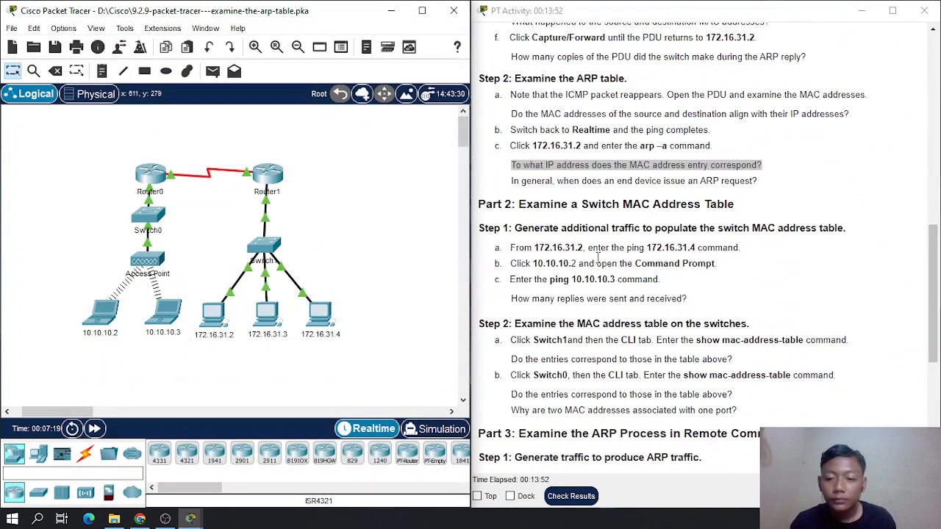
scroll(531, 247, down, 1)
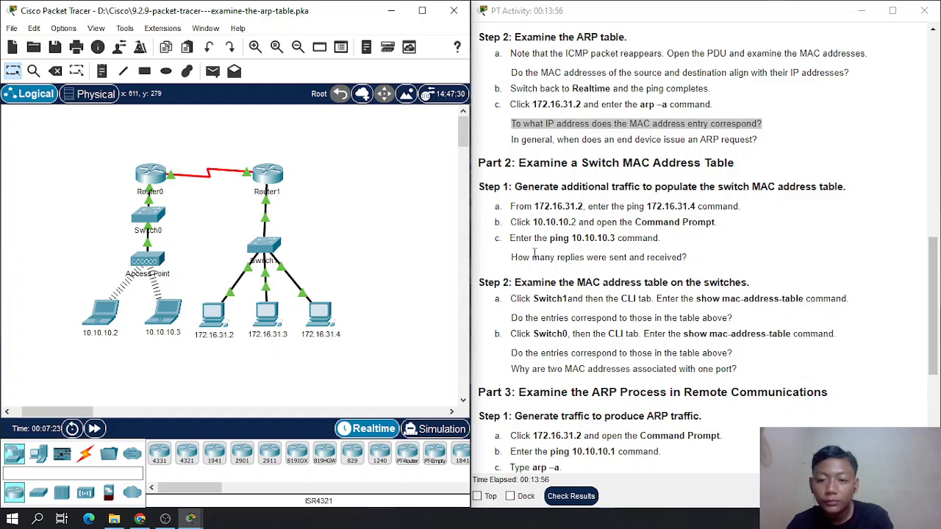
scroll(535, 252, down, 1)
drag(513, 276, 736, 283)
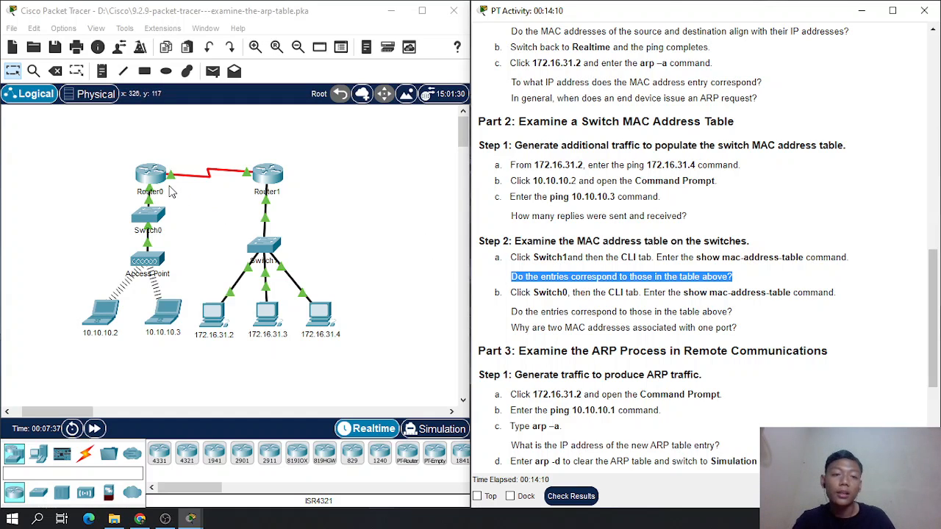
- Open Switch0's command line and display its MAC address table with the show mac-address-table command
click(147, 214)
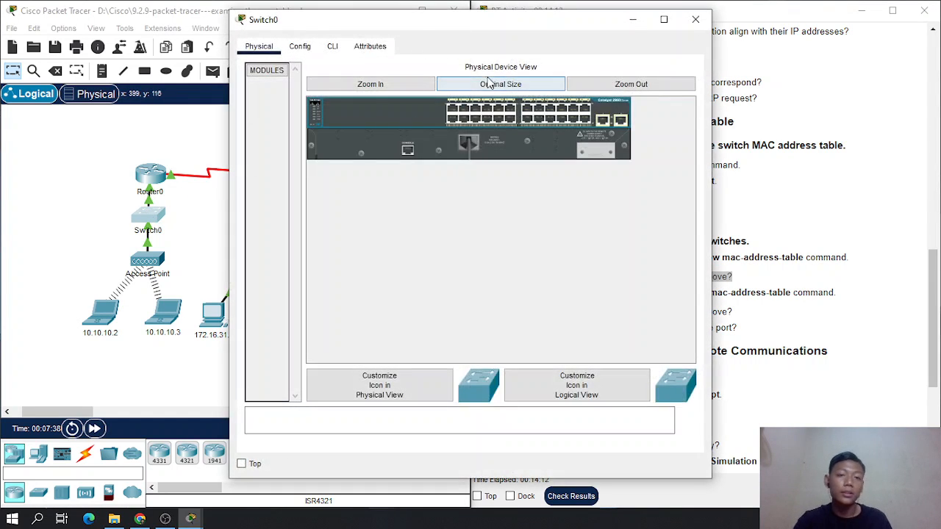
click(335, 46)
drag(368, 28, 170, 45)
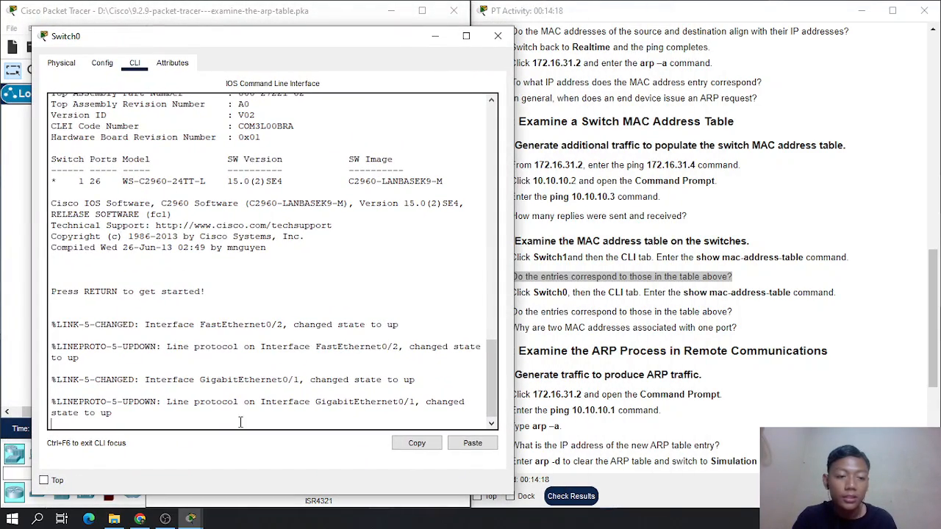
key(Return)
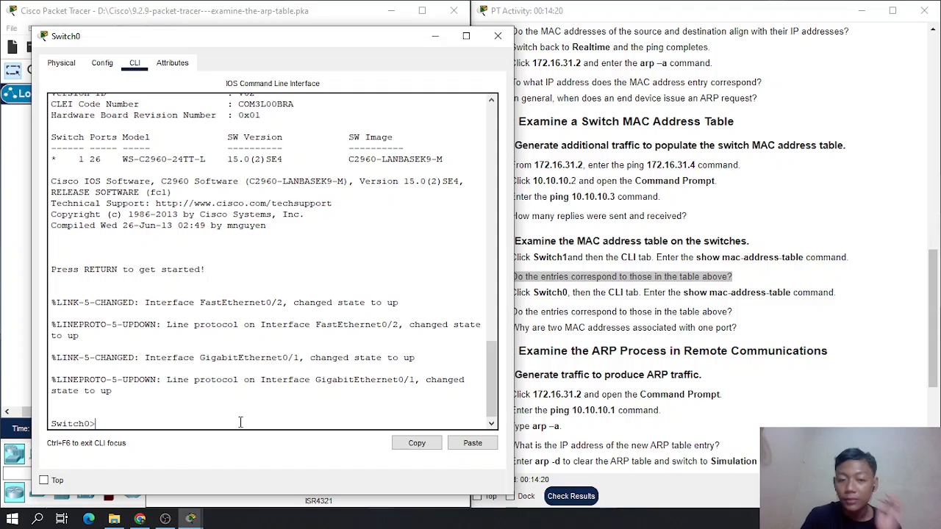
text(show ma)
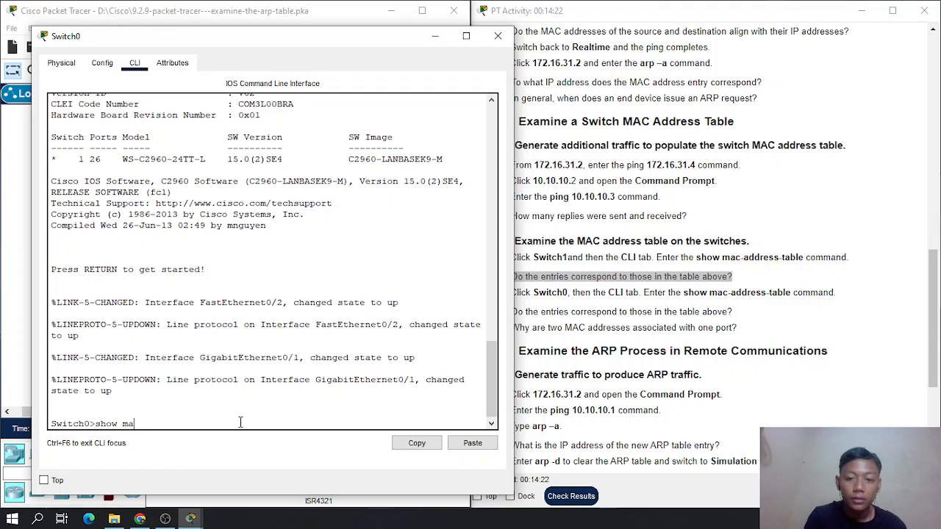
text(c-addre)
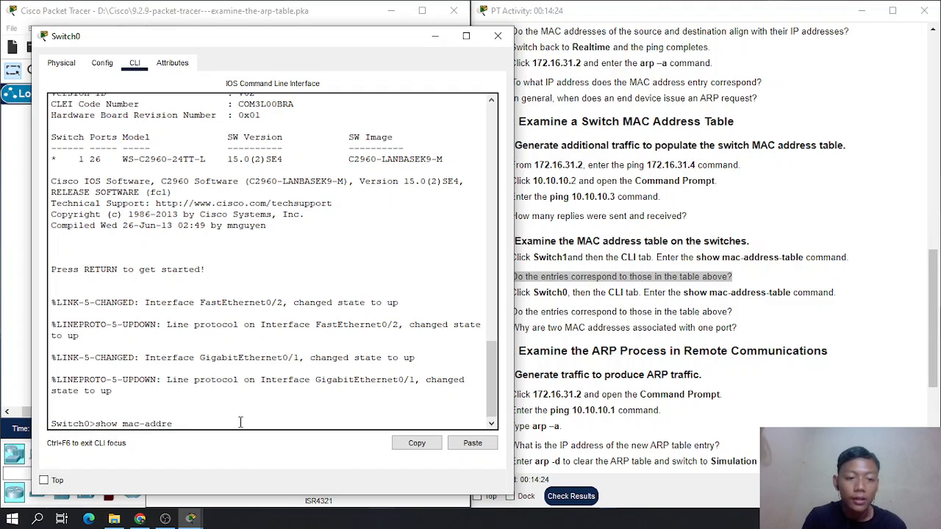
text(ss-table)
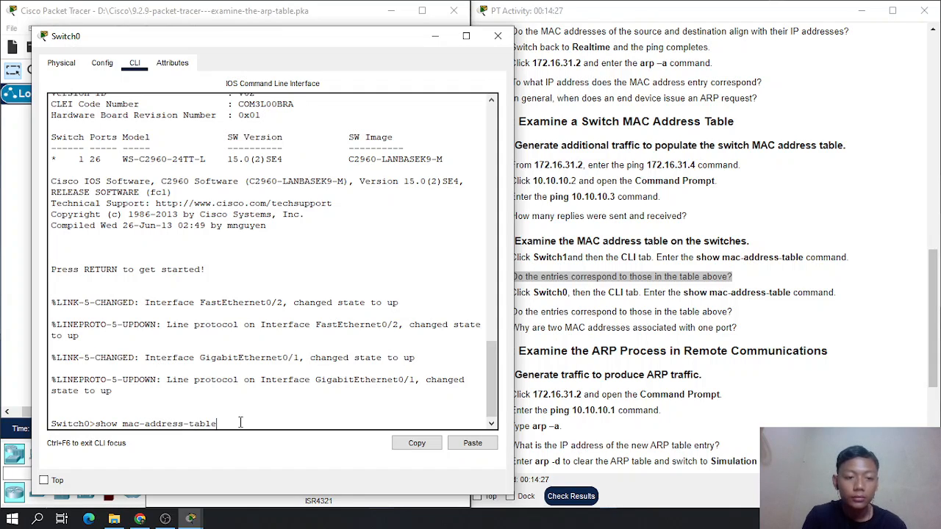
key(Return)
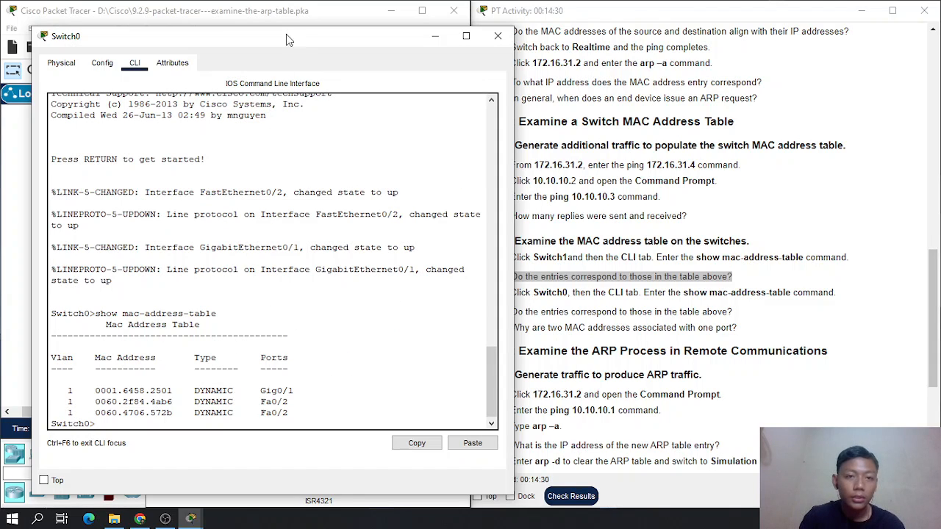
- Compare Switch0's MAC address entries and ports with the instructions' Addressing Table and the topology
drag(286, 34, 238, 28)
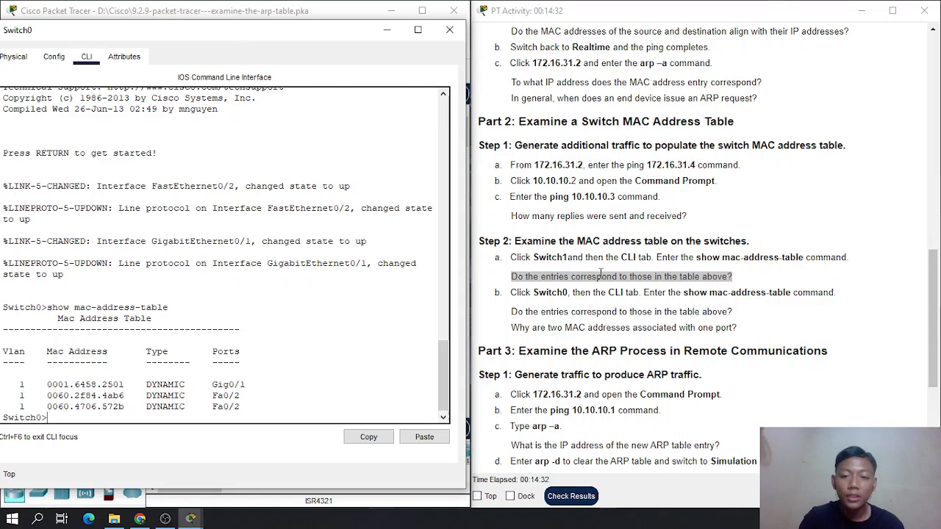
scroll(601, 273, down, 1)
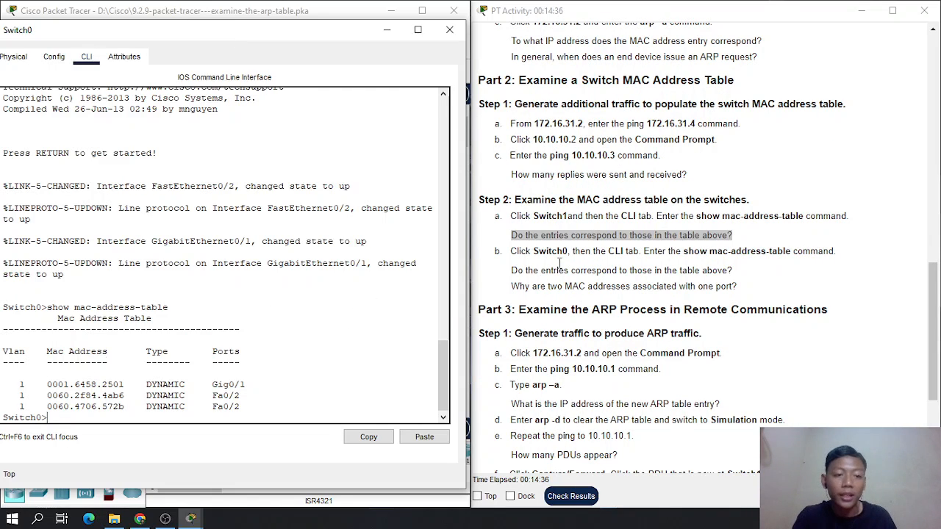
scroll(566, 263, up, 15)
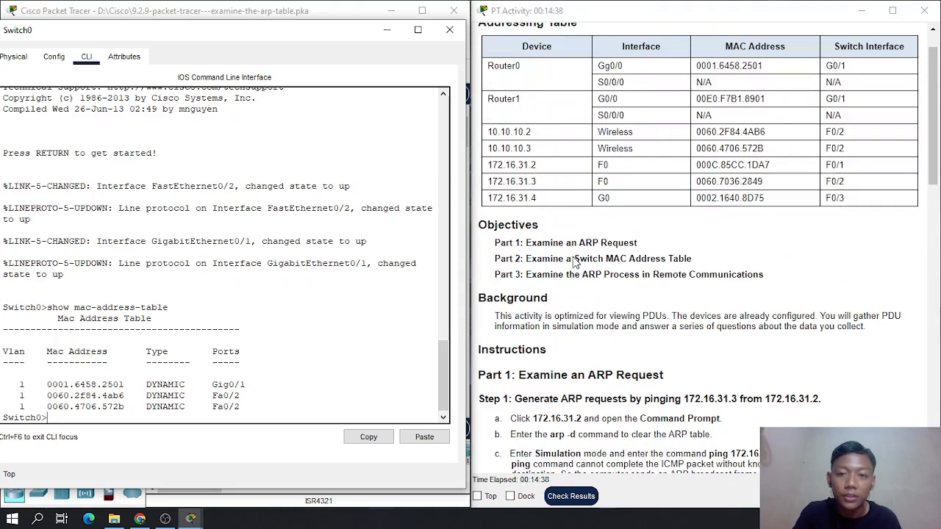
scroll(576, 262, up, 1)
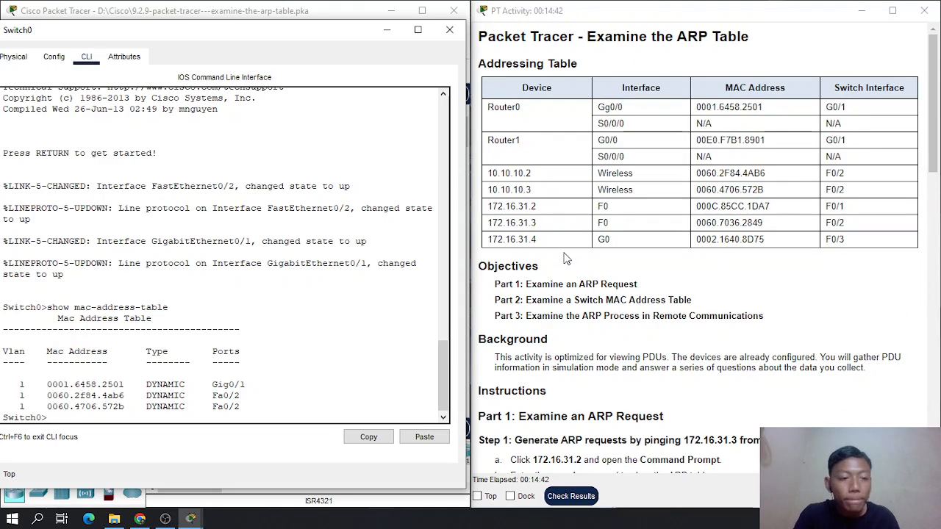
drag(170, 34, 420, 47)
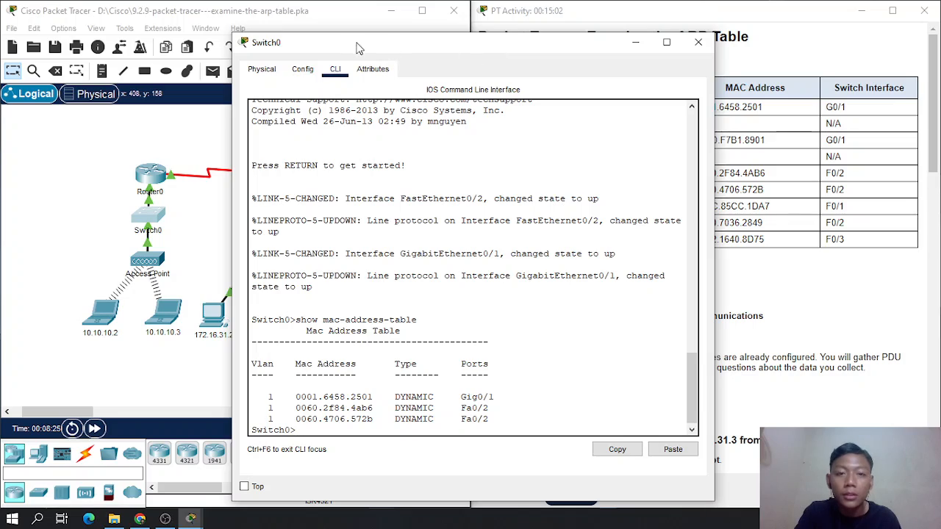
drag(495, 48, 274, 30)
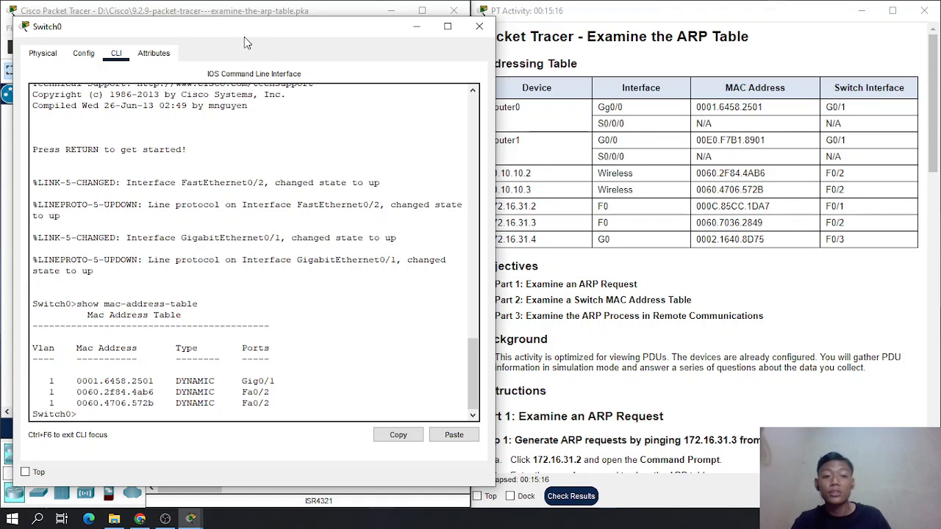
drag(244, 37, 224, 28)
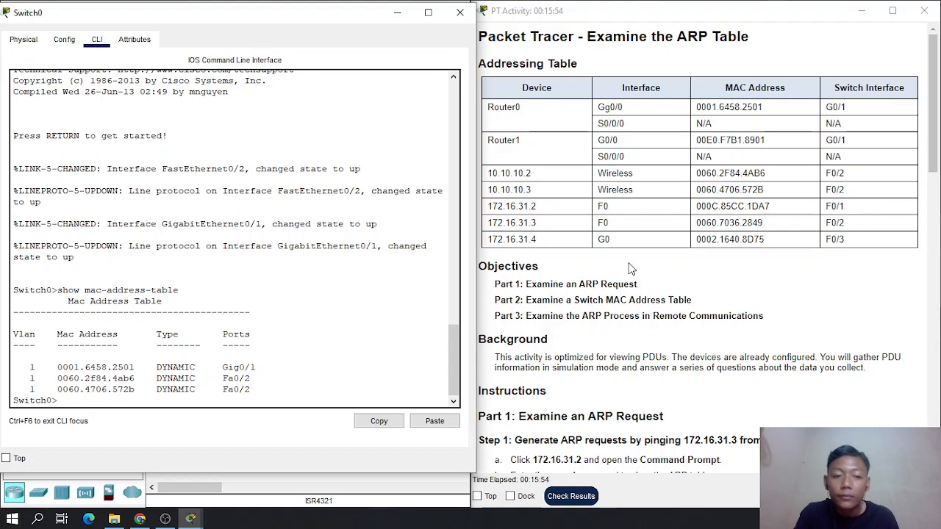
drag(261, 21, 227, 56)
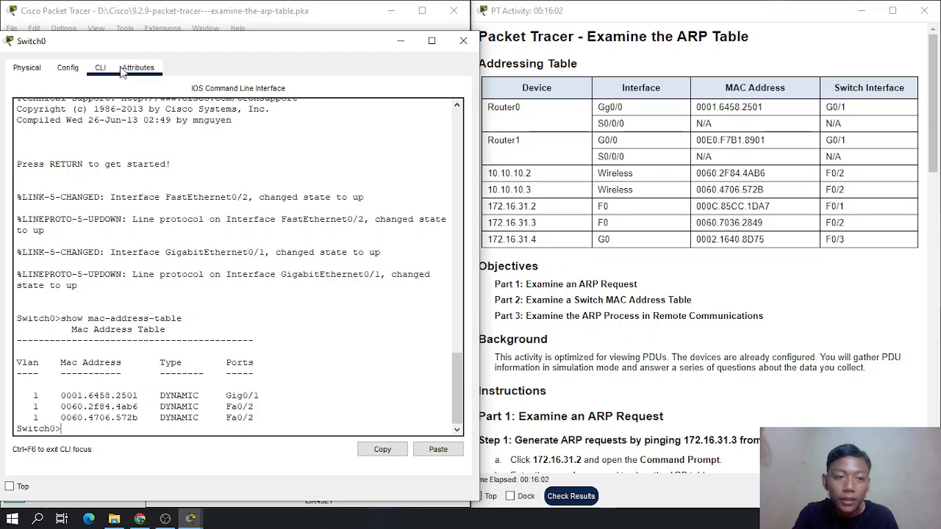
drag(137, 43, 128, 36)
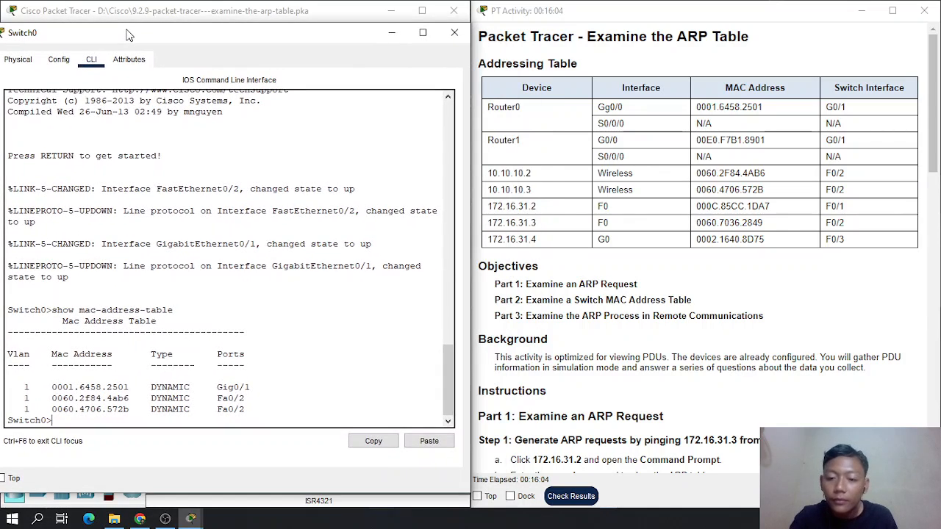
- Review the Switch0 questions in Part 2 Step 2 and the start of Part 3, and close the Switch0 window
scroll(556, 228, down, 5)
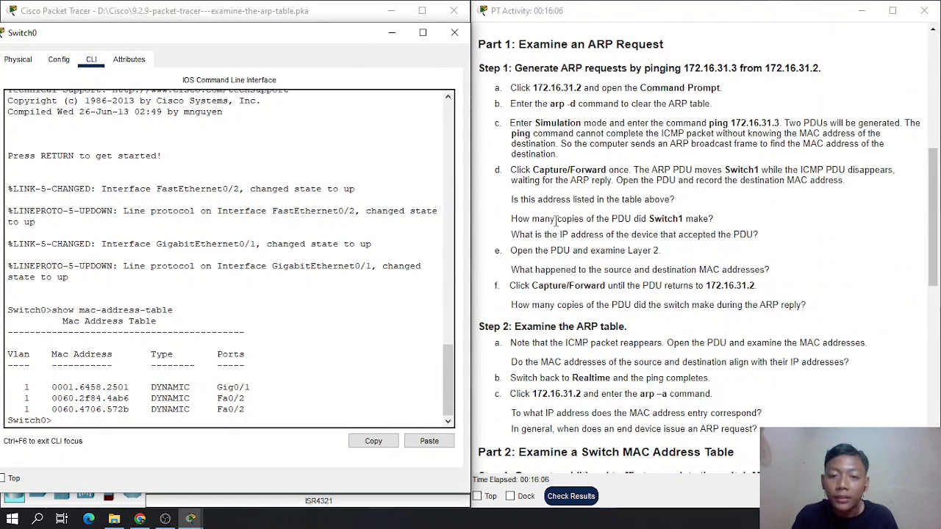
scroll(556, 220, up, 6)
scroll(594, 316, down, 6)
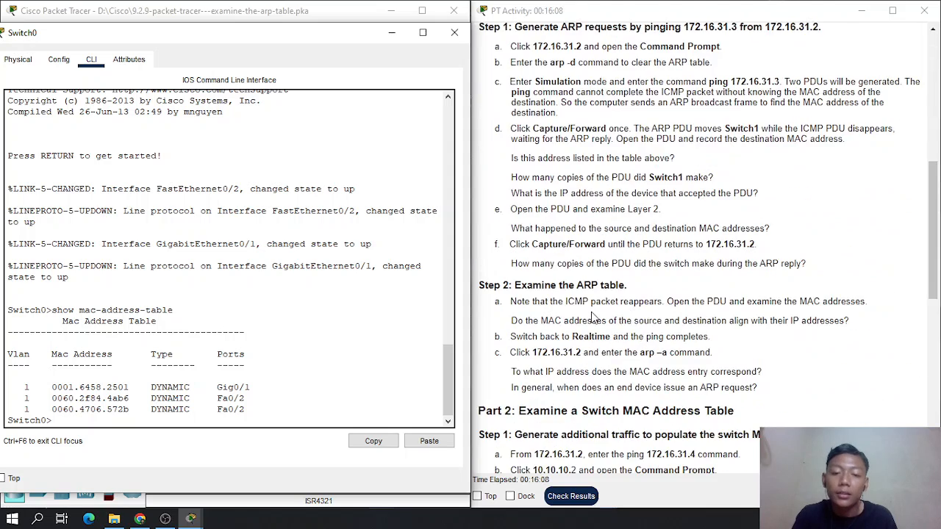
scroll(594, 316, down, 5)
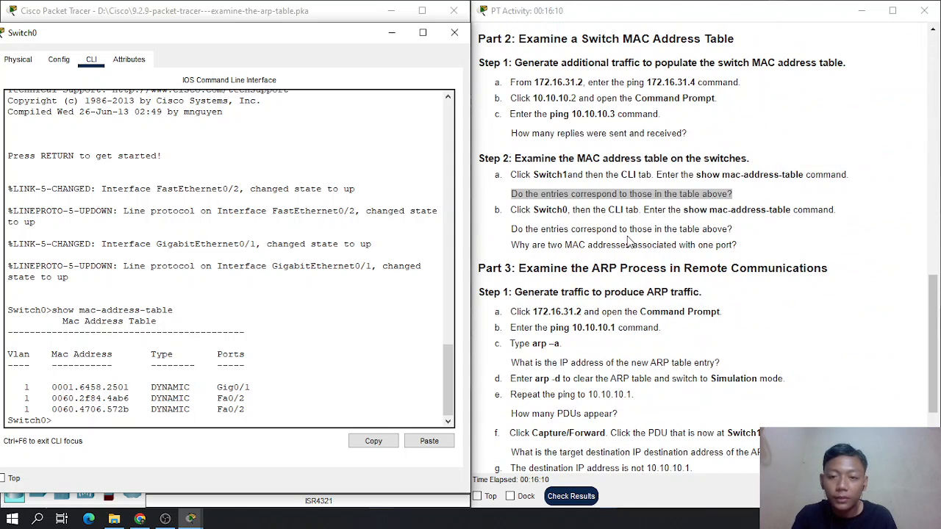
scroll(629, 243, down, 1)
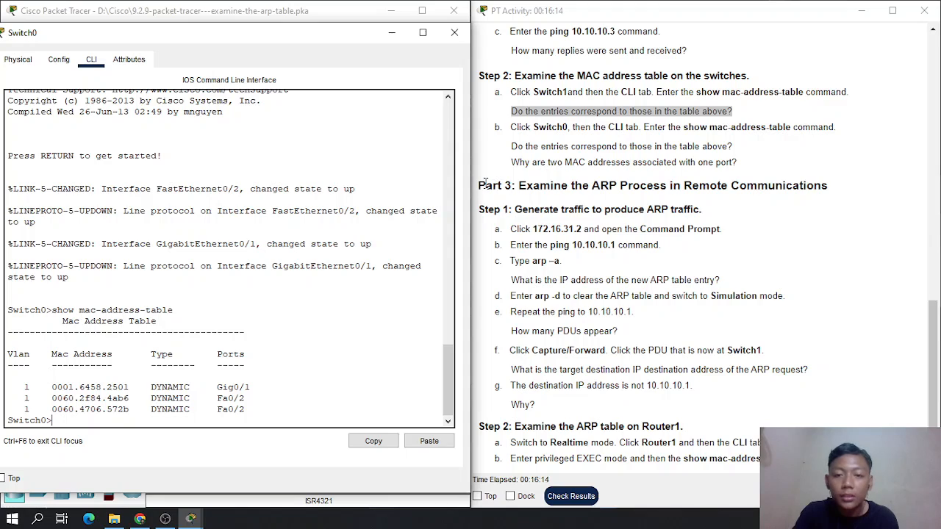
click(454, 35)
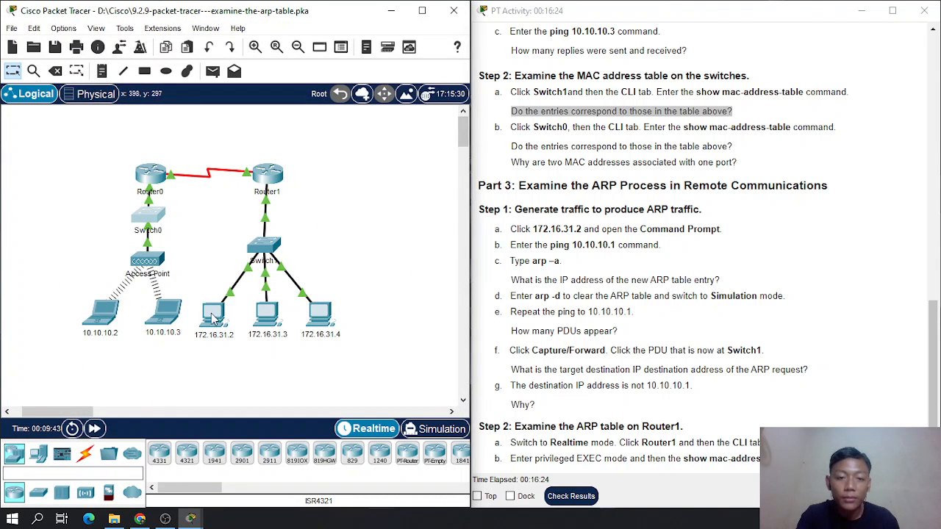
- Ping 10.10.10.1 from the Command Prompt of PC 172.16.31.2, following Part 3 Step 1
scroll(567, 224, down, 1)
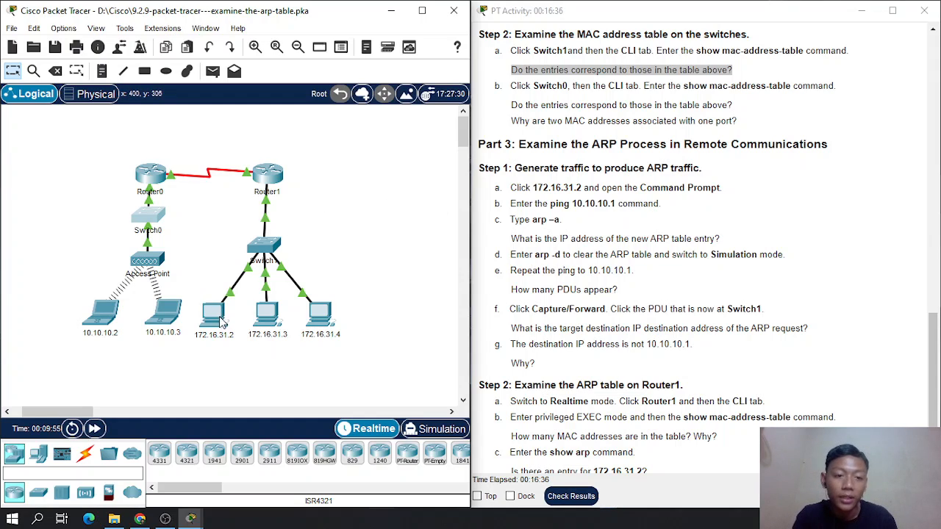
drag(190, 373, 243, 290)
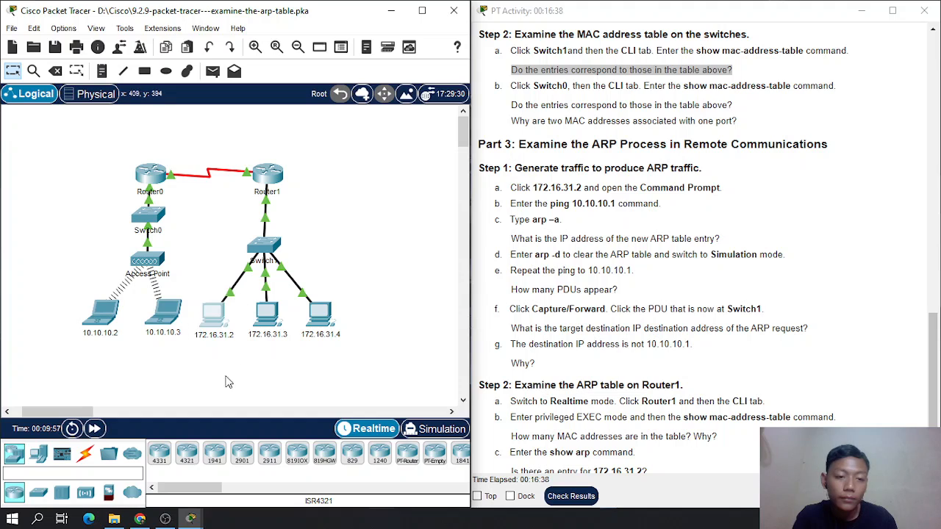
click(215, 318)
drag(340, 34, 327, 28)
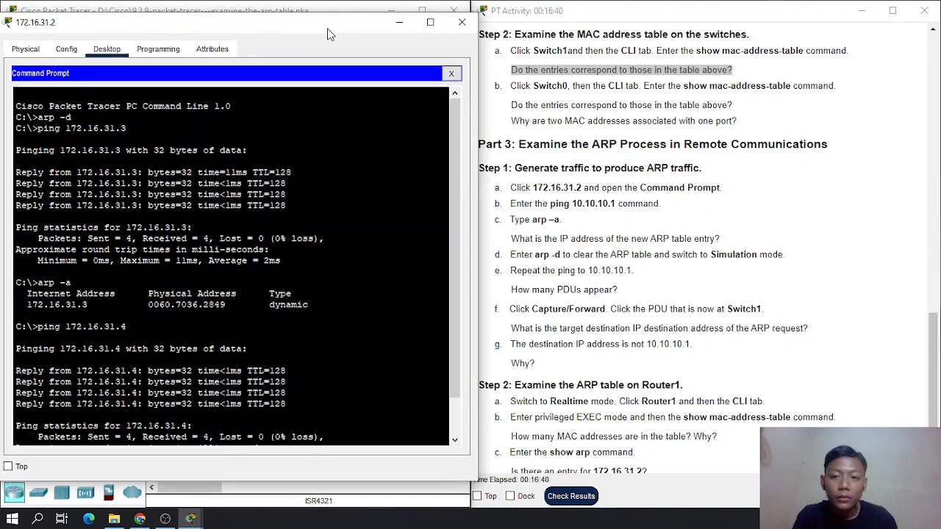
scroll(205, 441, down, 2)
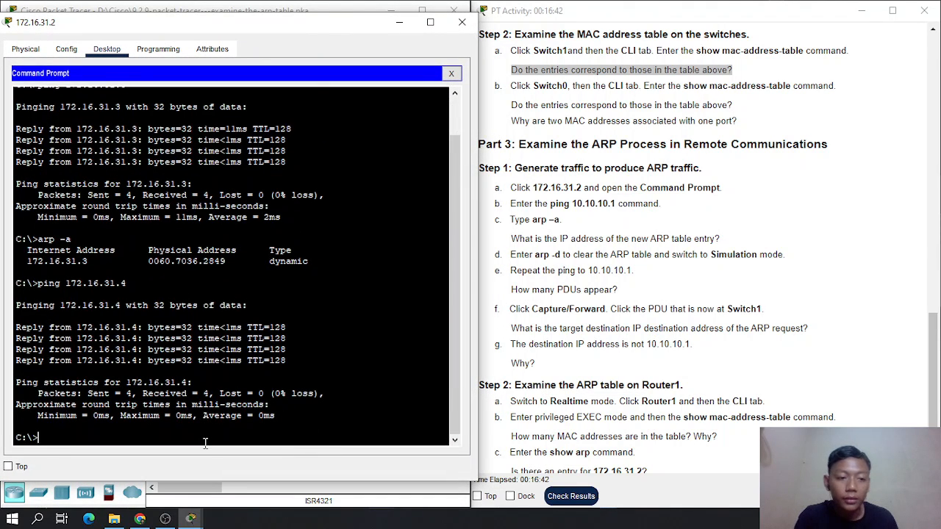
text(ping )
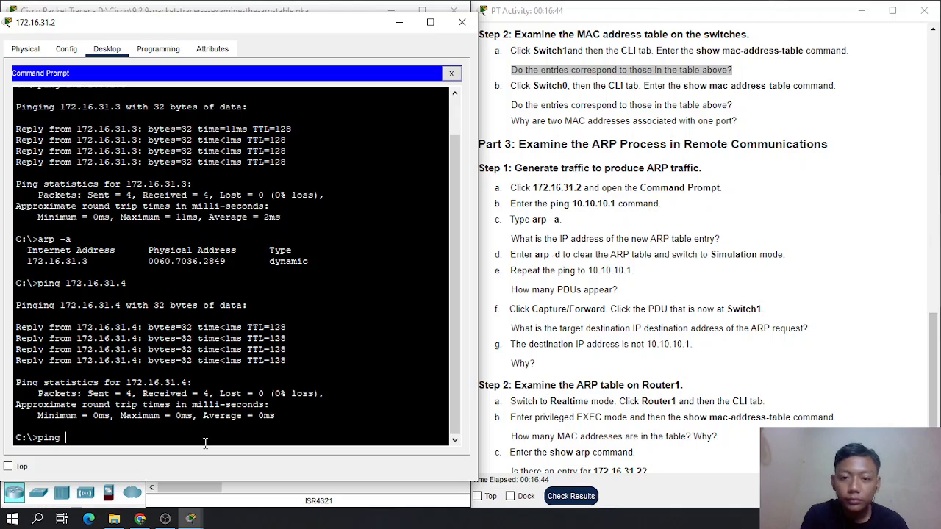
text(10.10.1)
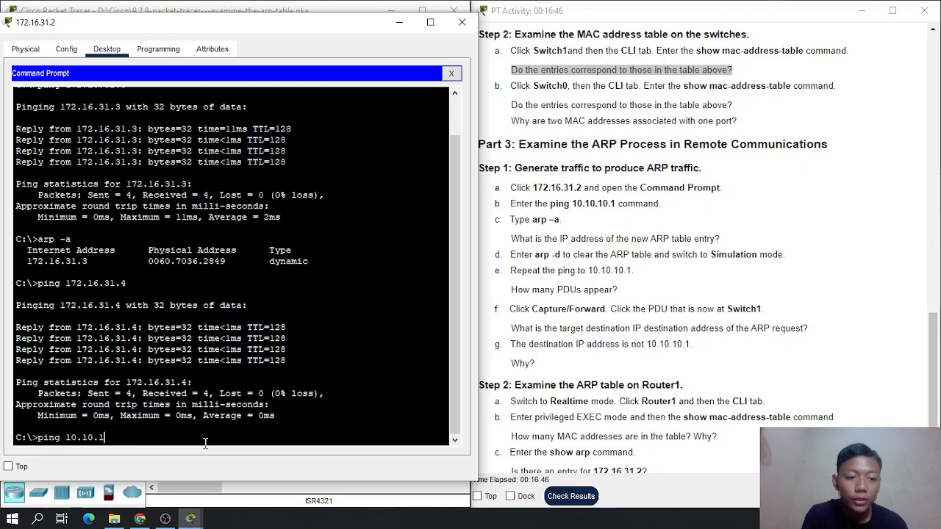
text(0.1)
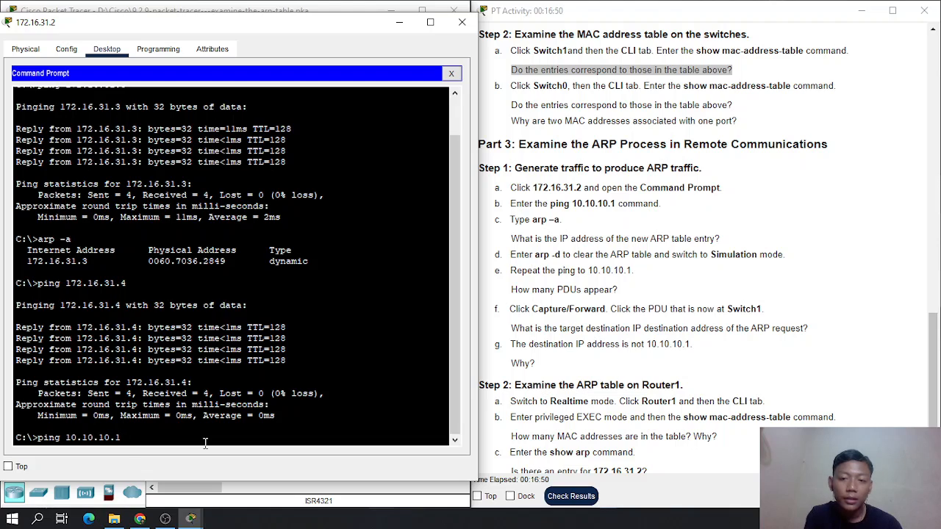
key(Return)
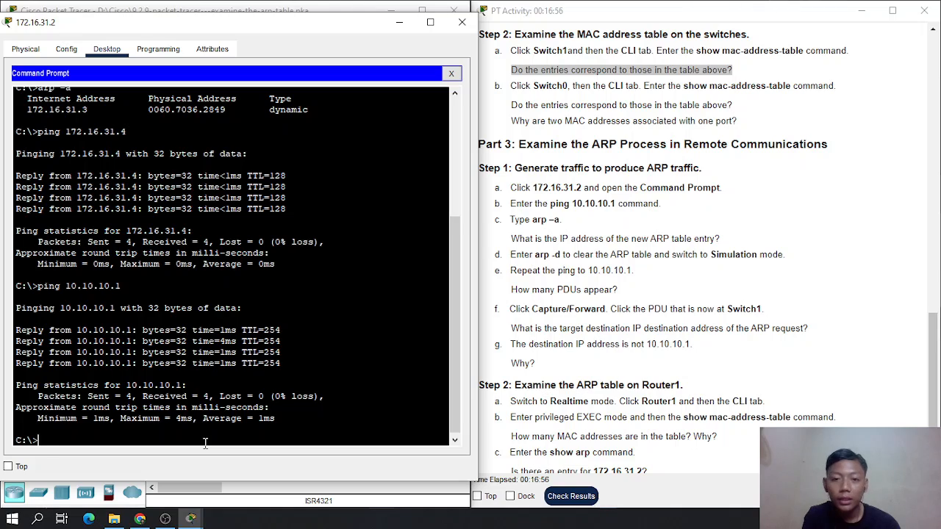
- Display the ARP table of PC 172.16.31.2 with the arp -a command
text(rp )
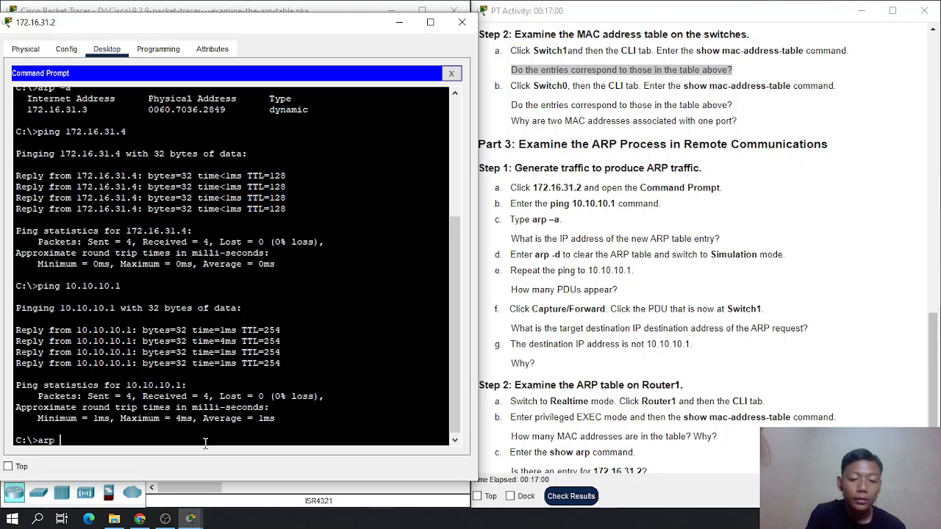
text(-2)
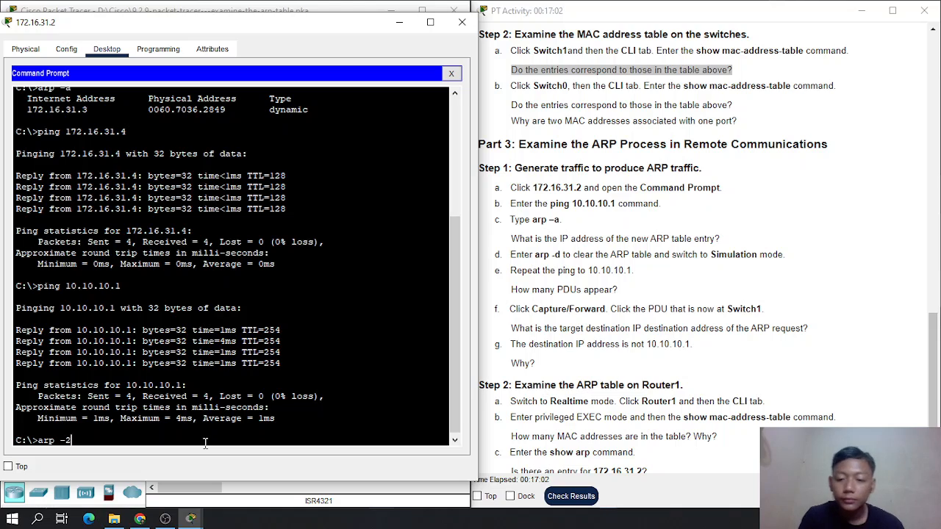
key(Return)
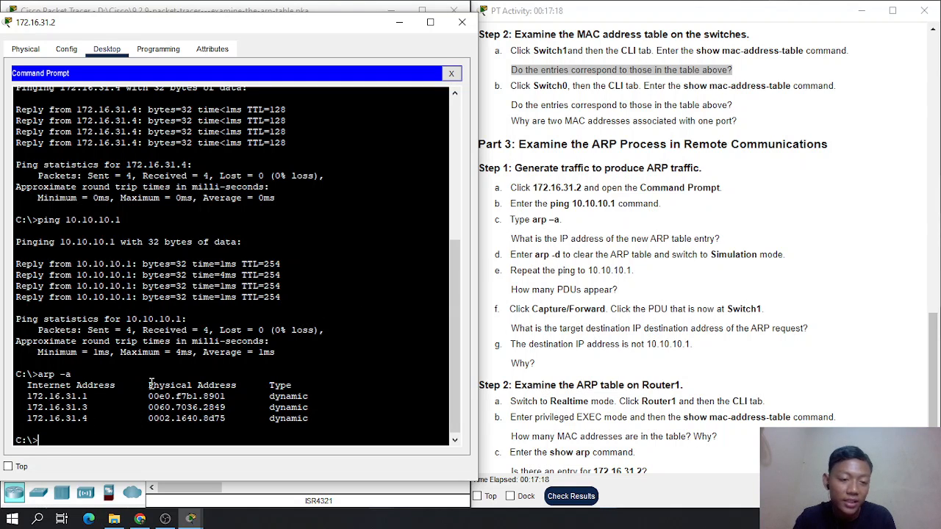
- Compare the ARP entries of PC 172.16.31.2 with the Addressing Table to identify the device behind the new entry
scroll(659, 294, up, 10)
scroll(659, 294, up, 10)
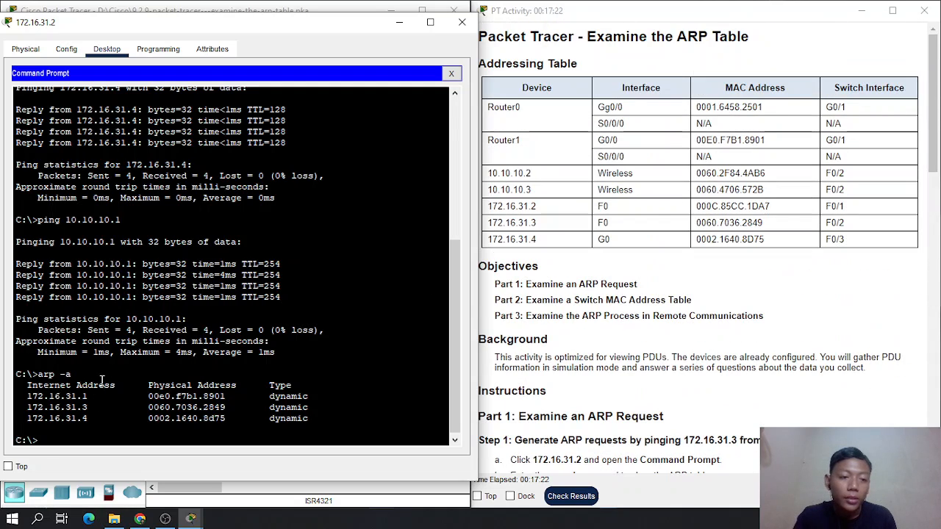
scroll(659, 251, down, 3)
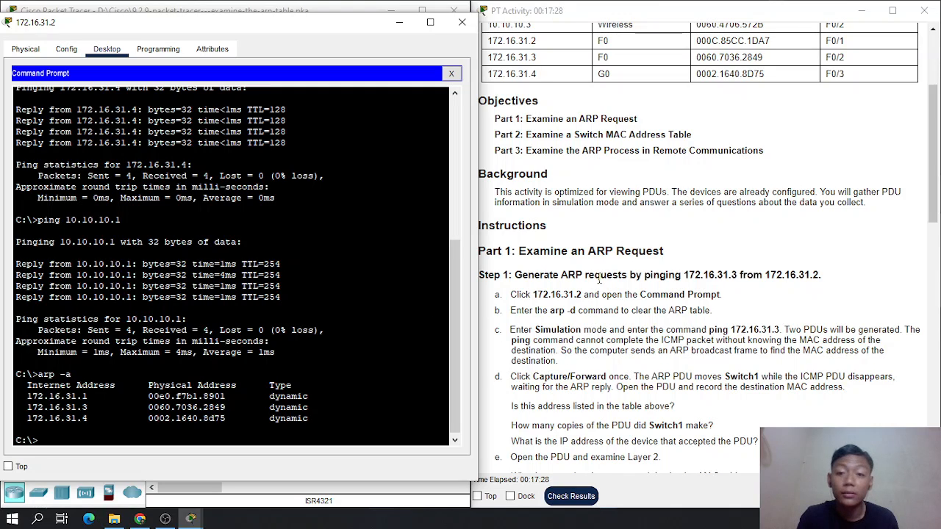
scroll(600, 278, up, 3)
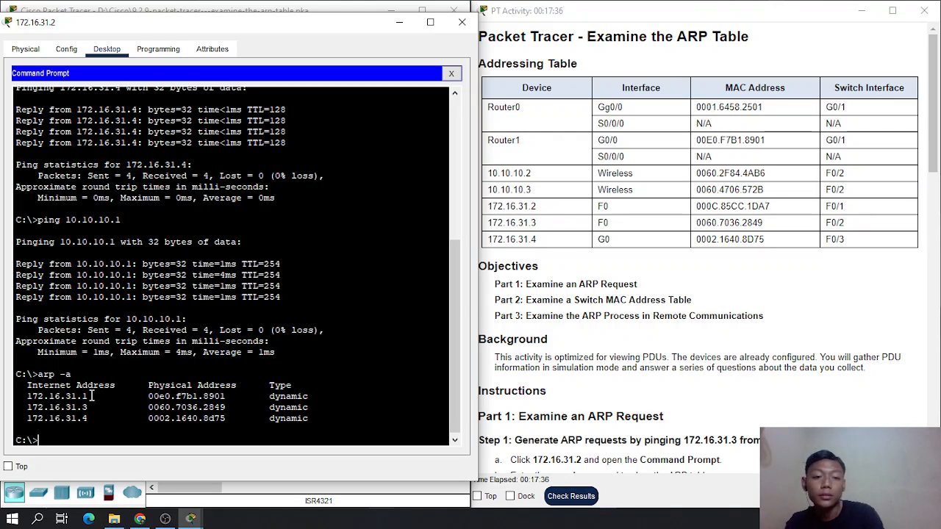
- Clear the ARP table of PC 172.16.31.2 with the arp -d command, following Part 3 Step 1
scroll(600, 313, down, 10)
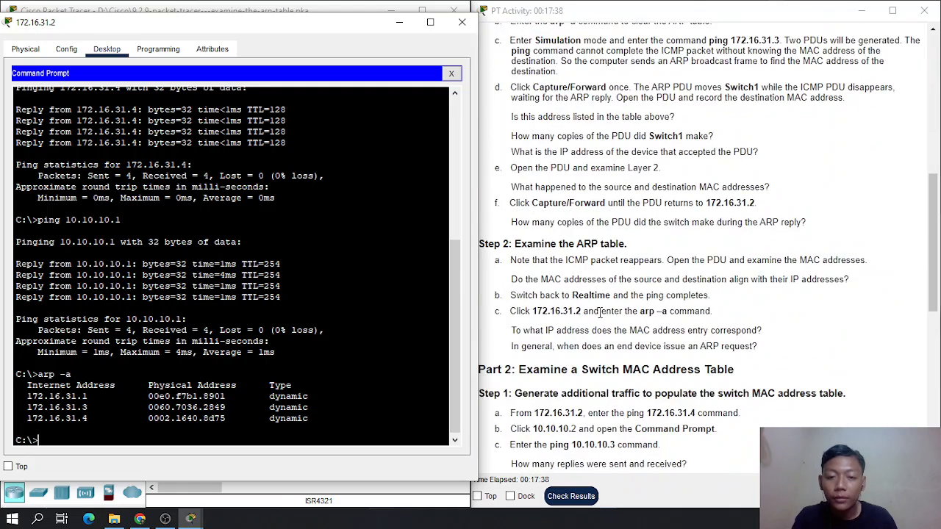
scroll(600, 313, down, 7)
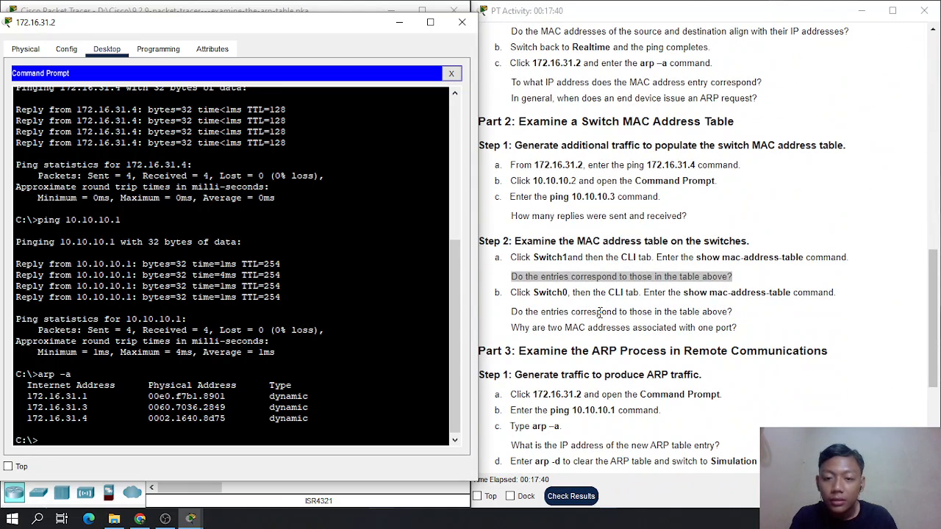
scroll(600, 313, down, 4)
scroll(600, 312, down, 1)
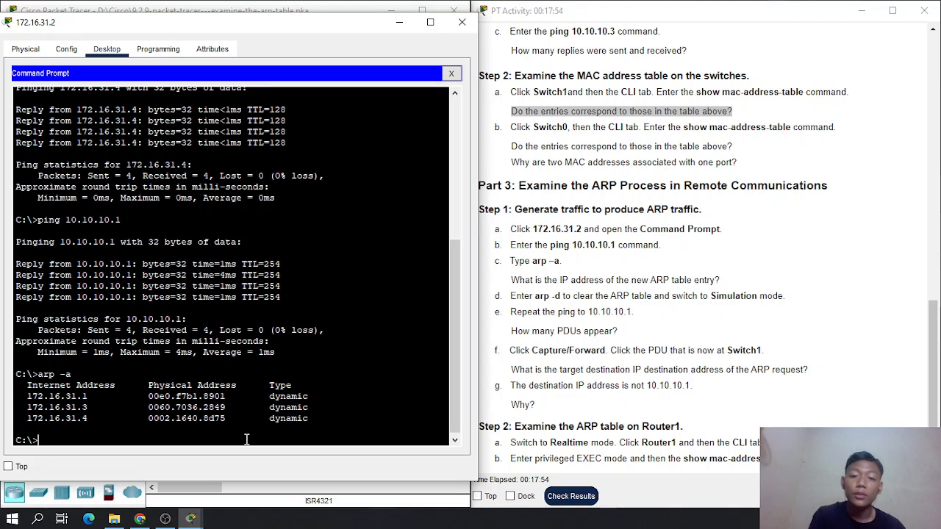
text(rp)
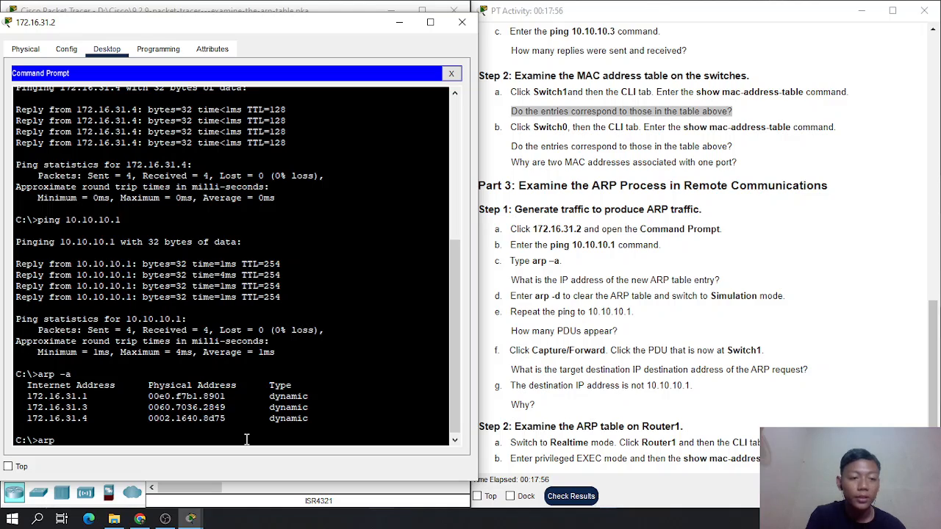
text( -d)
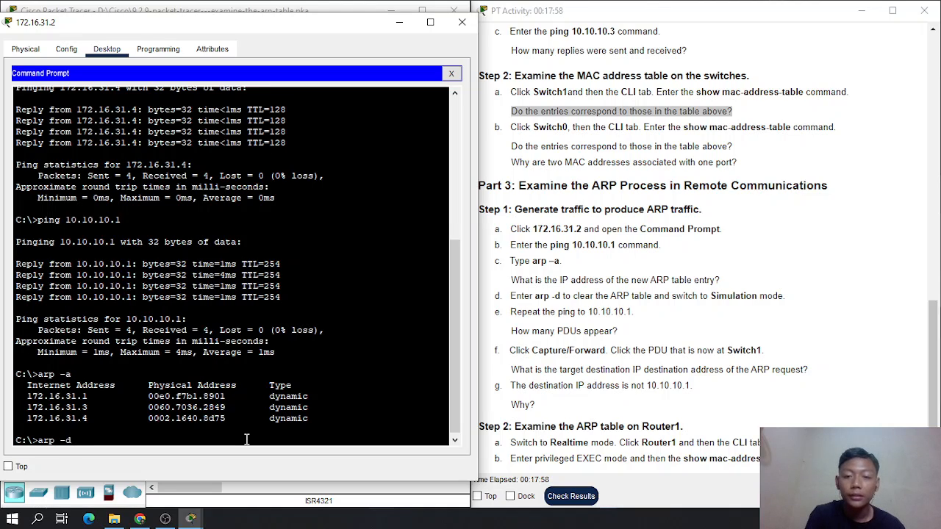
key(Return)
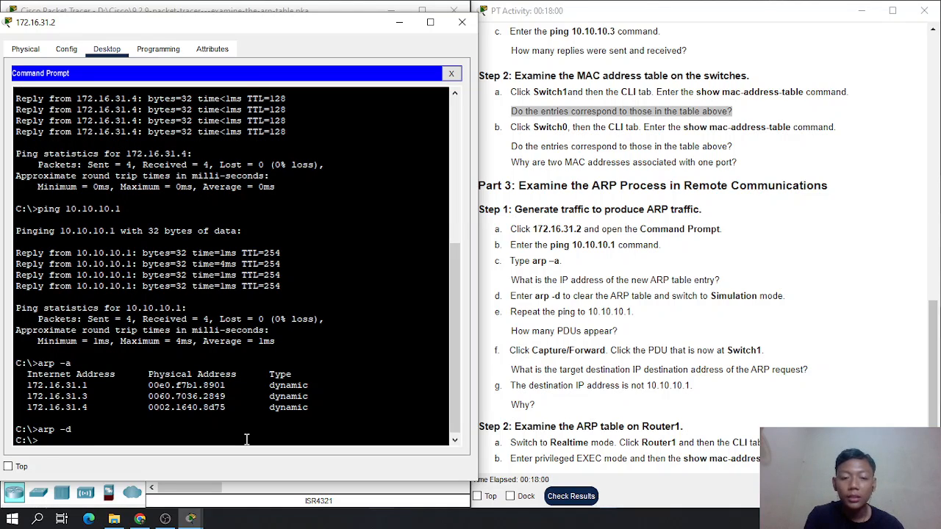
- Switch to Simulation mode and ping 10.10.10.1 again from the Command Prompt of PC 172.16.31.2
drag(353, 24, 847, 70)
click(440, 429)
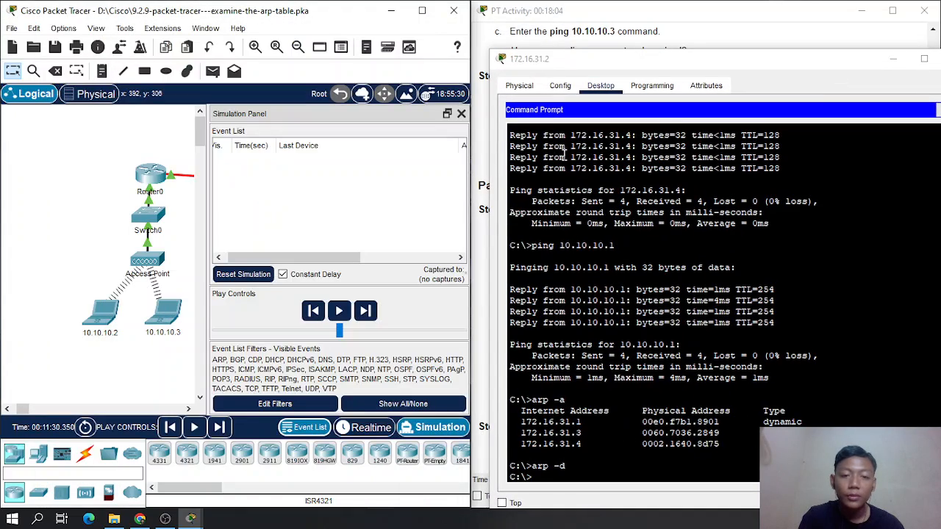
drag(696, 69, 217, 42)
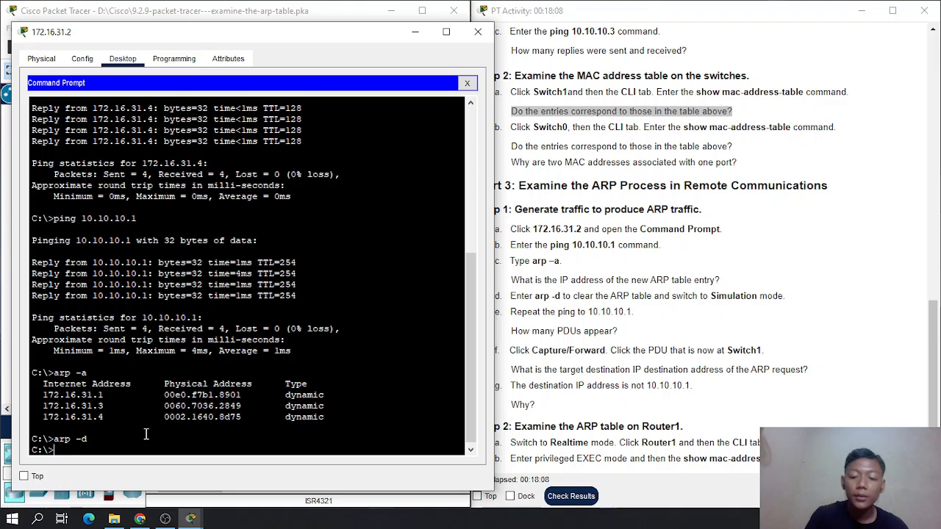
key(Up)
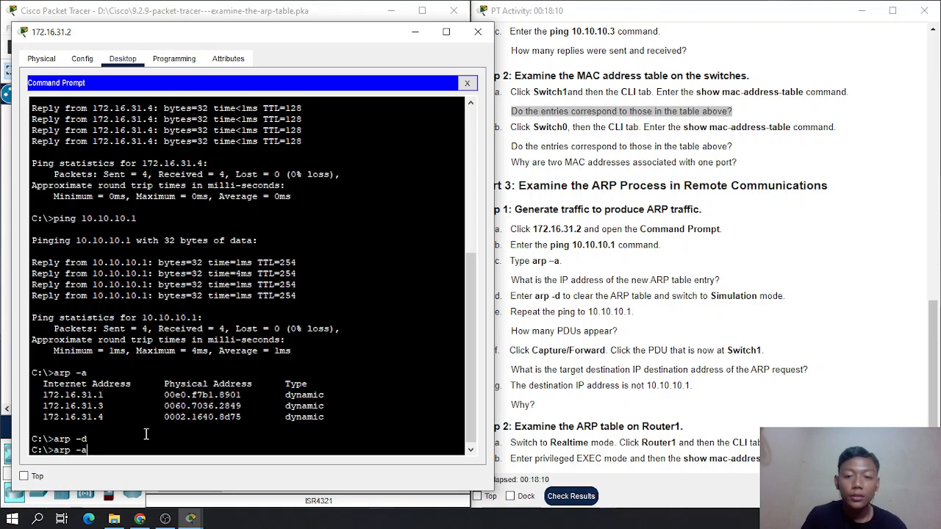
key(Up)
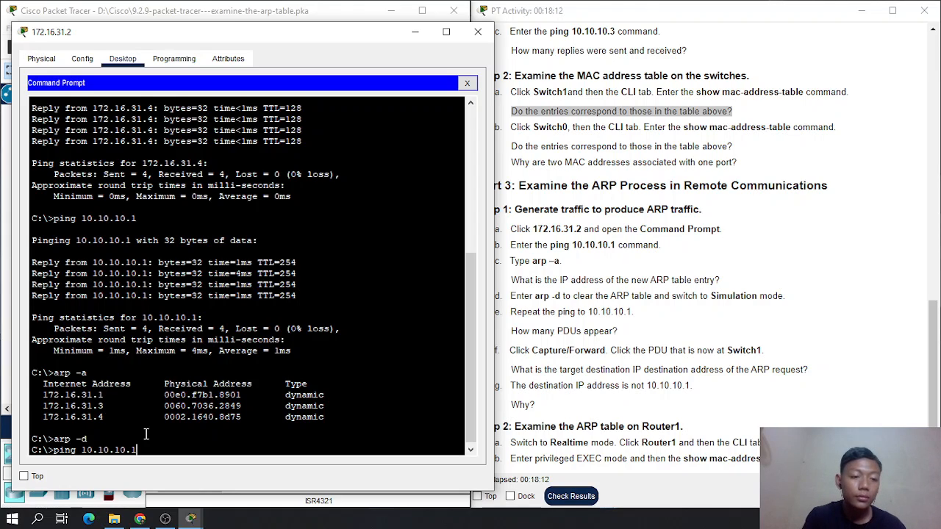
key(Return)
- Check in the simulation event list how many PDUs the ping generated, and minimize the PC's window
drag(298, 40, 748, 65)
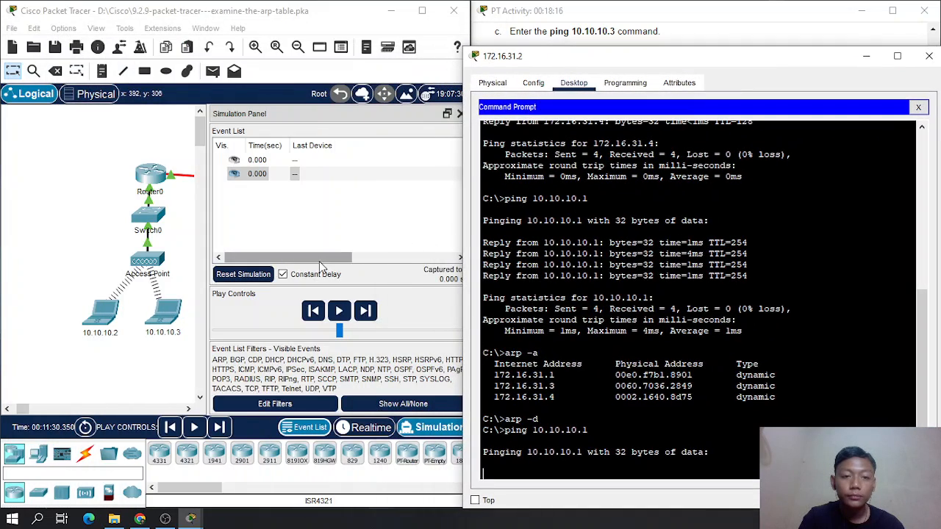
mouse_move(319, 259)
mouse_down()
mouse_move(358, 272)
mouse_move(467, 272)
mouse_move(313, 269)
mouse_up()
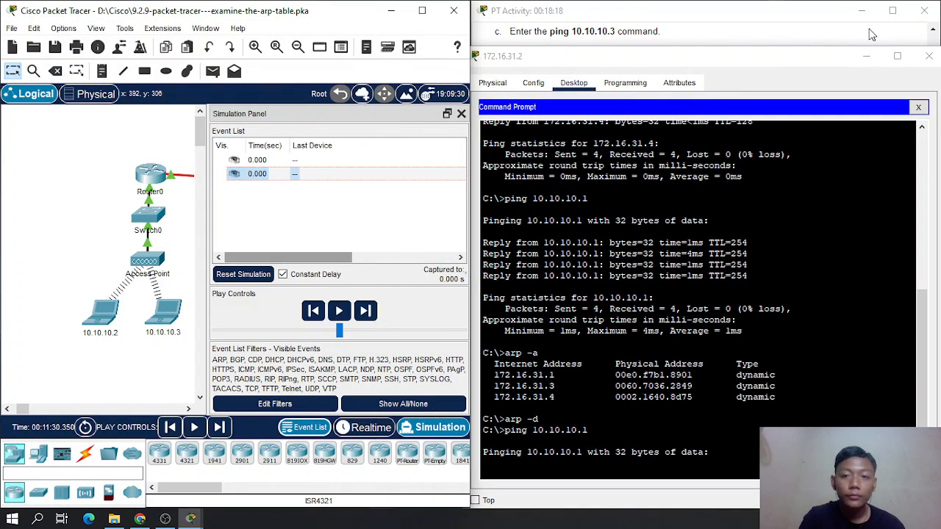
click(866, 56)
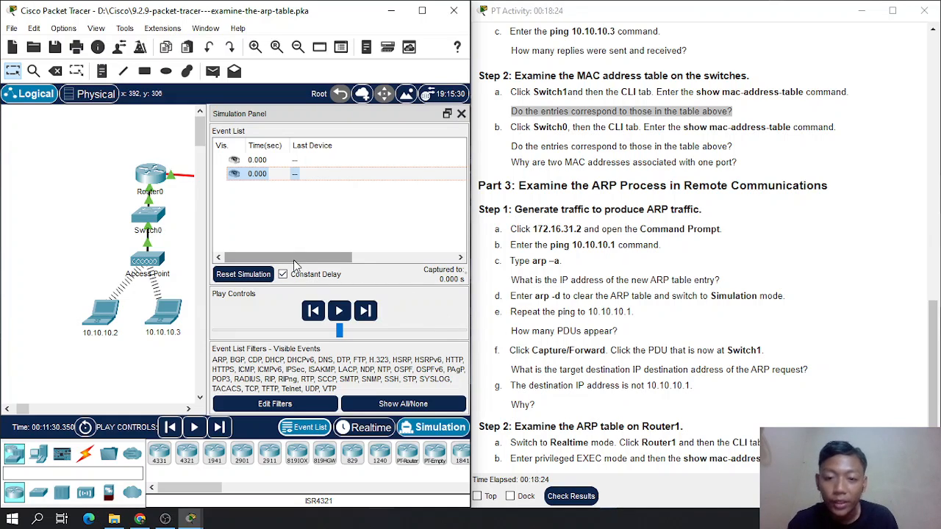
mouse_move(294, 262)
mouse_down()
mouse_move(408, 269)
mouse_move(292, 269)
mouse_up()
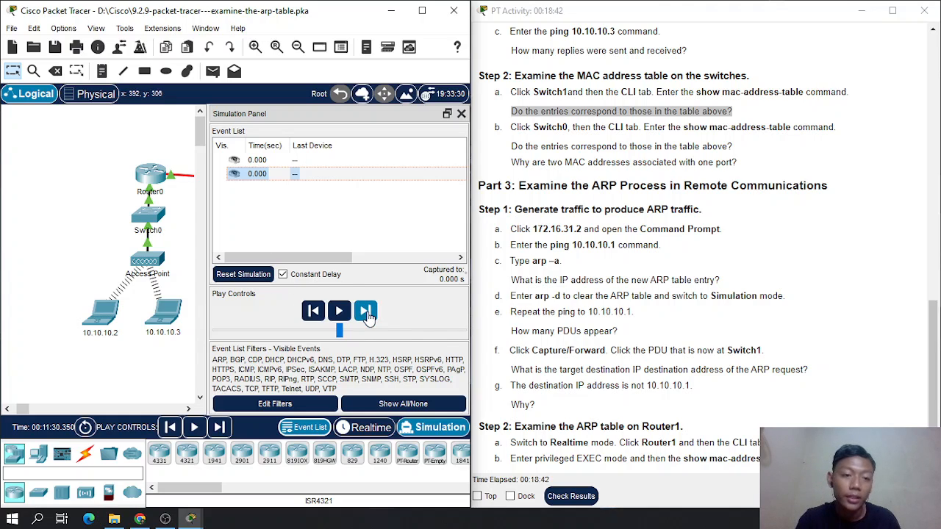
- Advance the simulation by one event and open the details of the ARP PDU at Switch1
drag(22, 409, 33, 409)
click(365, 311)
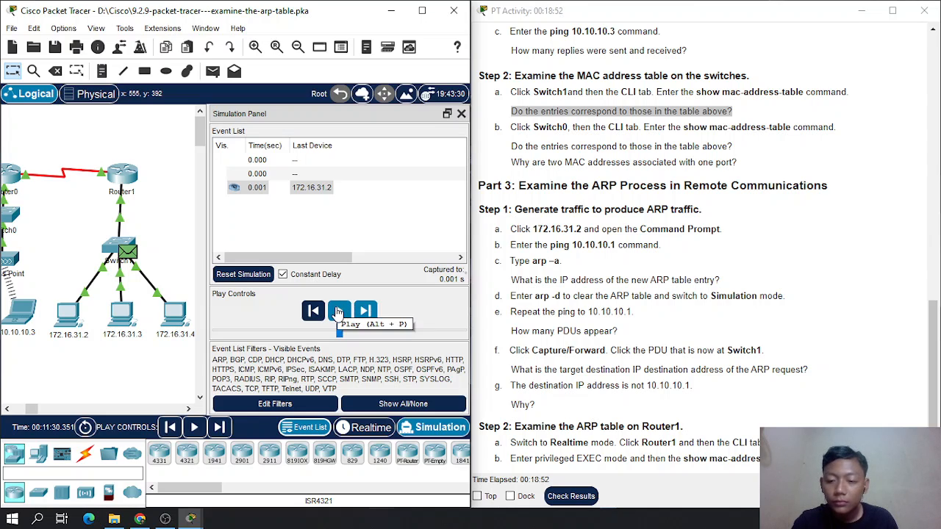
click(121, 250)
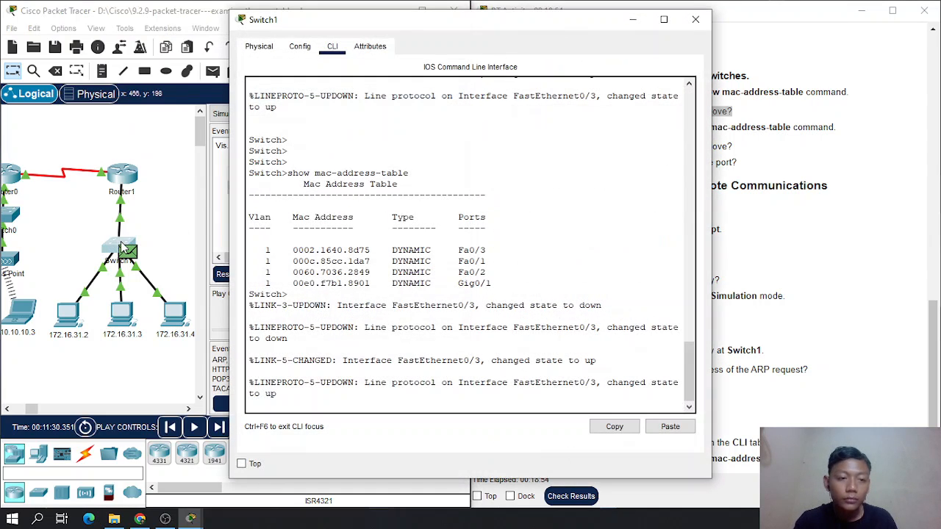
click(631, 18)
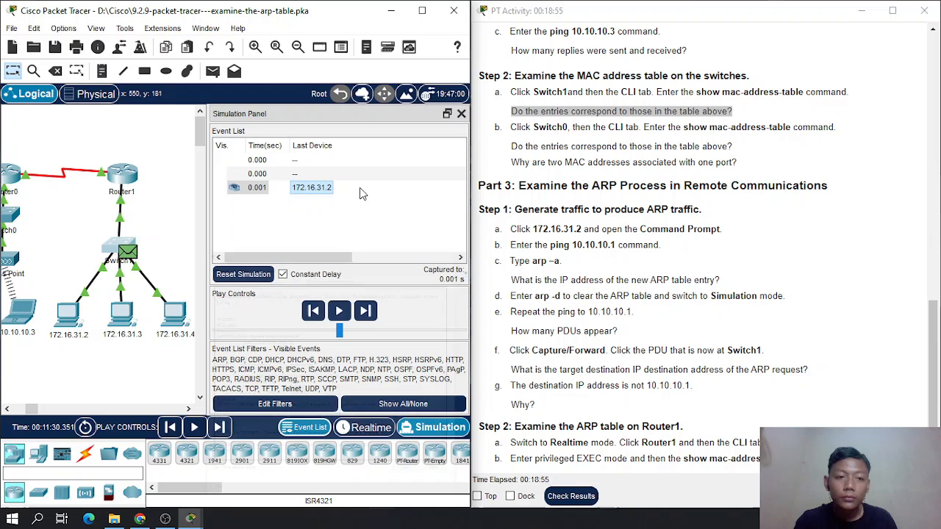
click(311, 187)
drag(467, 66, 221, 65)
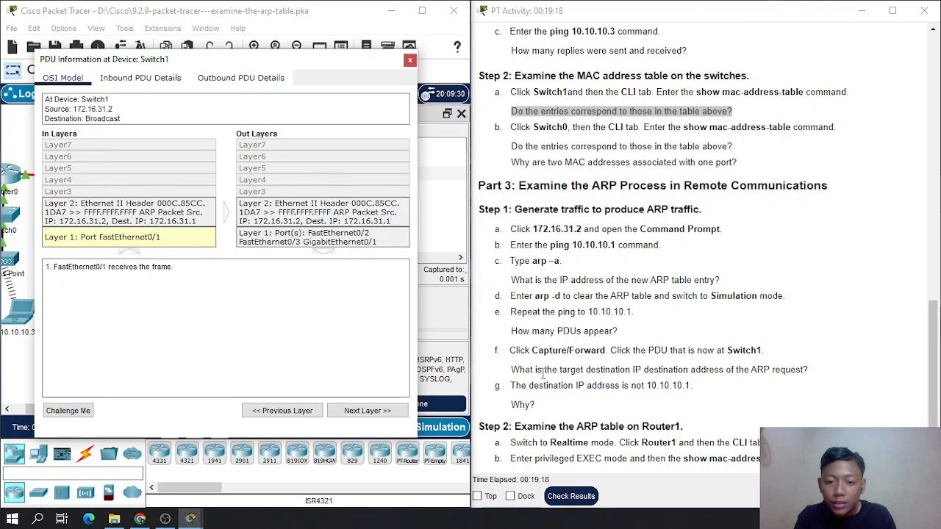
- Examine the PDU at Switch1 for the ARP request's target IP address asked for in Part 3 Step 1, and close its details
scroll(543, 373, down, 1)
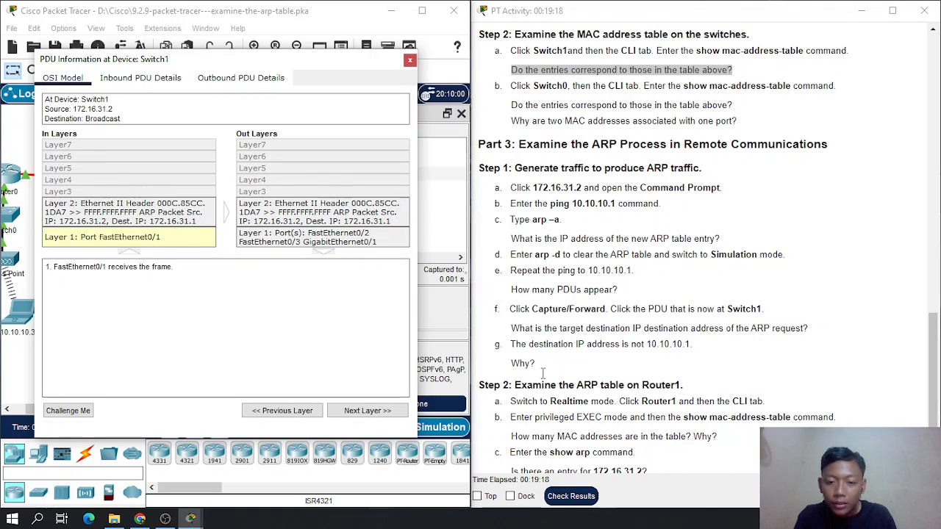
click(522, 330)
drag(522, 330, 716, 328)
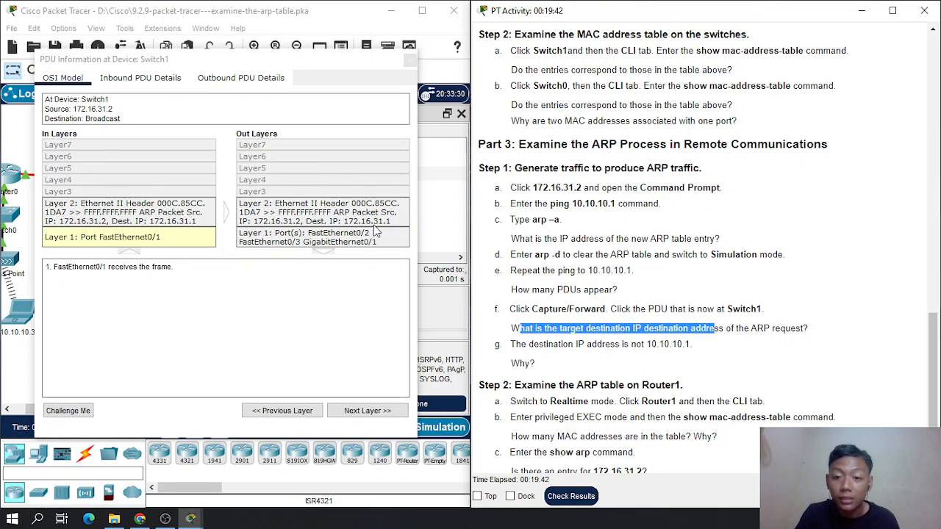
scroll(691, 330, down, 1)
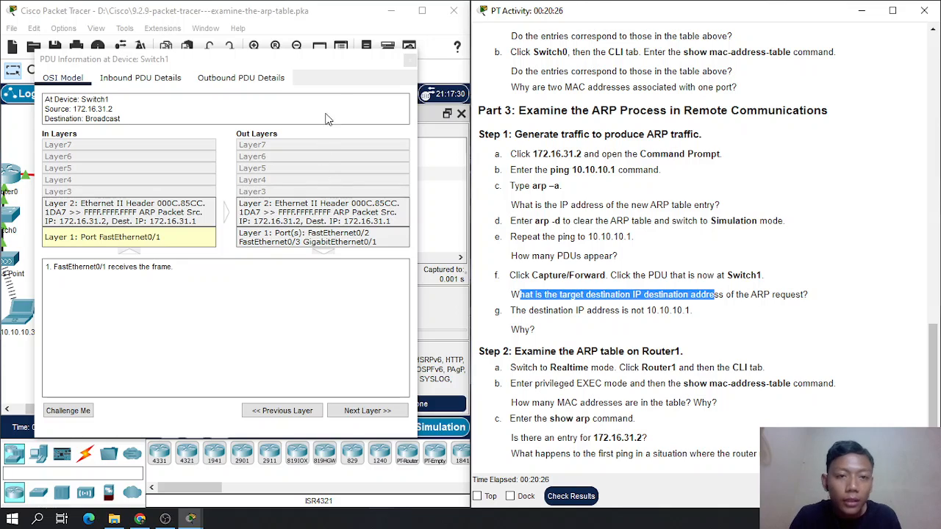
drag(311, 62, 365, 76)
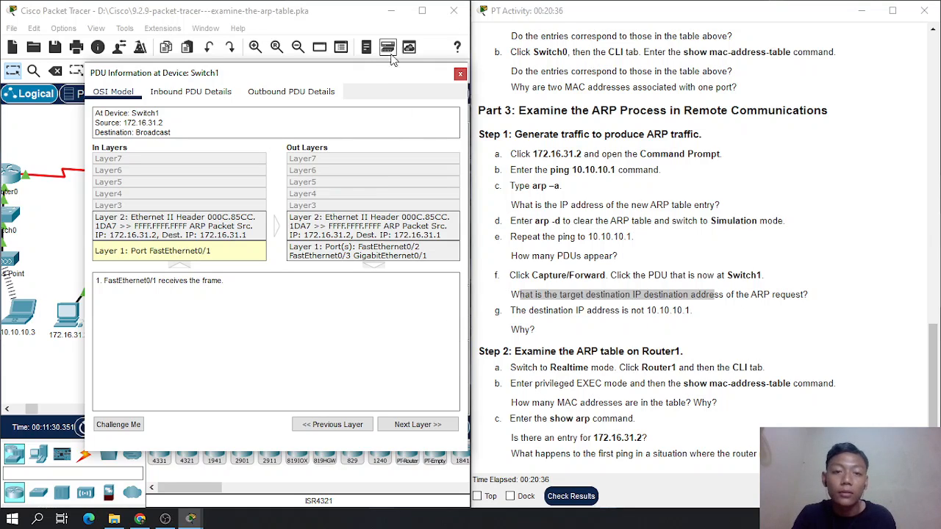
click(460, 74)
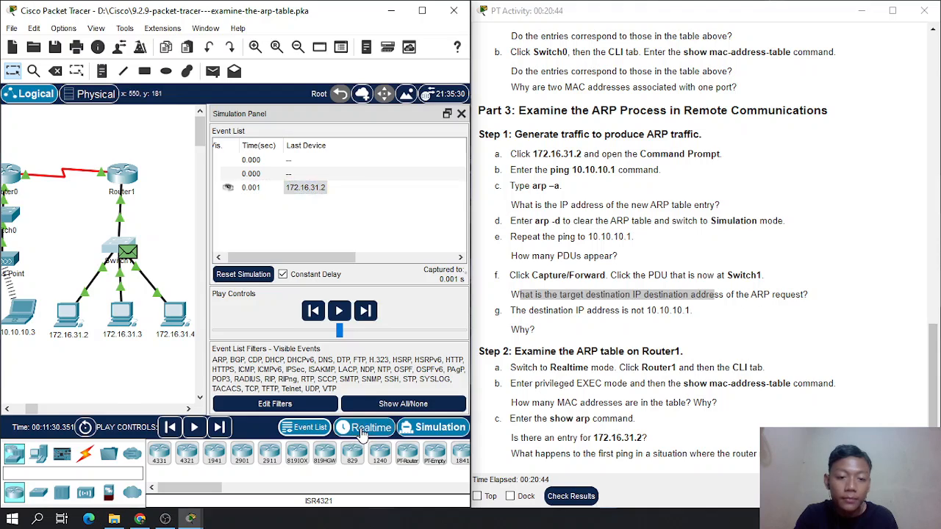
- Return to Realtime mode and open the command line of Router1 at the user EXEC prompt
click(362, 430)
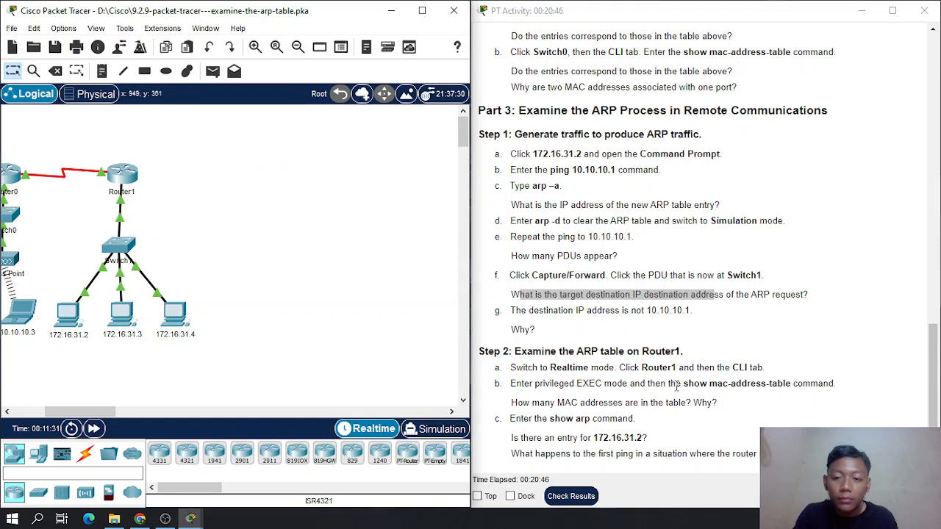
drag(81, 412, 47, 413)
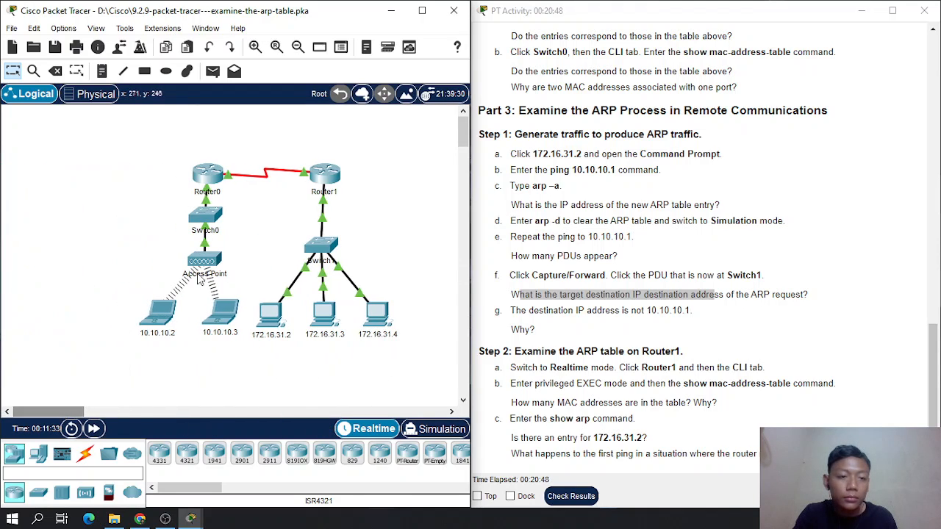
click(324, 174)
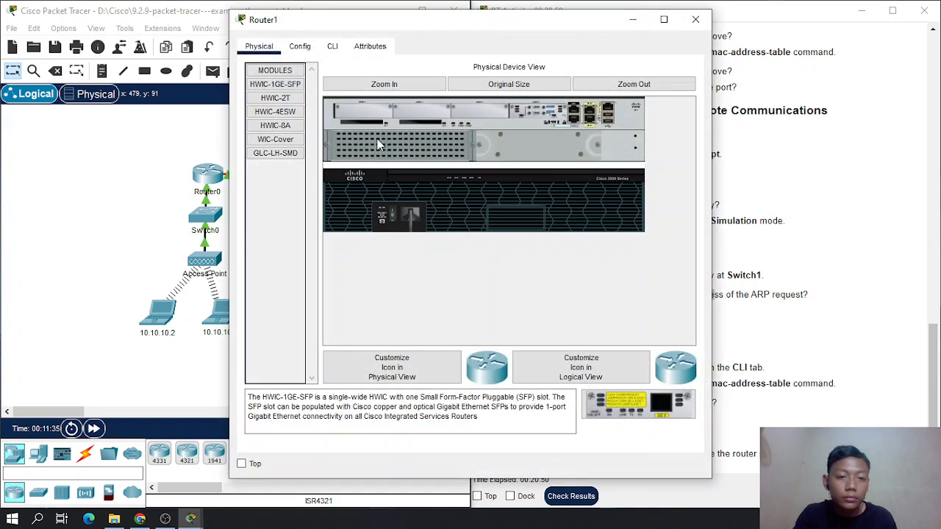
click(332, 46)
drag(366, 24, 176, 7)
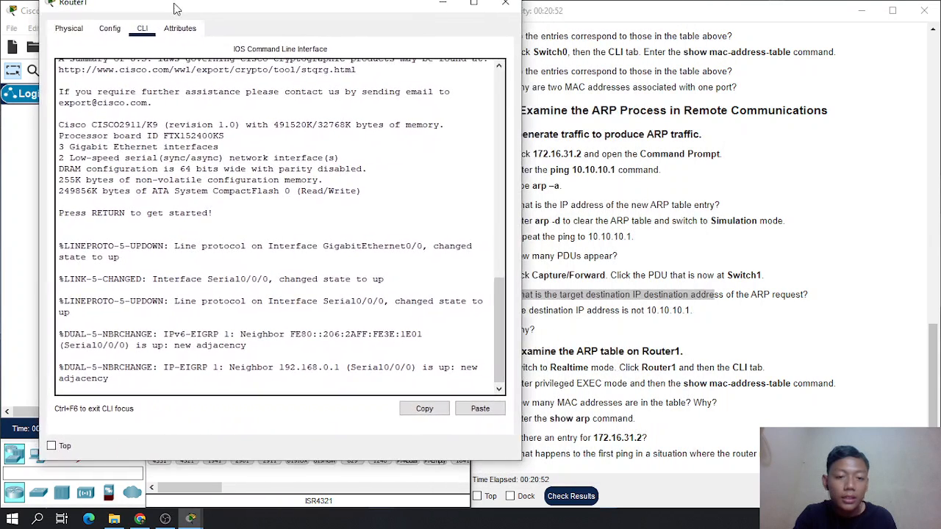
click(193, 397)
key(Return)
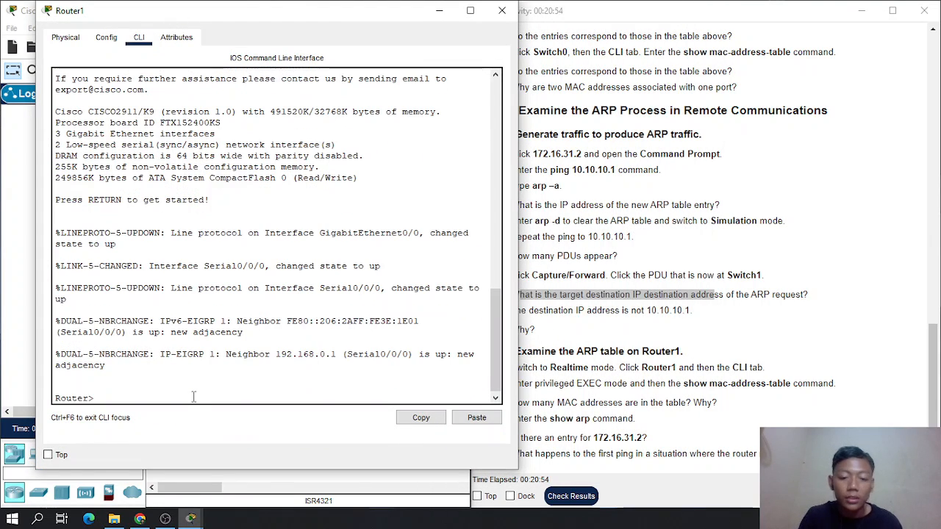
key(Return)
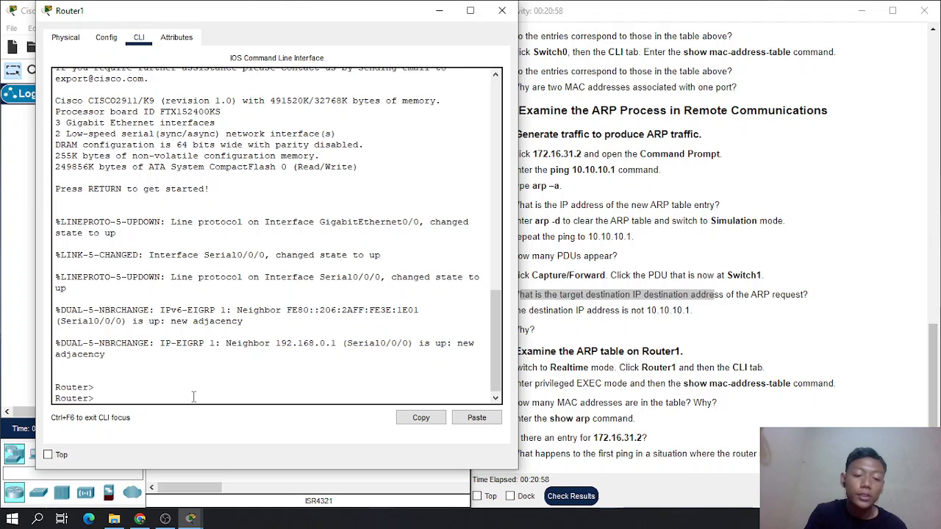
- Enter privileged EXEC mode on Router1 with the enable command
text(enalbe)
key(BackSpace)
key(BackSpace)
key(BackSpace)
text(b)
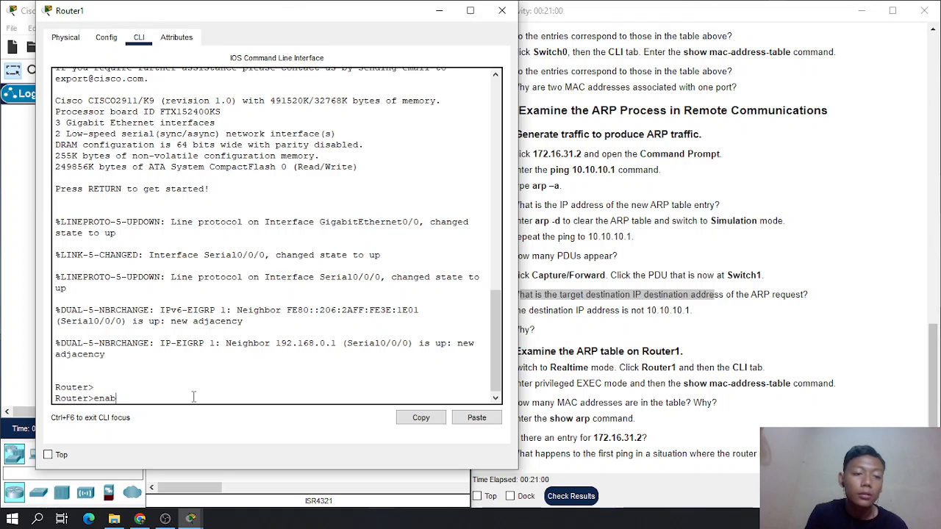
text(le)
key(Return)
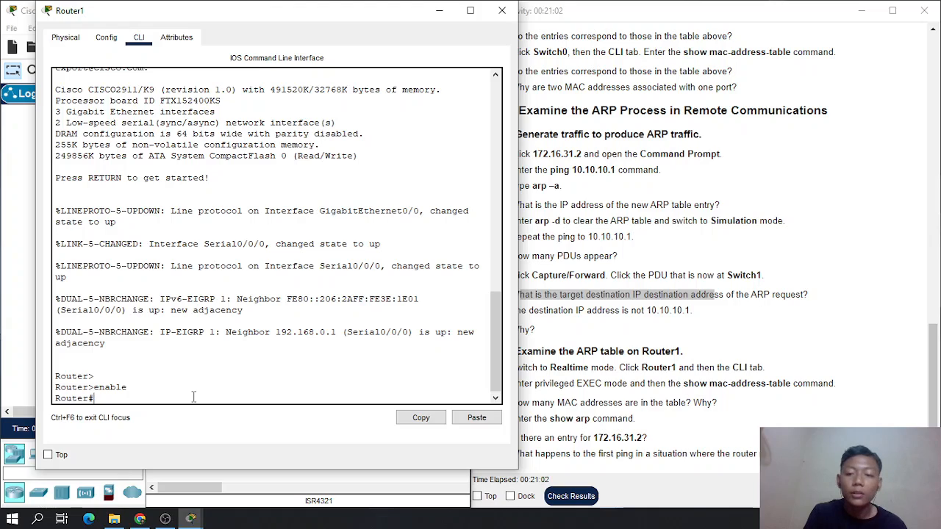
- Run show mac-address-table on Router1 and examine its MAC address table for the question in Part 3 Step 2
text(show )
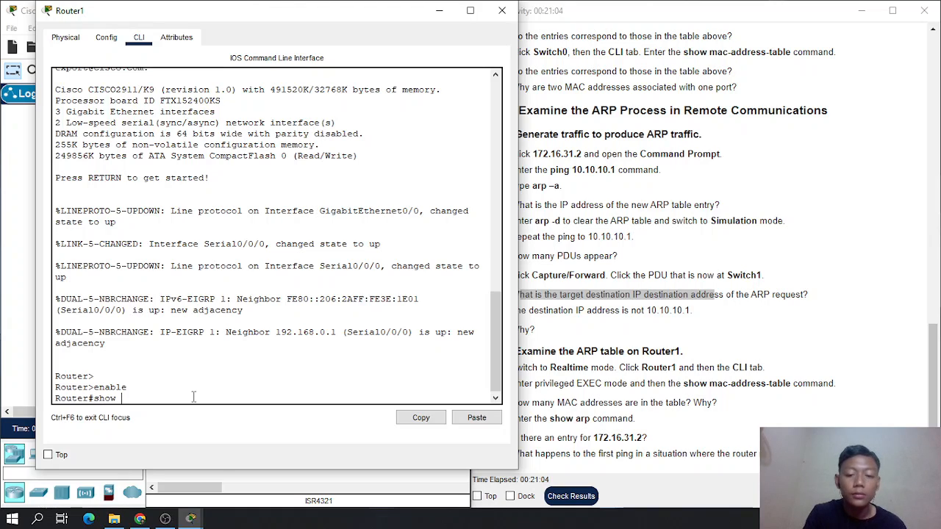
text(mac )
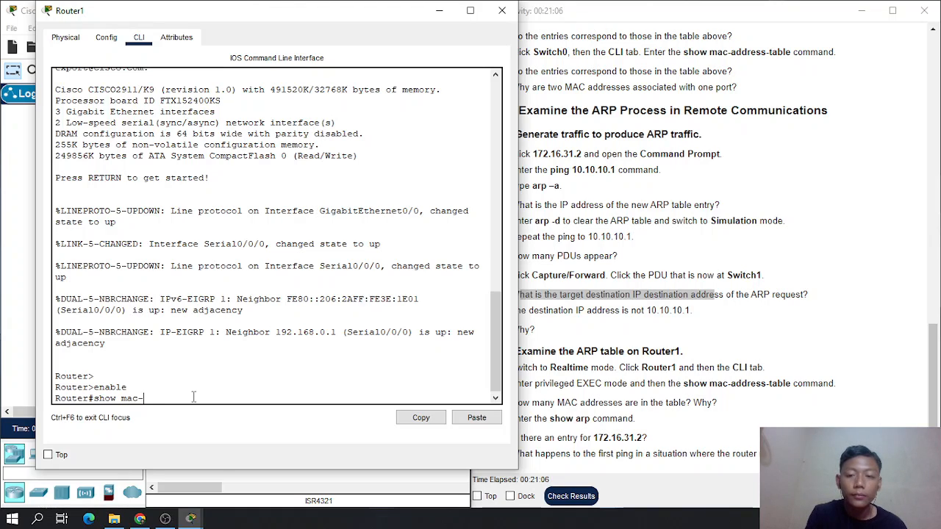
text(address)
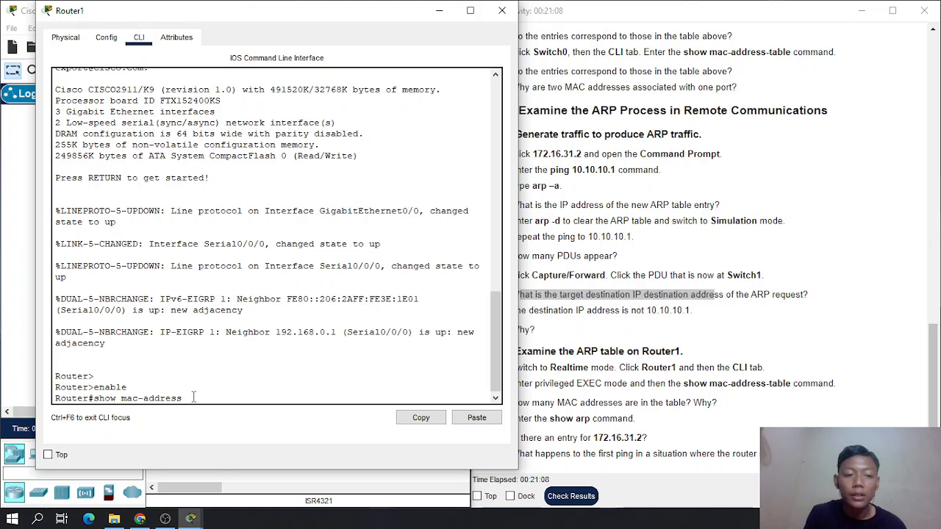
text(-table)
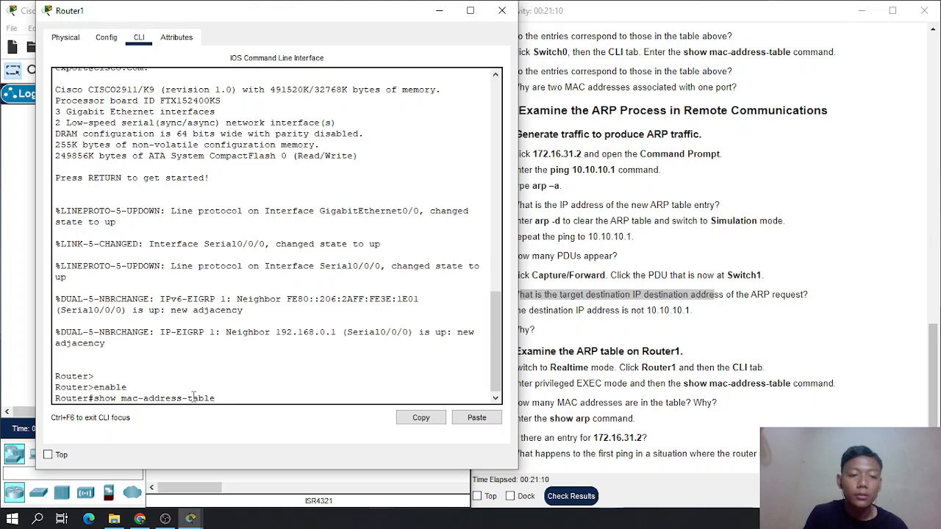
key(Return)
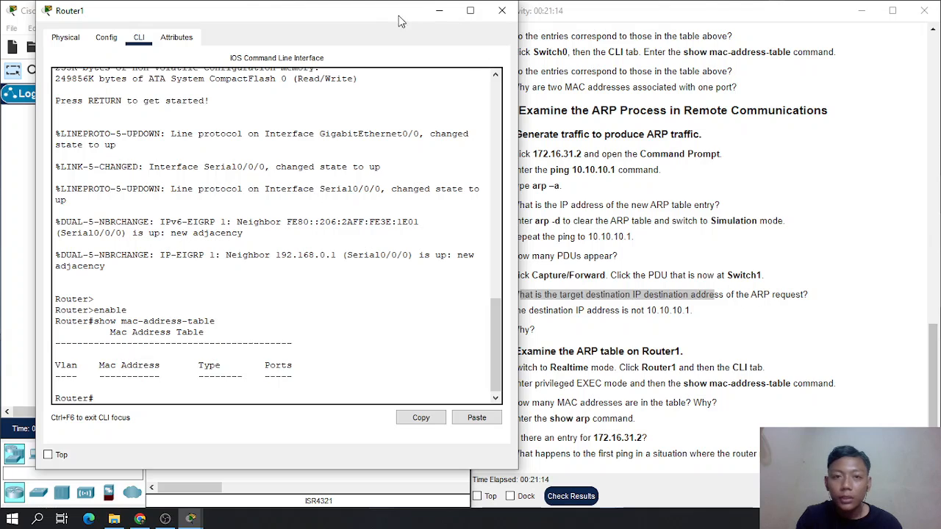
drag(383, 25, 358, 18)
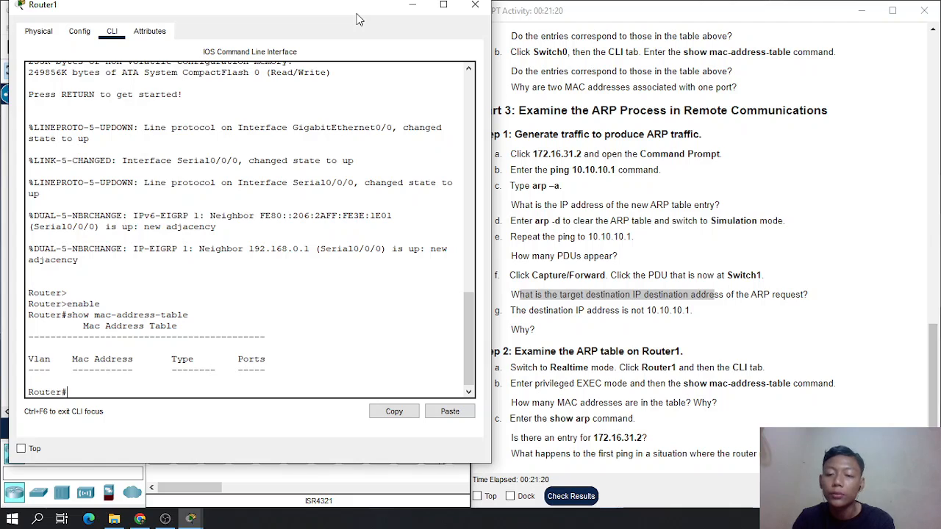
drag(356, 19, 373, 26)
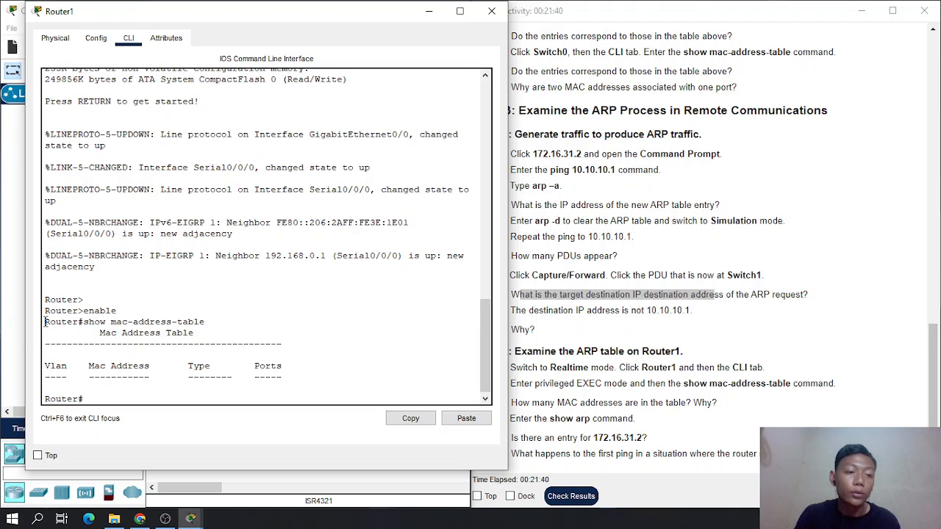
drag(84, 322, 207, 327)
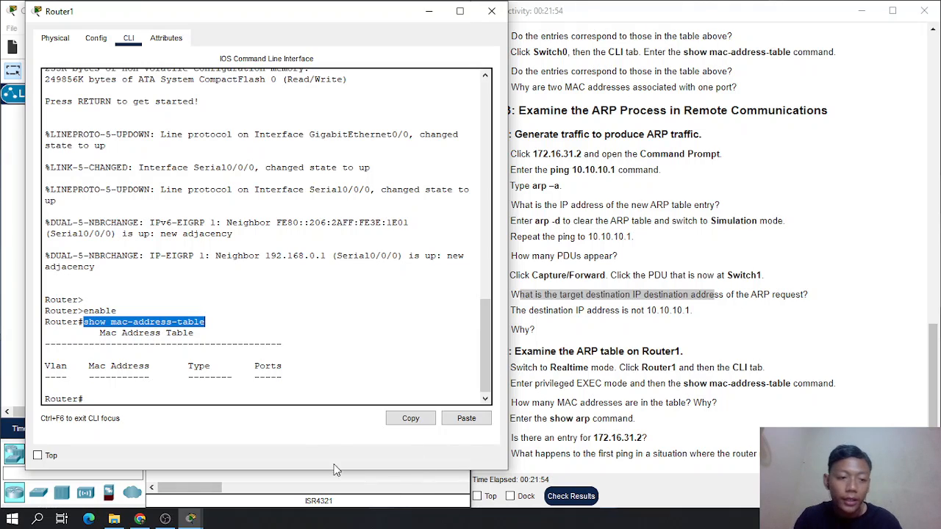
- Run show arp on Router1 and check its ARP table for the 172.16.31.2 entry
click(285, 394)
text(sh)
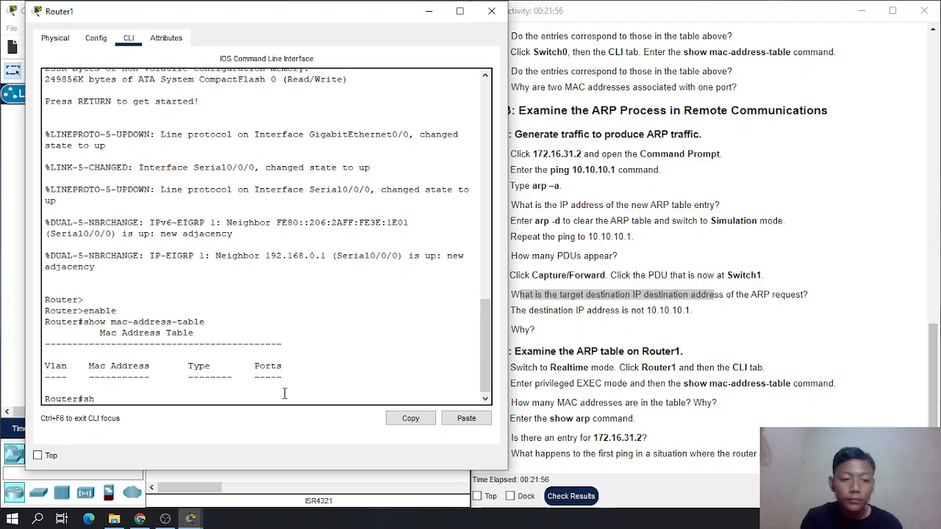
text(ow arp)
key(Return)
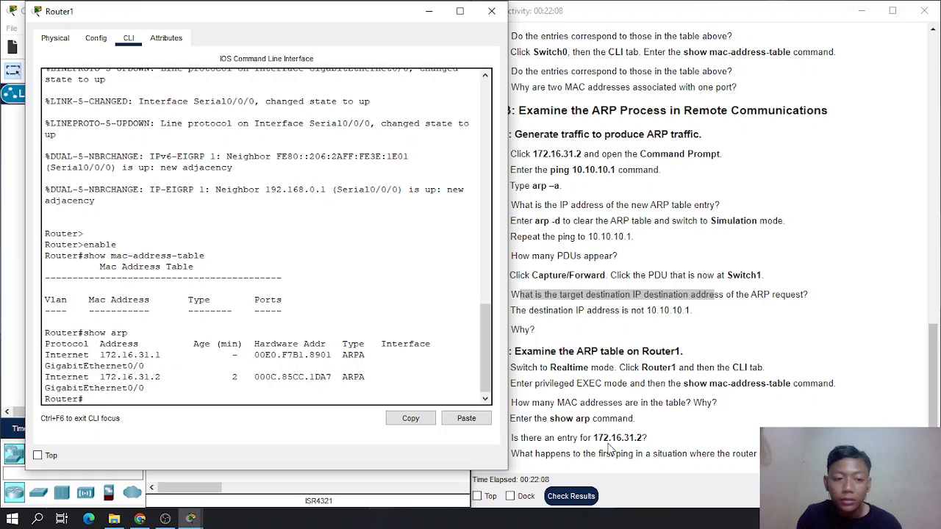
drag(45, 377, 372, 380)
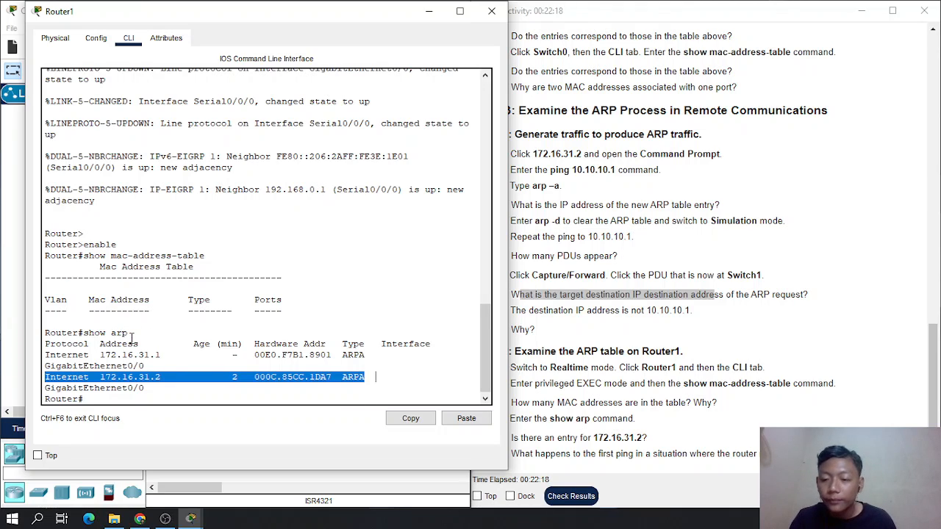
scroll(128, 343, down, 1)
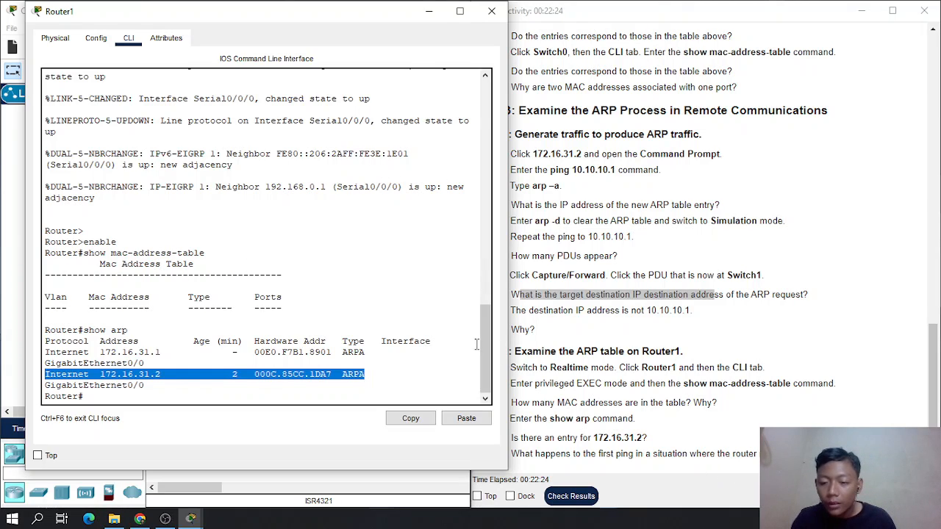
click(210, 403)
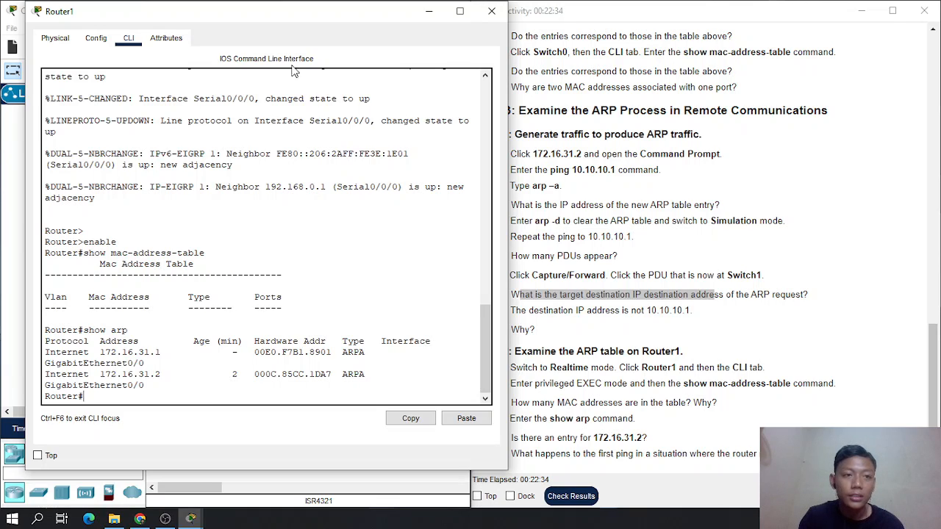
- Ping 172.16.31.2 from Router1's command line
click(95, 38)
click(125, 41)
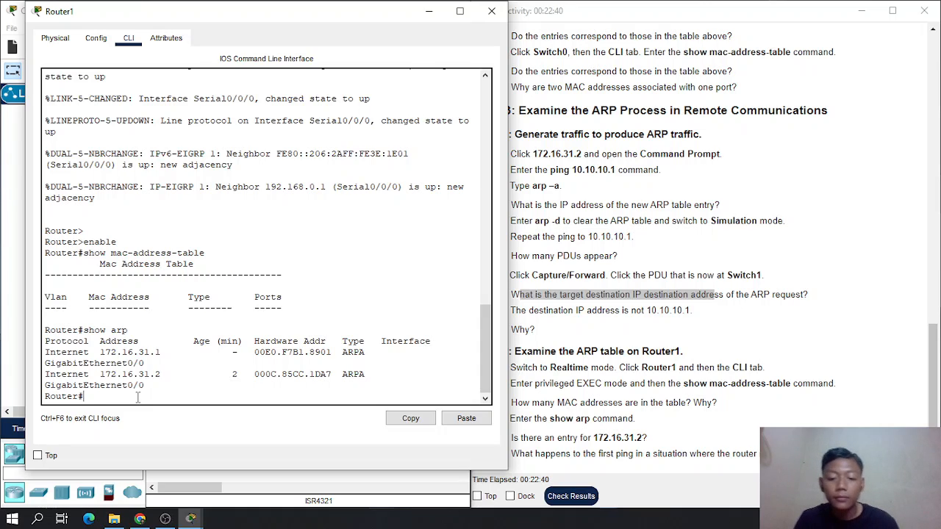
text(ping)
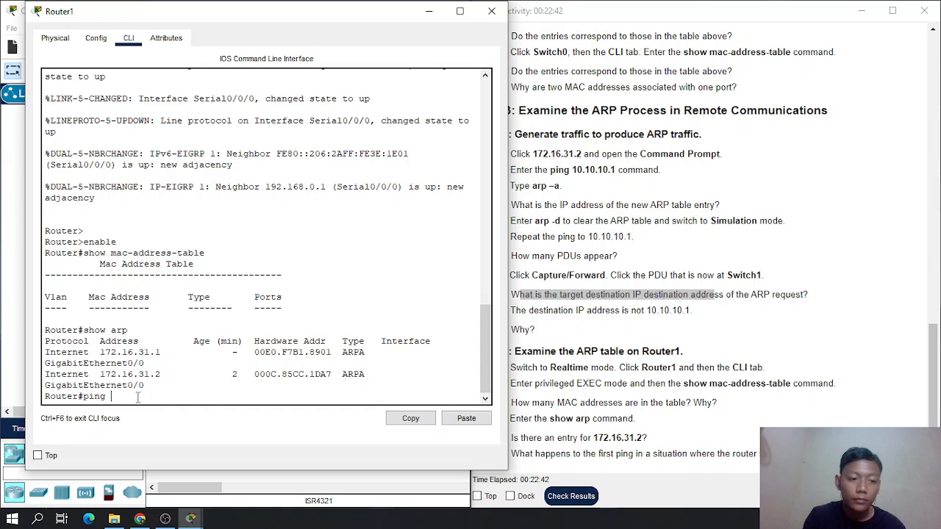
text( 1)
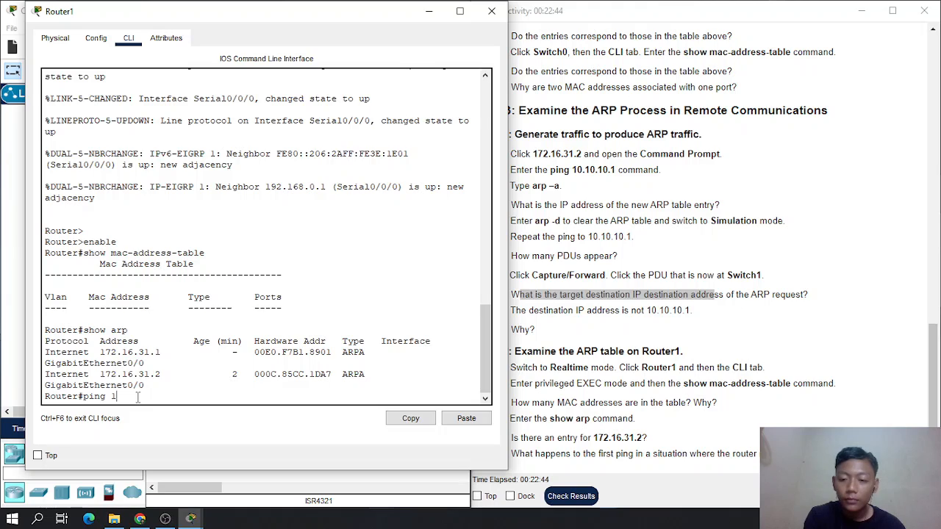
text(72.16.3)
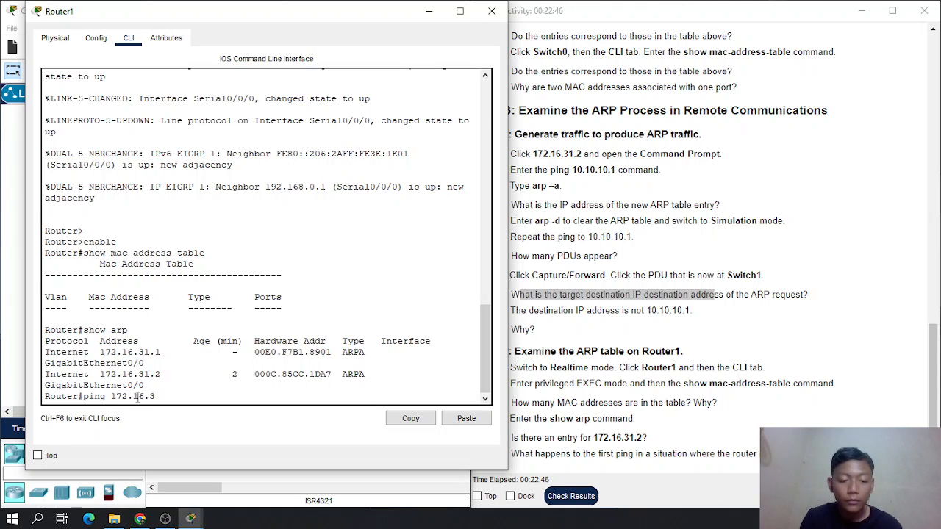
text(1.2)
key(Return)
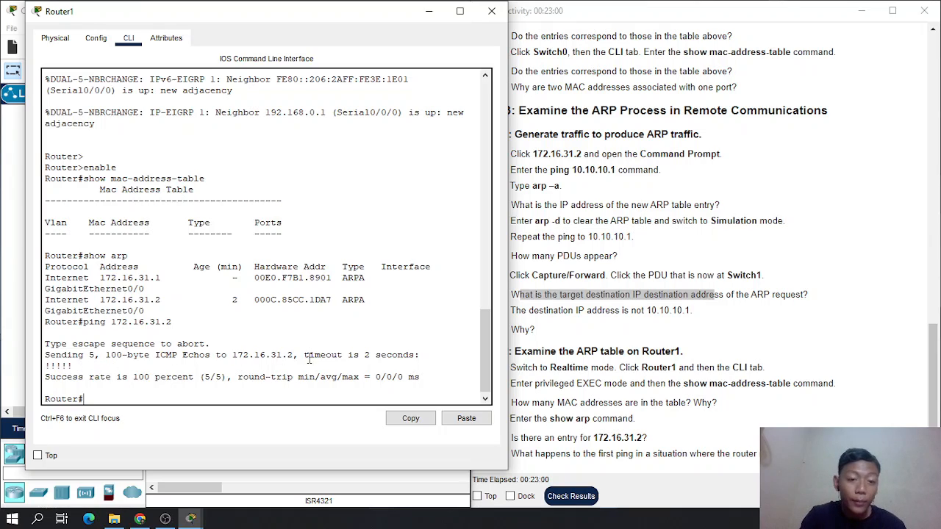
- Examine the timeout and success rate in the ping output, and close Router1's window
drag(306, 356, 361, 358)
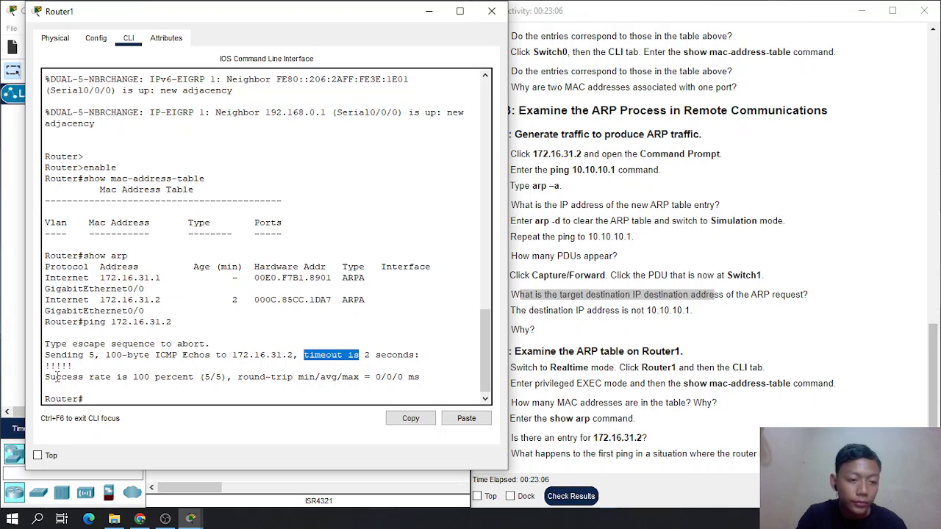
drag(56, 375, 174, 379)
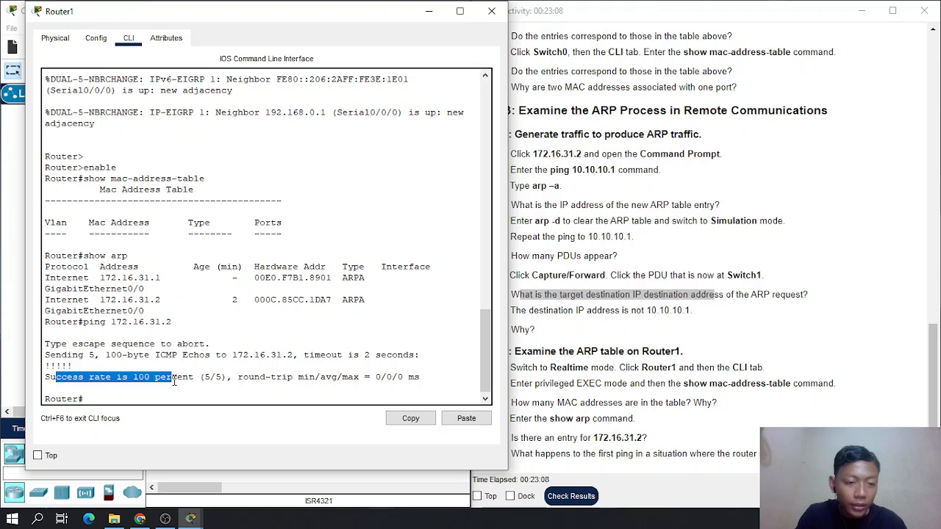
click(174, 380)
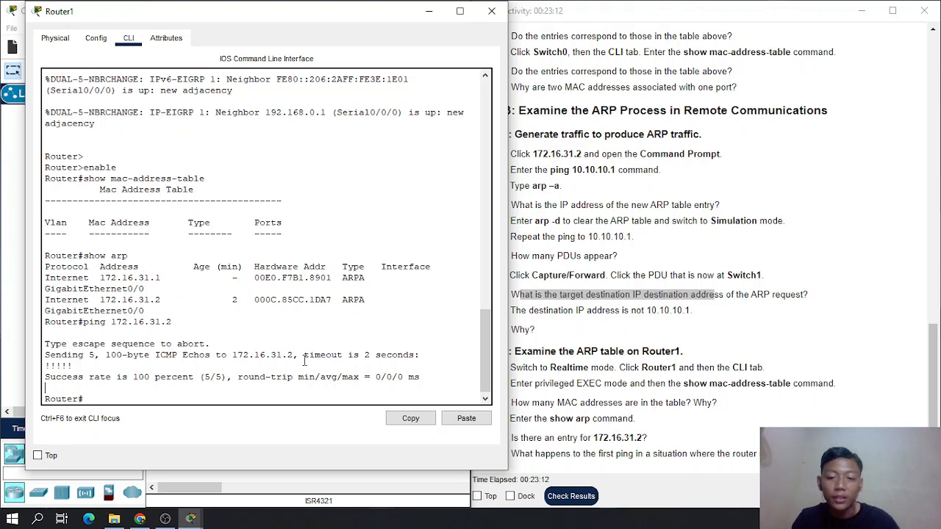
drag(302, 356, 361, 357)
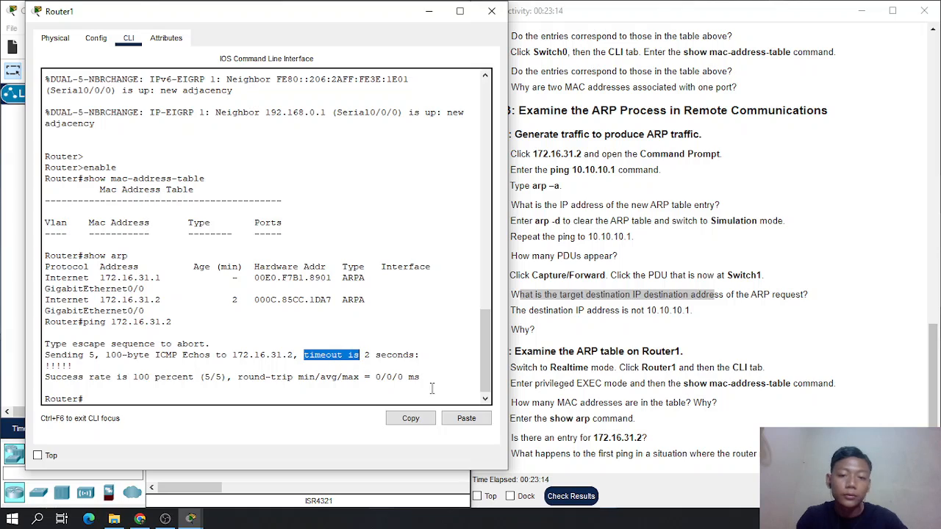
click(491, 11)
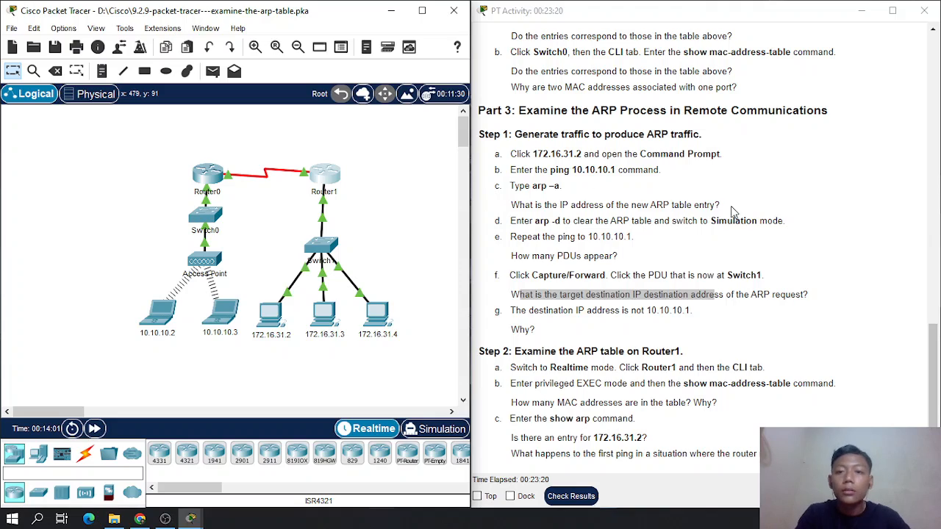
- Return to the start of the activity instructions and highlight "Examine the ARP Table" in the title
scroll(732, 213, up, 15)
scroll(732, 212, up, 3)
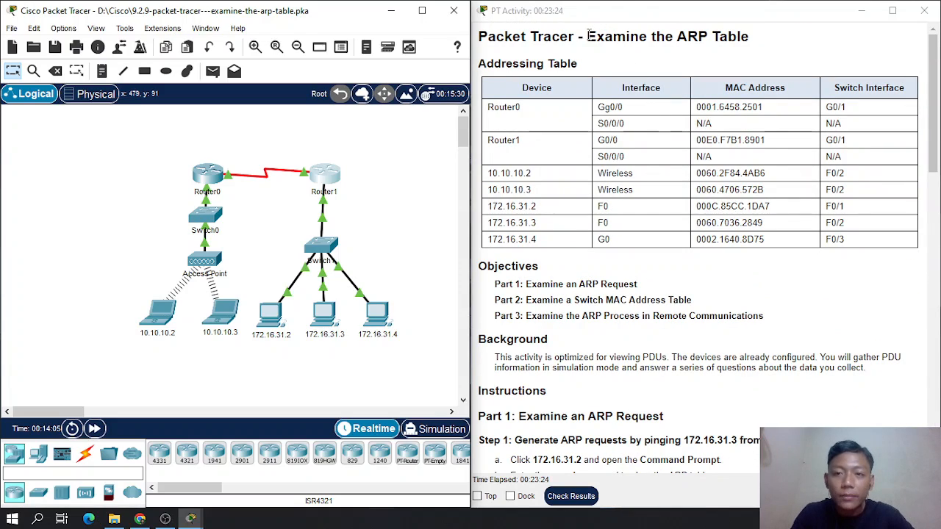
drag(588, 36, 743, 36)
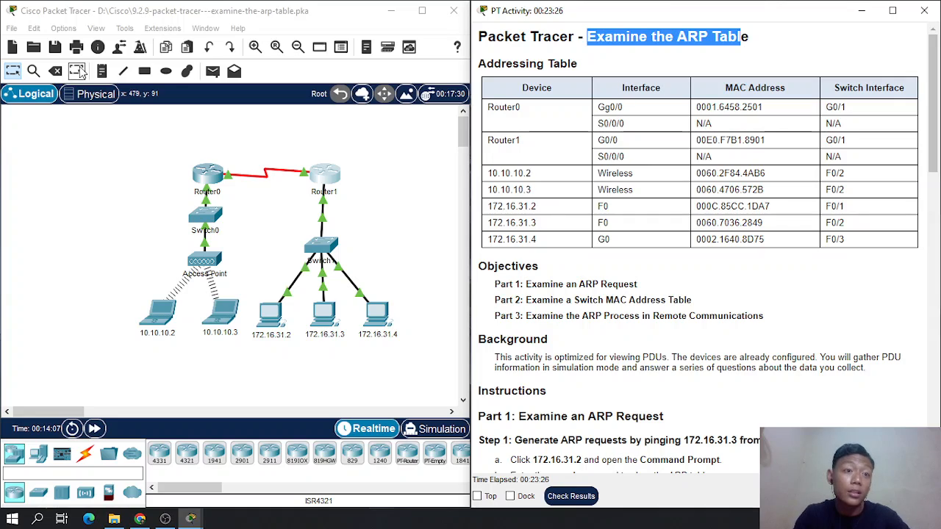